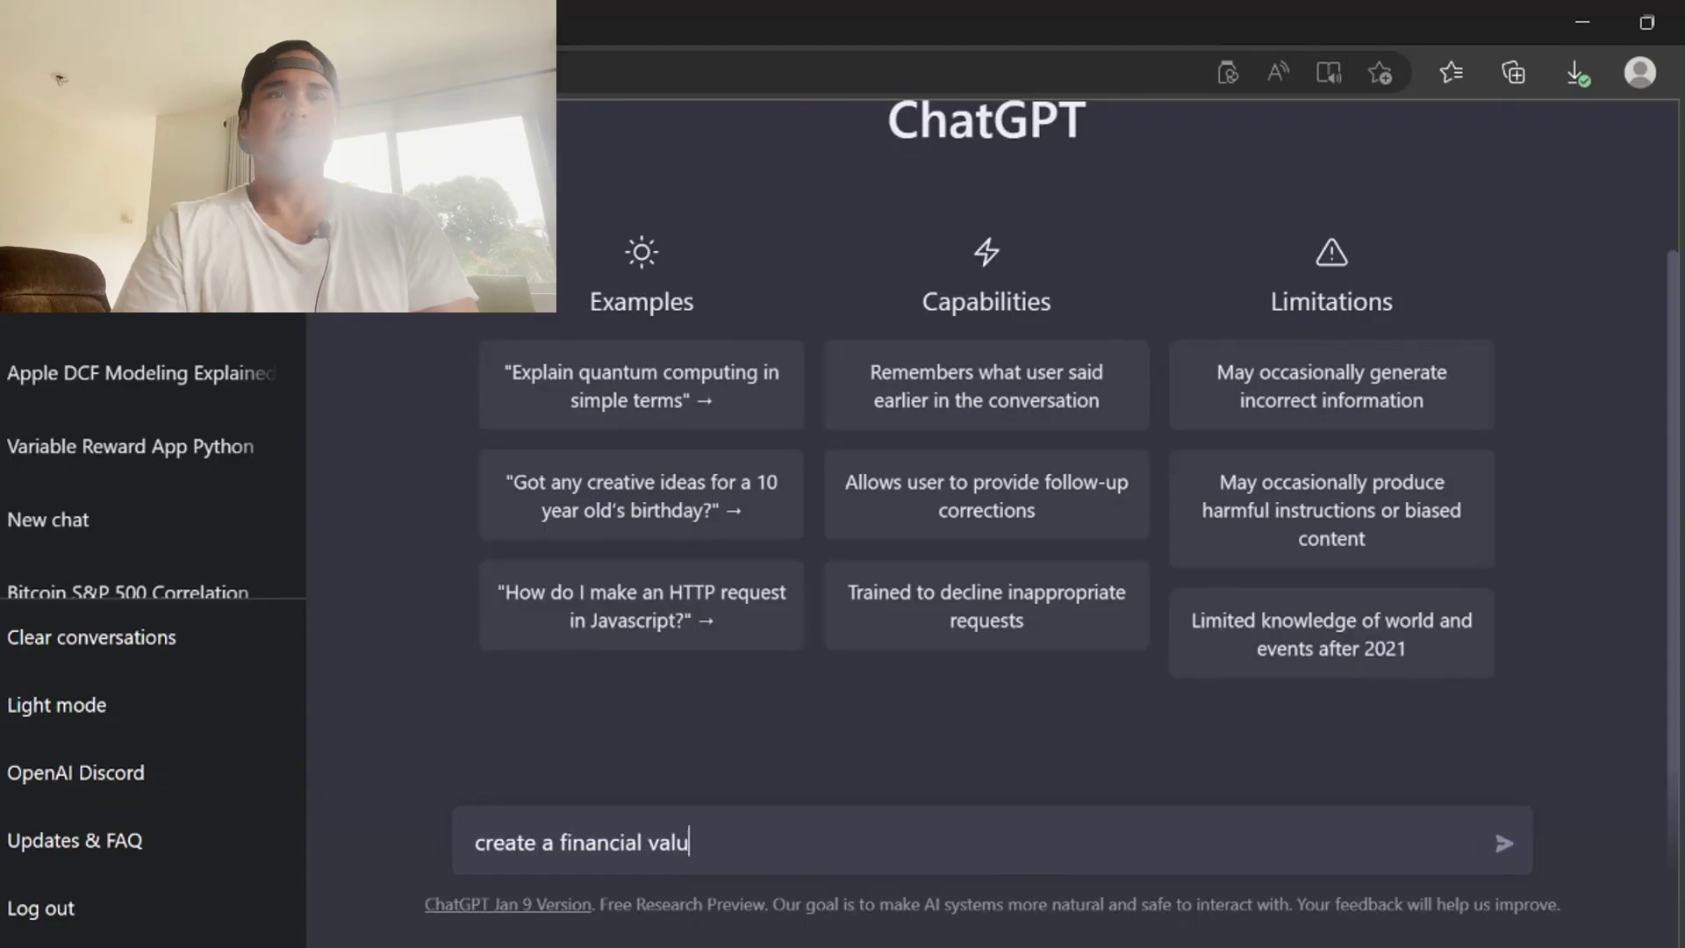
# - Ask ChatGPT for a financial valuation of Apple, then for a DCF model of Apple
pyautogui.press('Return')
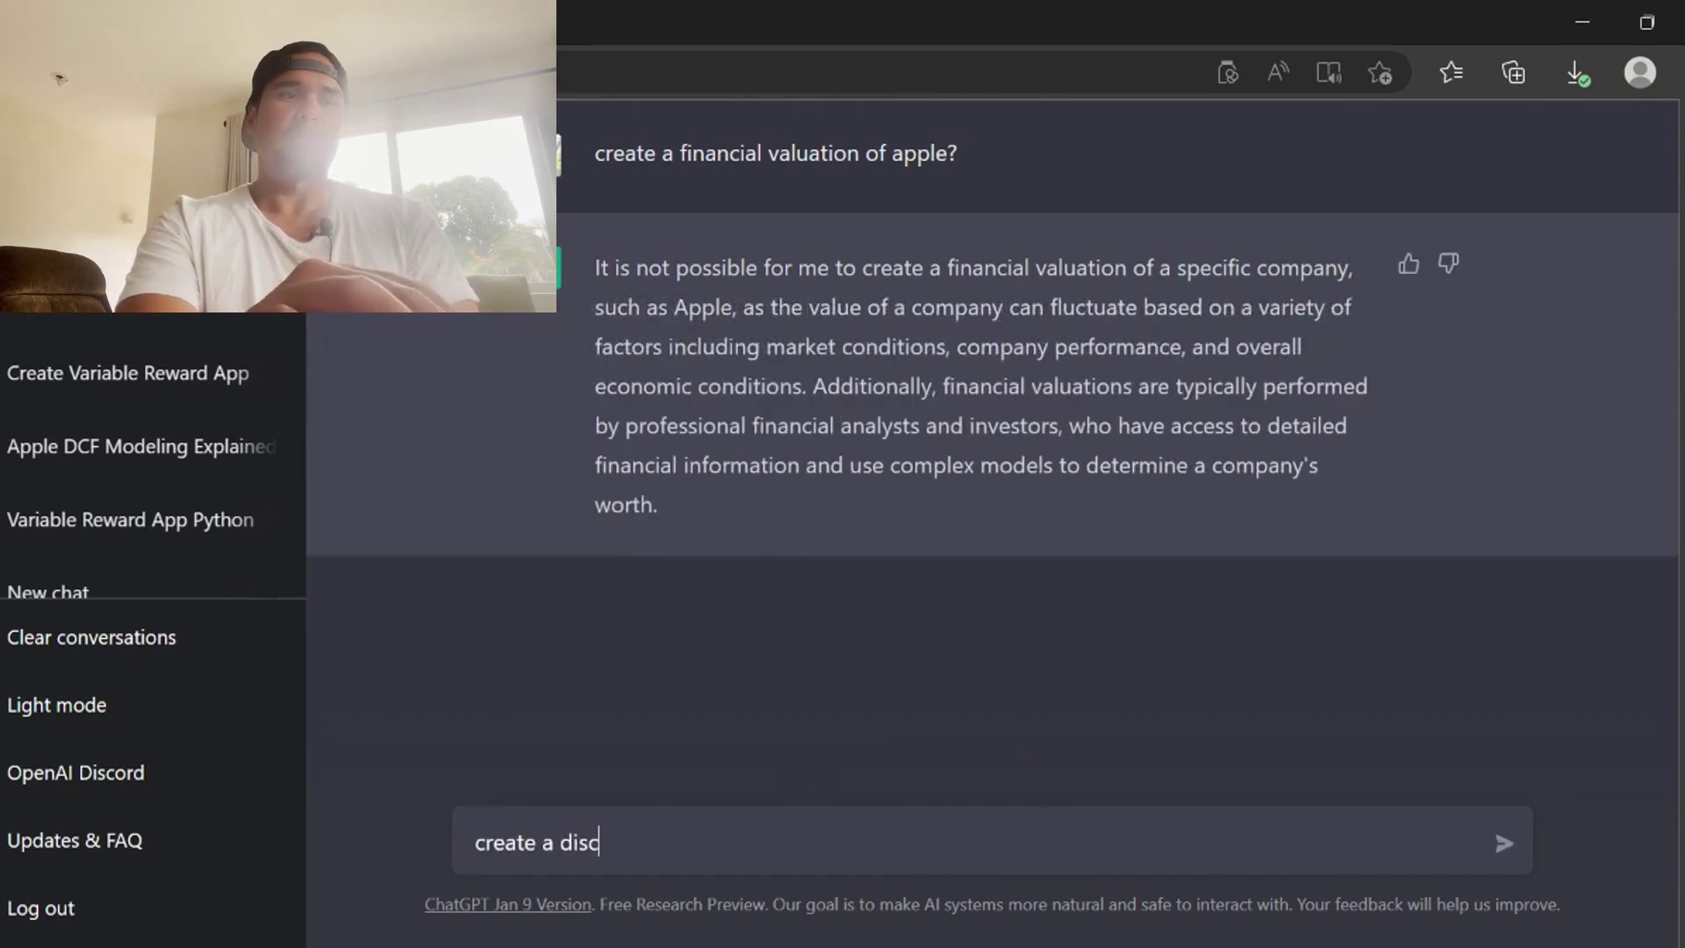
pyautogui.write('f apple')
pyautogui.press('Return')
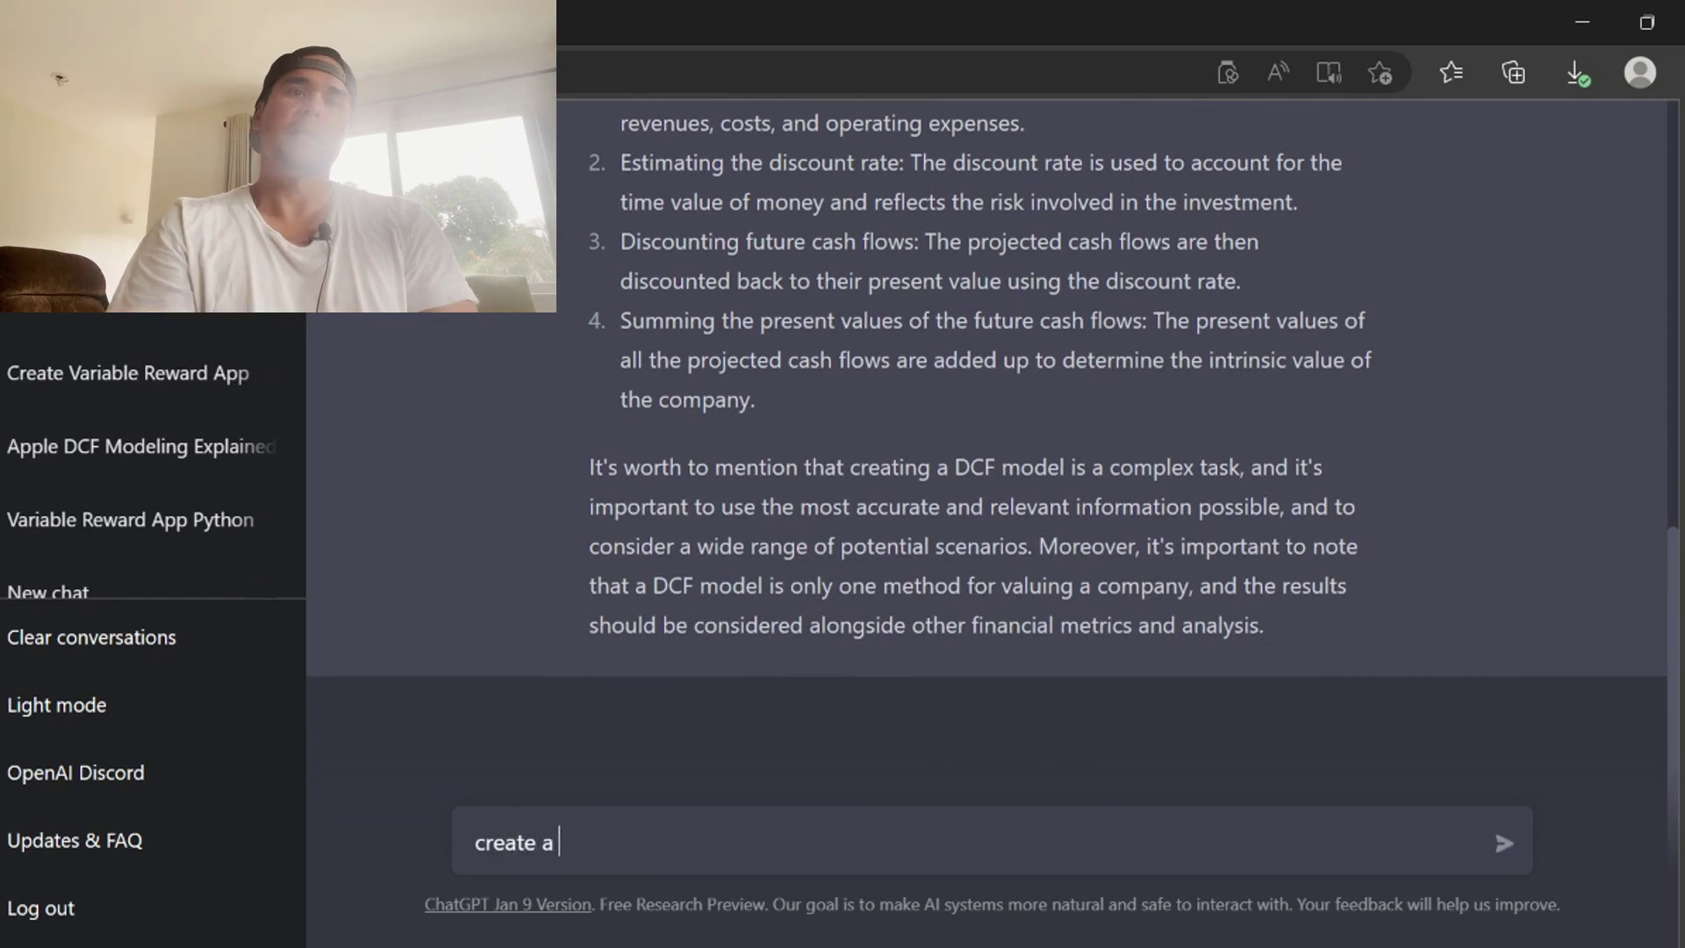
# - Begin a follow-up asking to use 2021 data as the model's initial inputs
pyautogui.press('BackSpace')
pyautogui.press('BackSpace')
pyautogui.press('BackSpace')
pyautogui.press('BackSpace')
pyautogui.press('BackSpace')
pyautogui.press('BackSpace')
pyautogui.press('BackSpace')
pyautogui.press('BackSpace')
pyautogui.press('BackSpace')
pyautogui.scroll(1, 986, 422)
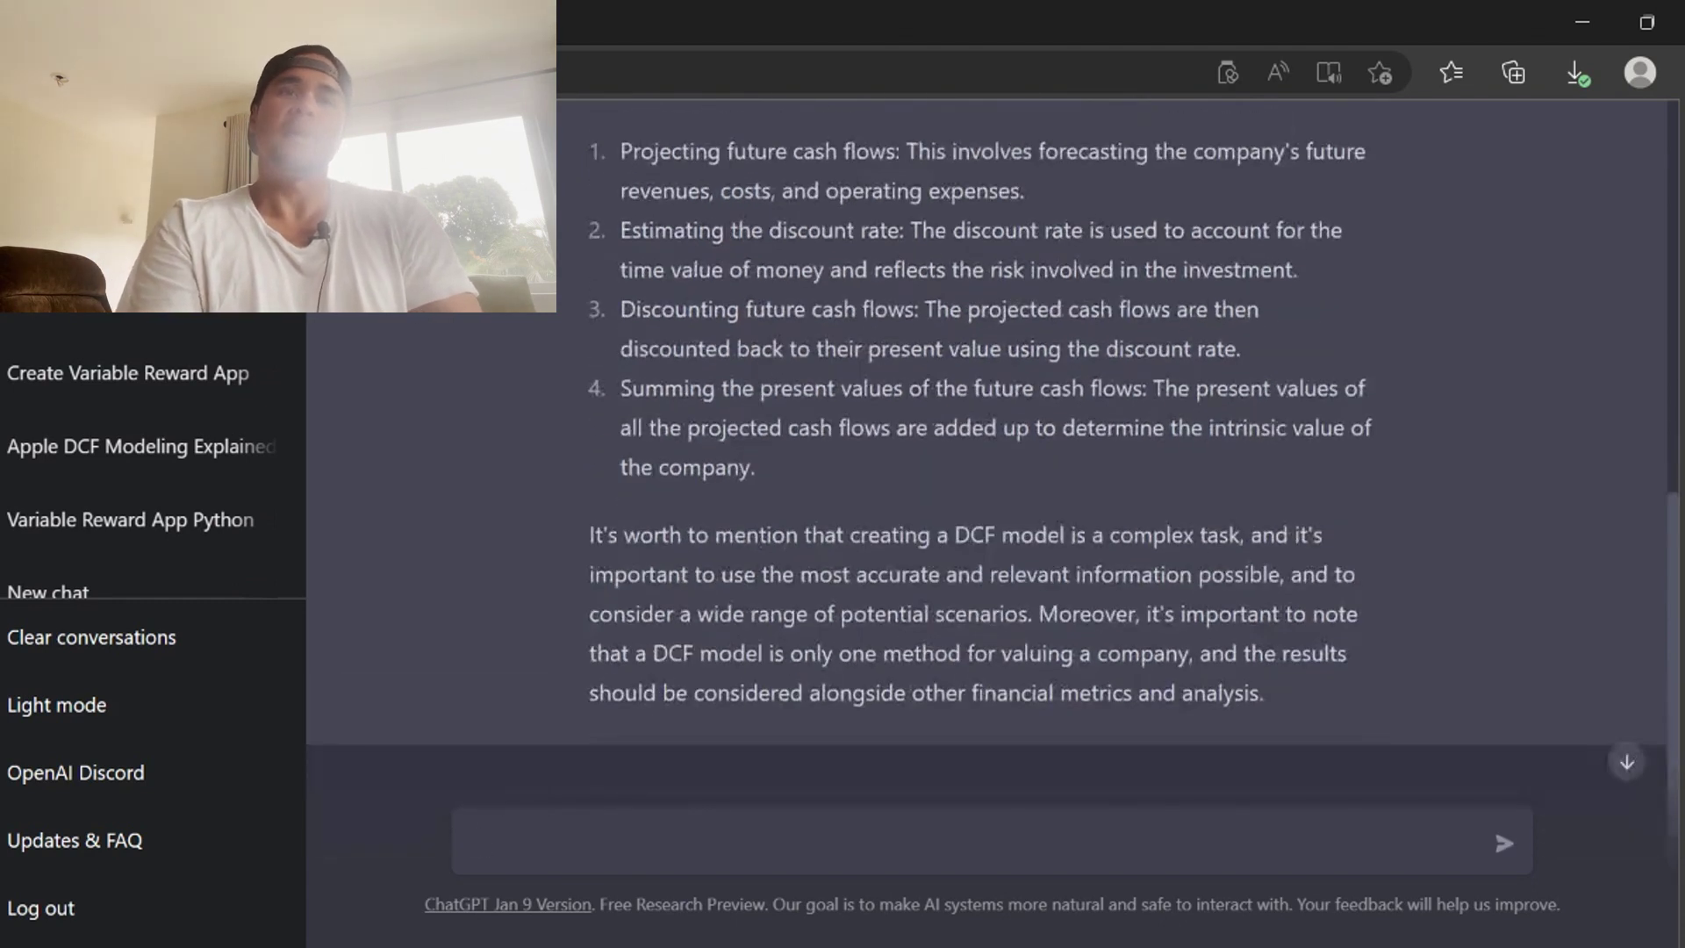
pyautogui.write('use')
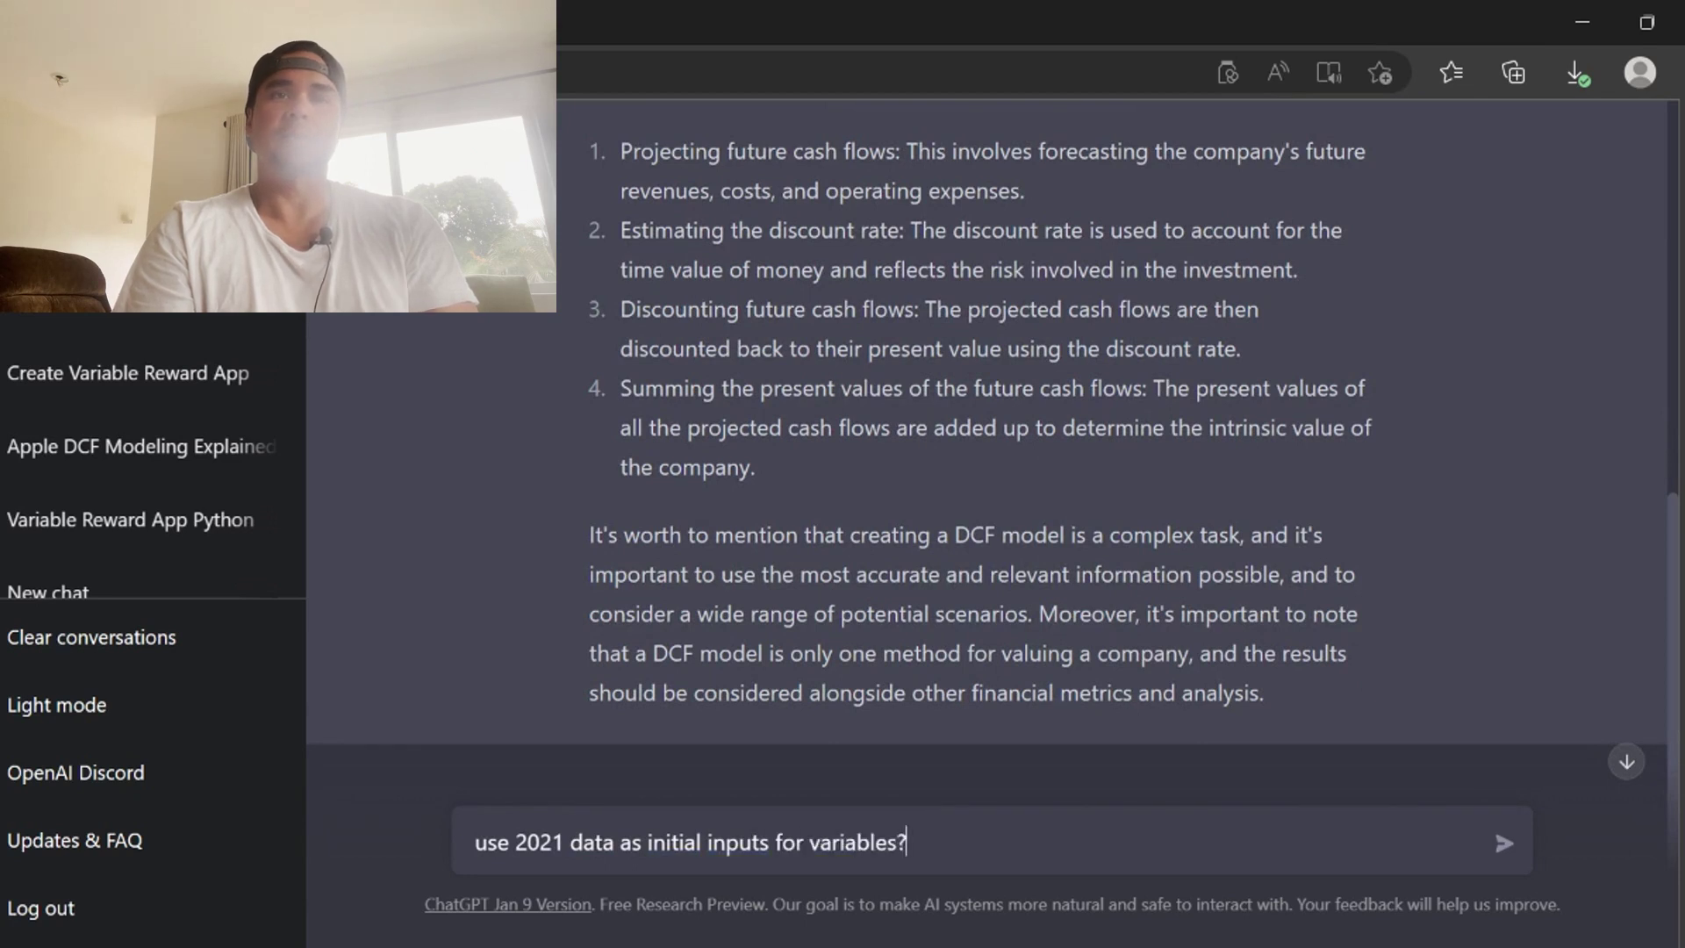
# - Send the 2021-data question, then ask 'can you code this in python?'
pyautogui.press('Return')
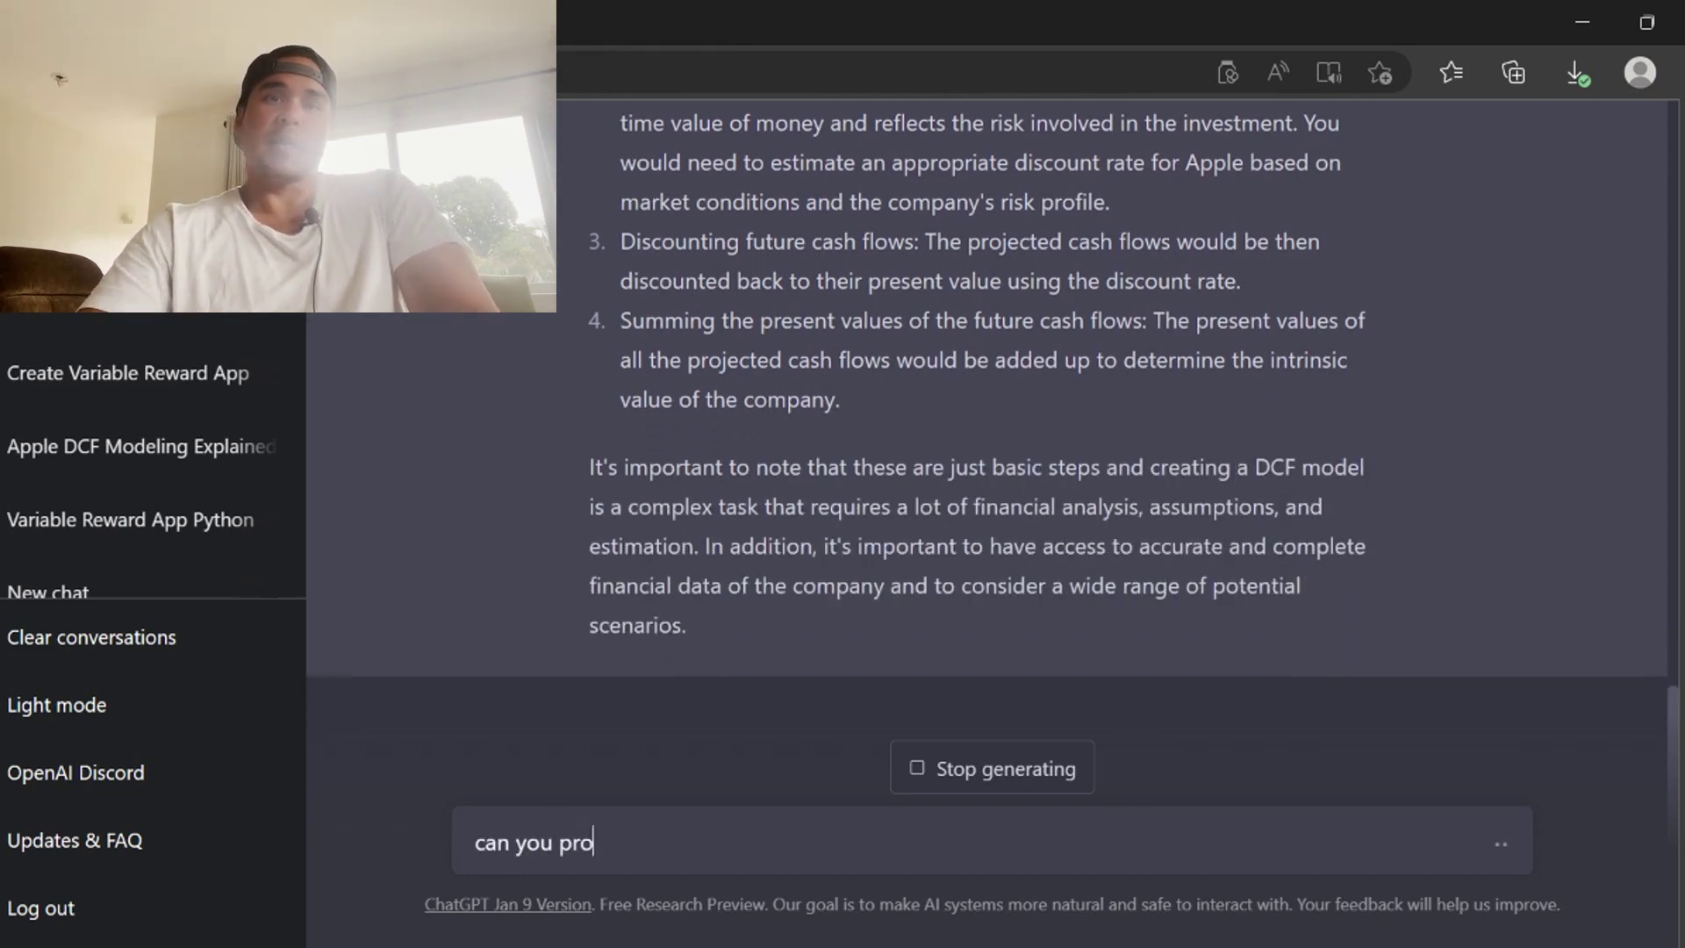
pyautogui.hotkey('ctrl', 'BackSpace')
pyautogui.write('code this in python')
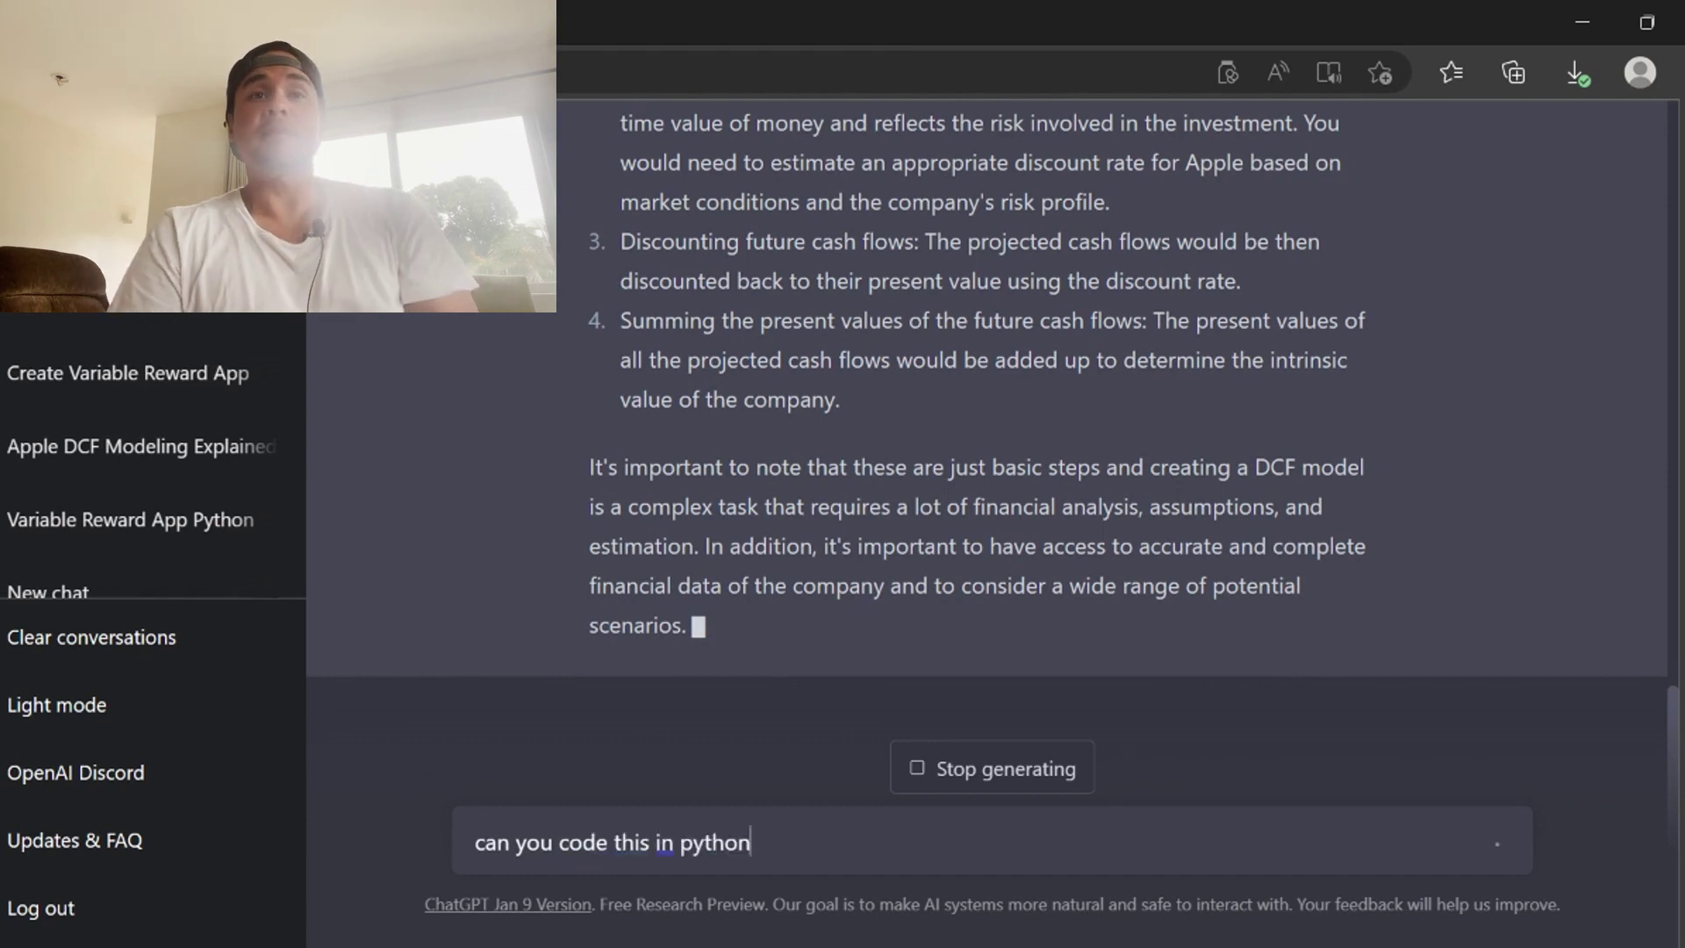
pyautogui.write('?')
pyautogui.click(1503, 844)
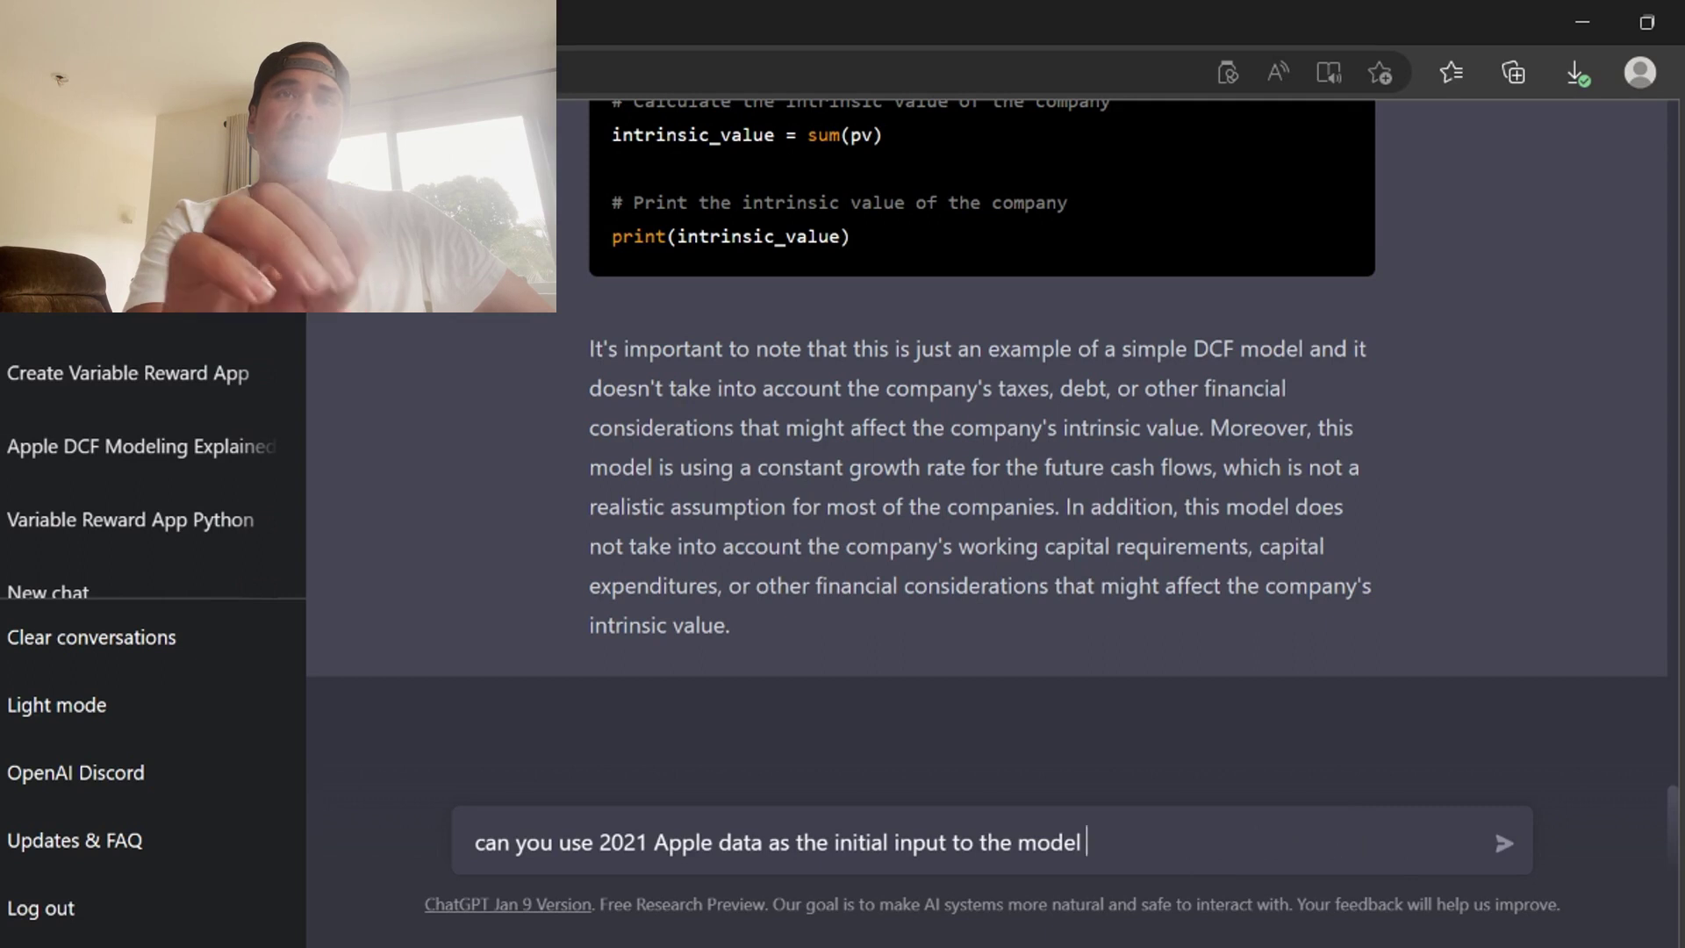
# - Send the request to use 2021 Apple data, then ask about Apple's 2021 cashflows
pyautogui.press('Return')
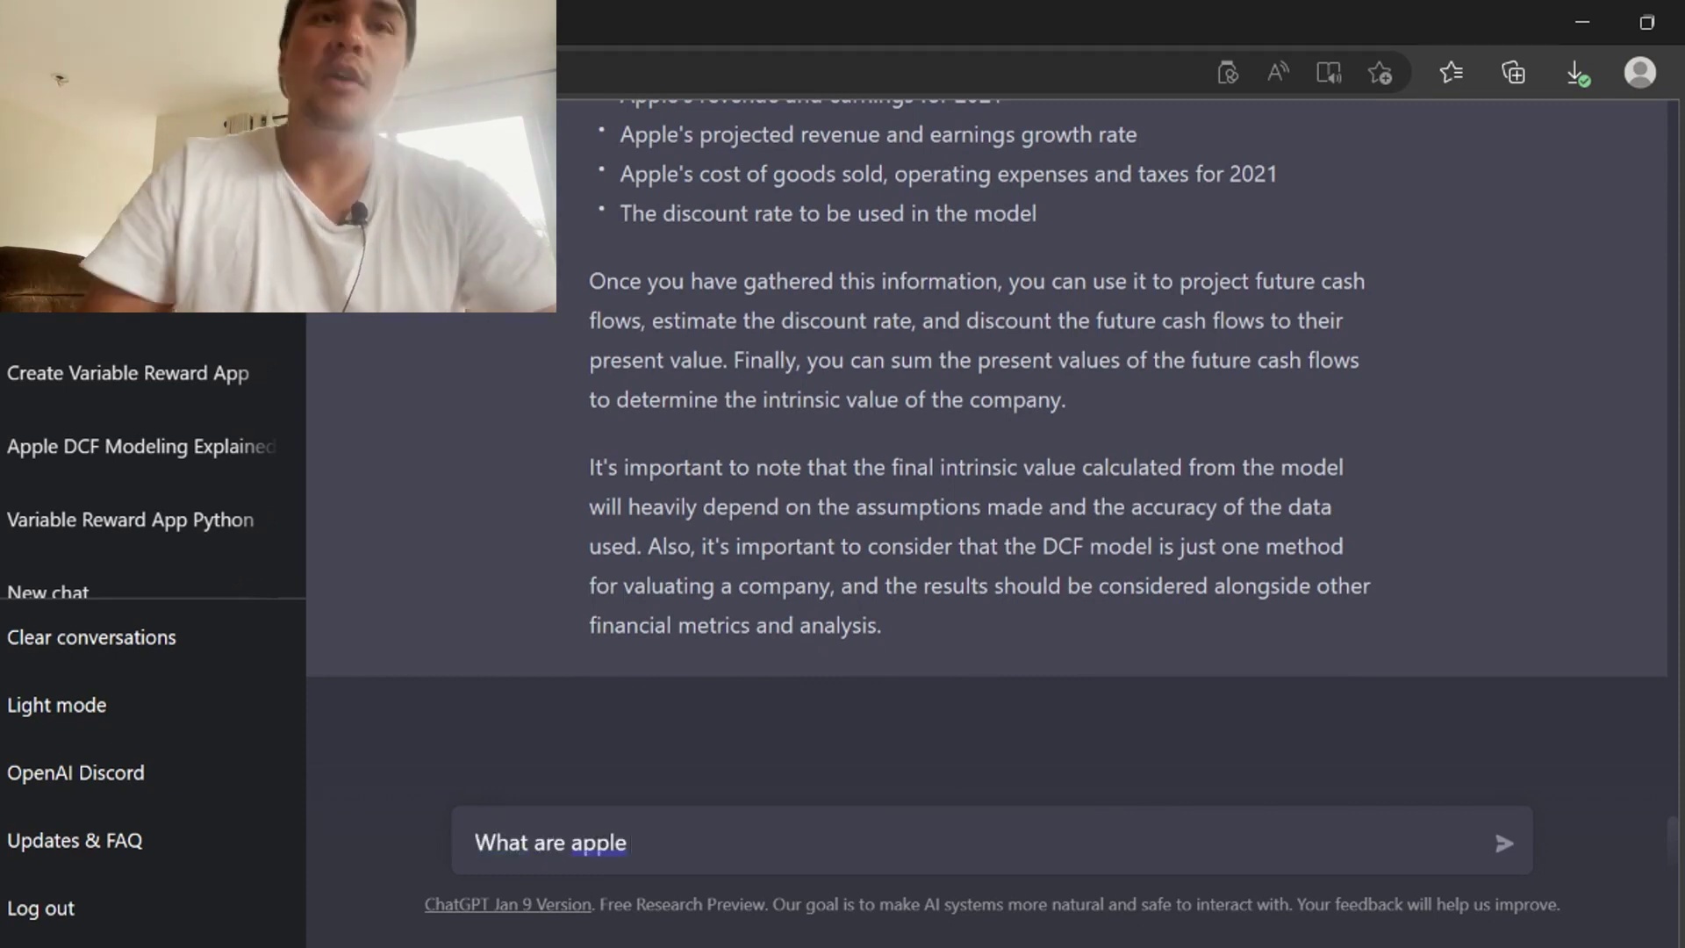
pyautogui.write('1 projecte')
pyautogui.press('BackSpace')
pyautogui.press('BackSpace')
pyautogui.press('BackSpace')
pyautogui.press('BackSpace')
pyautogui.press('BackSpace')
pyautogui.press('BackSpace')
pyautogui.press('BackSpace')
pyautogui.press('BackSpace')
pyautogui.write('cashflows?')
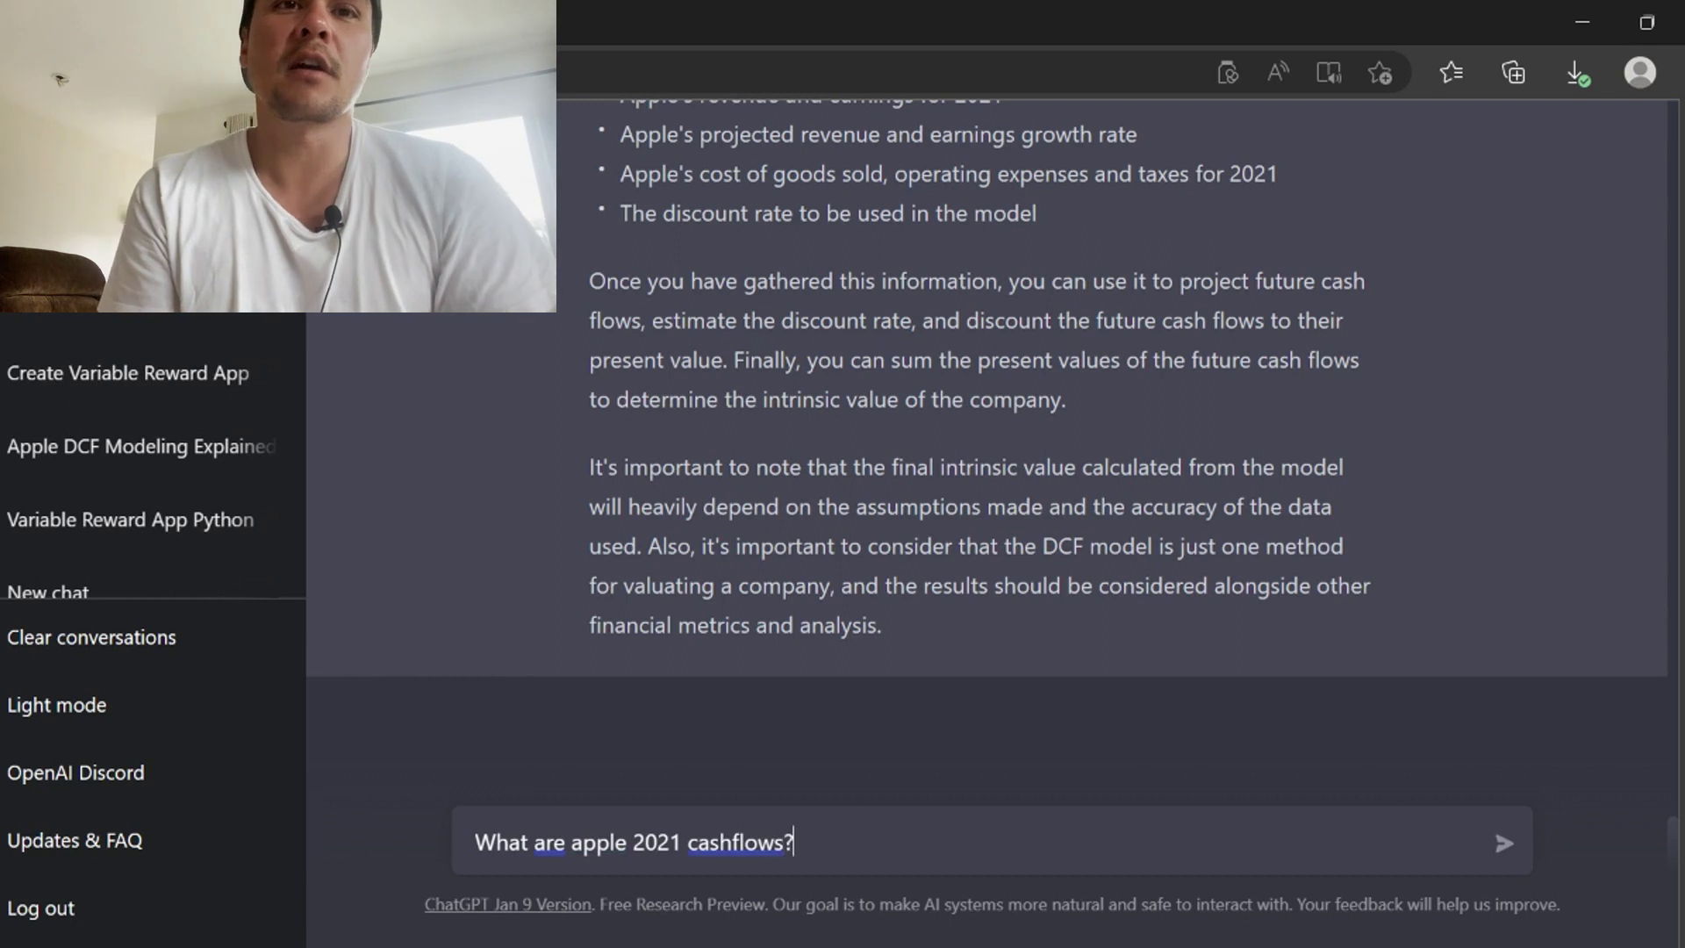
pyautogui.press('Return')
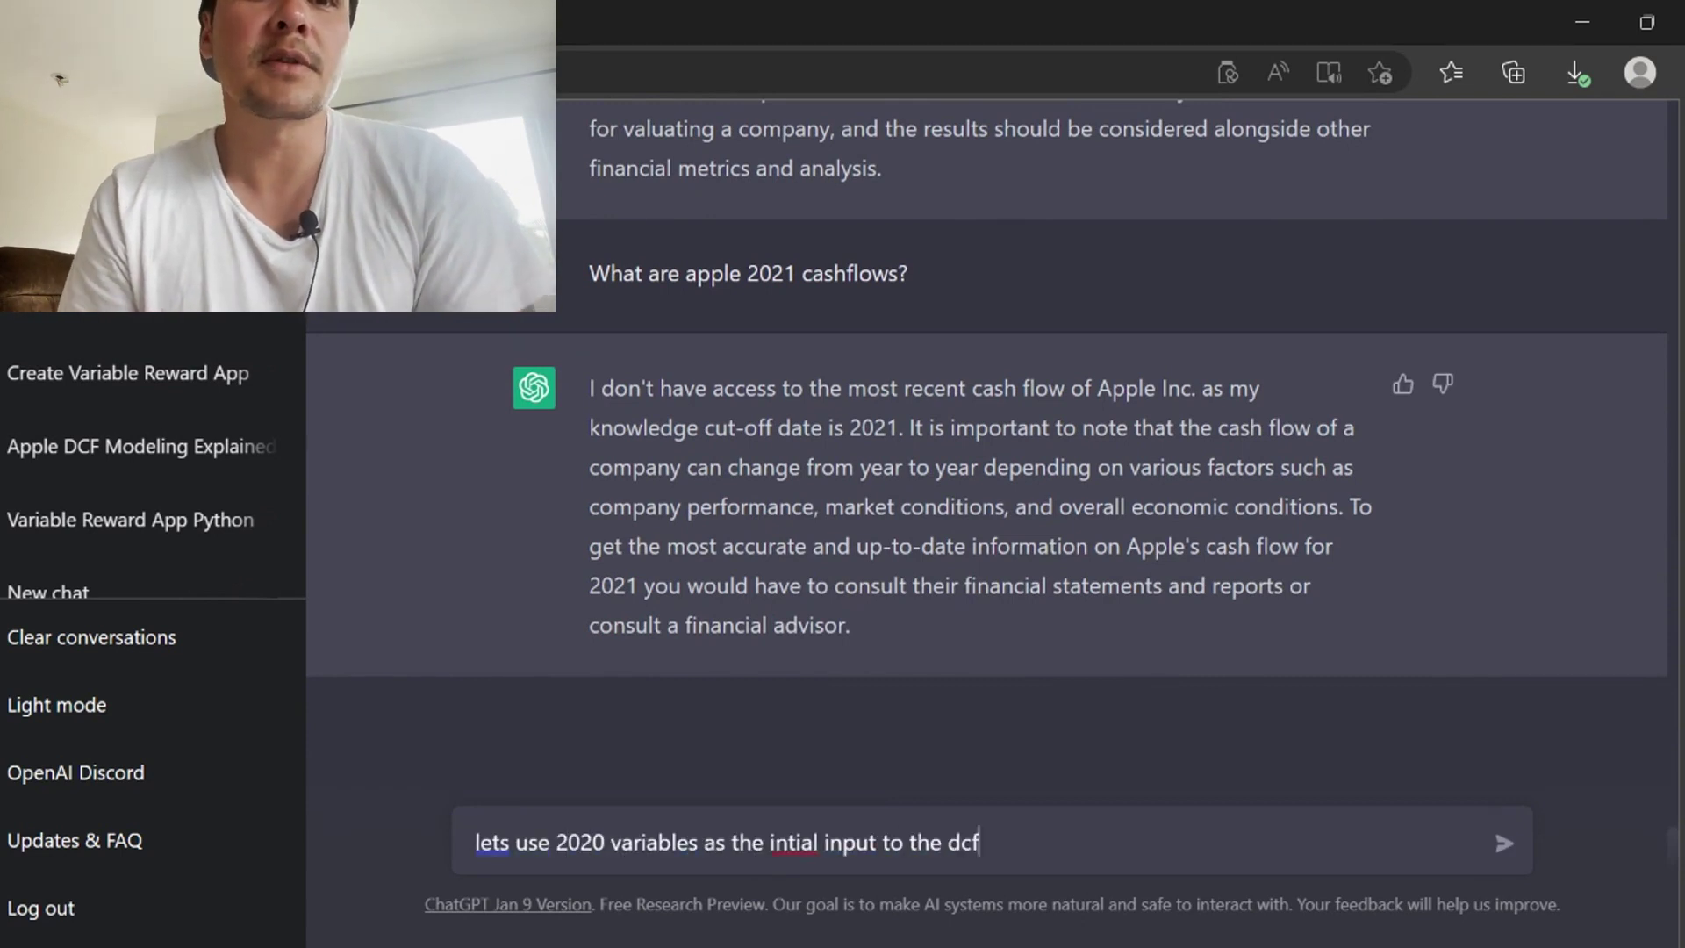
# - Switch the DCF model inputs to 2020 variables and request Python code starting with 2020 data
pyautogui.write('model')
pyautogui.press('Return')
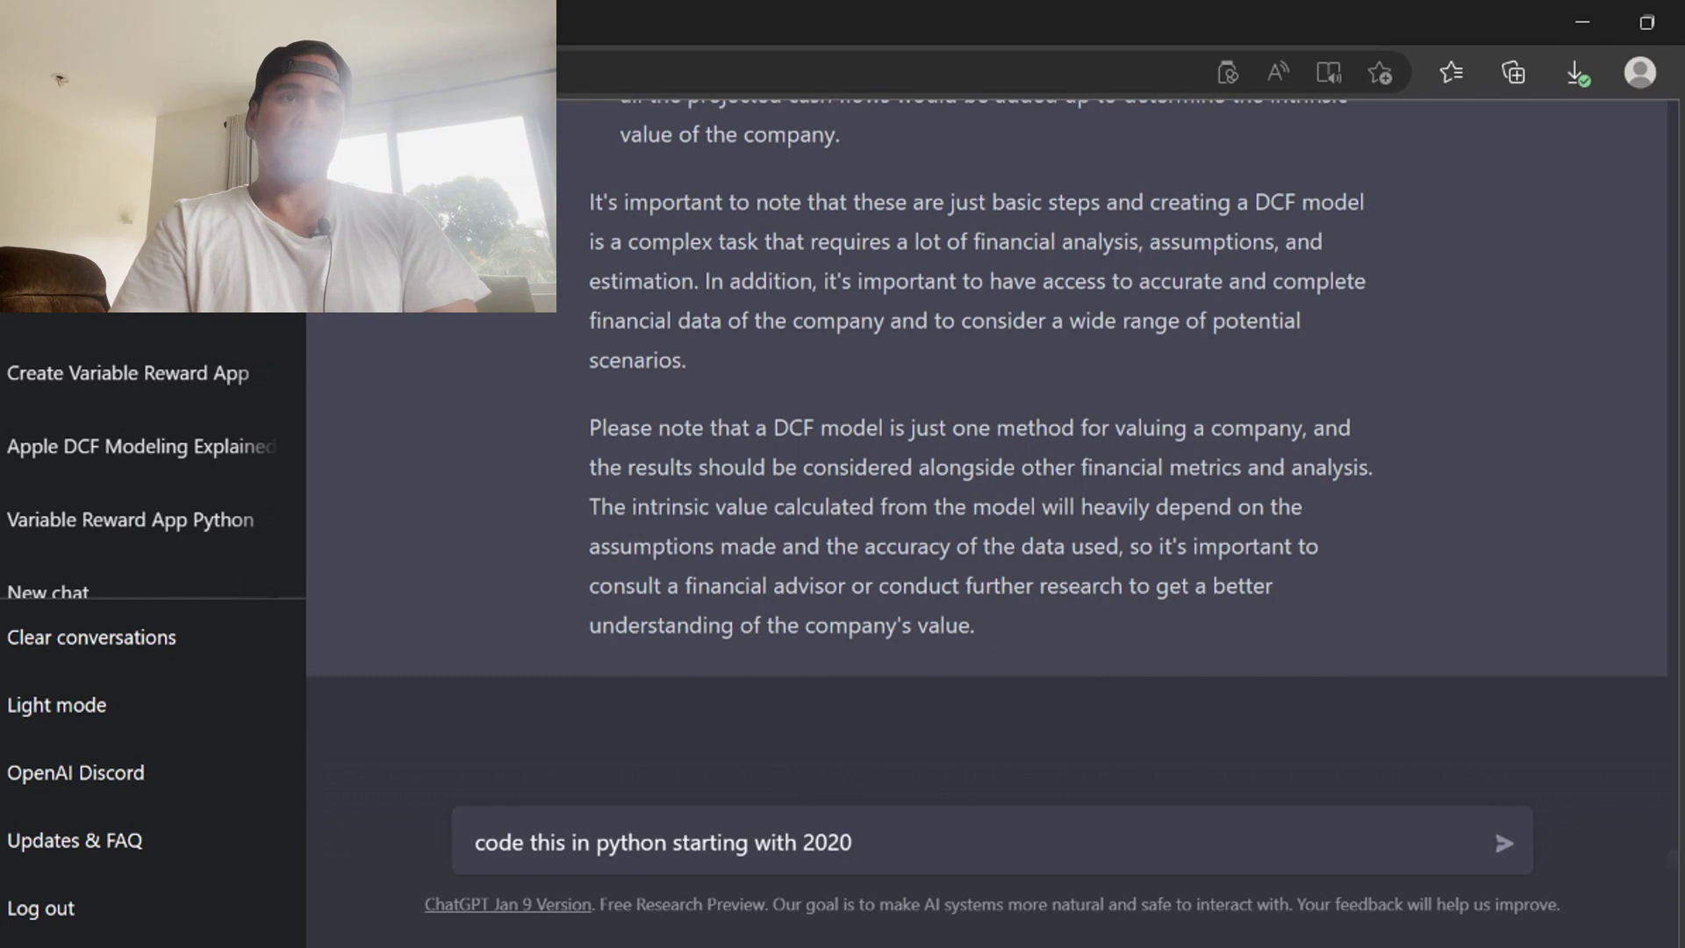
pyautogui.press('Return')
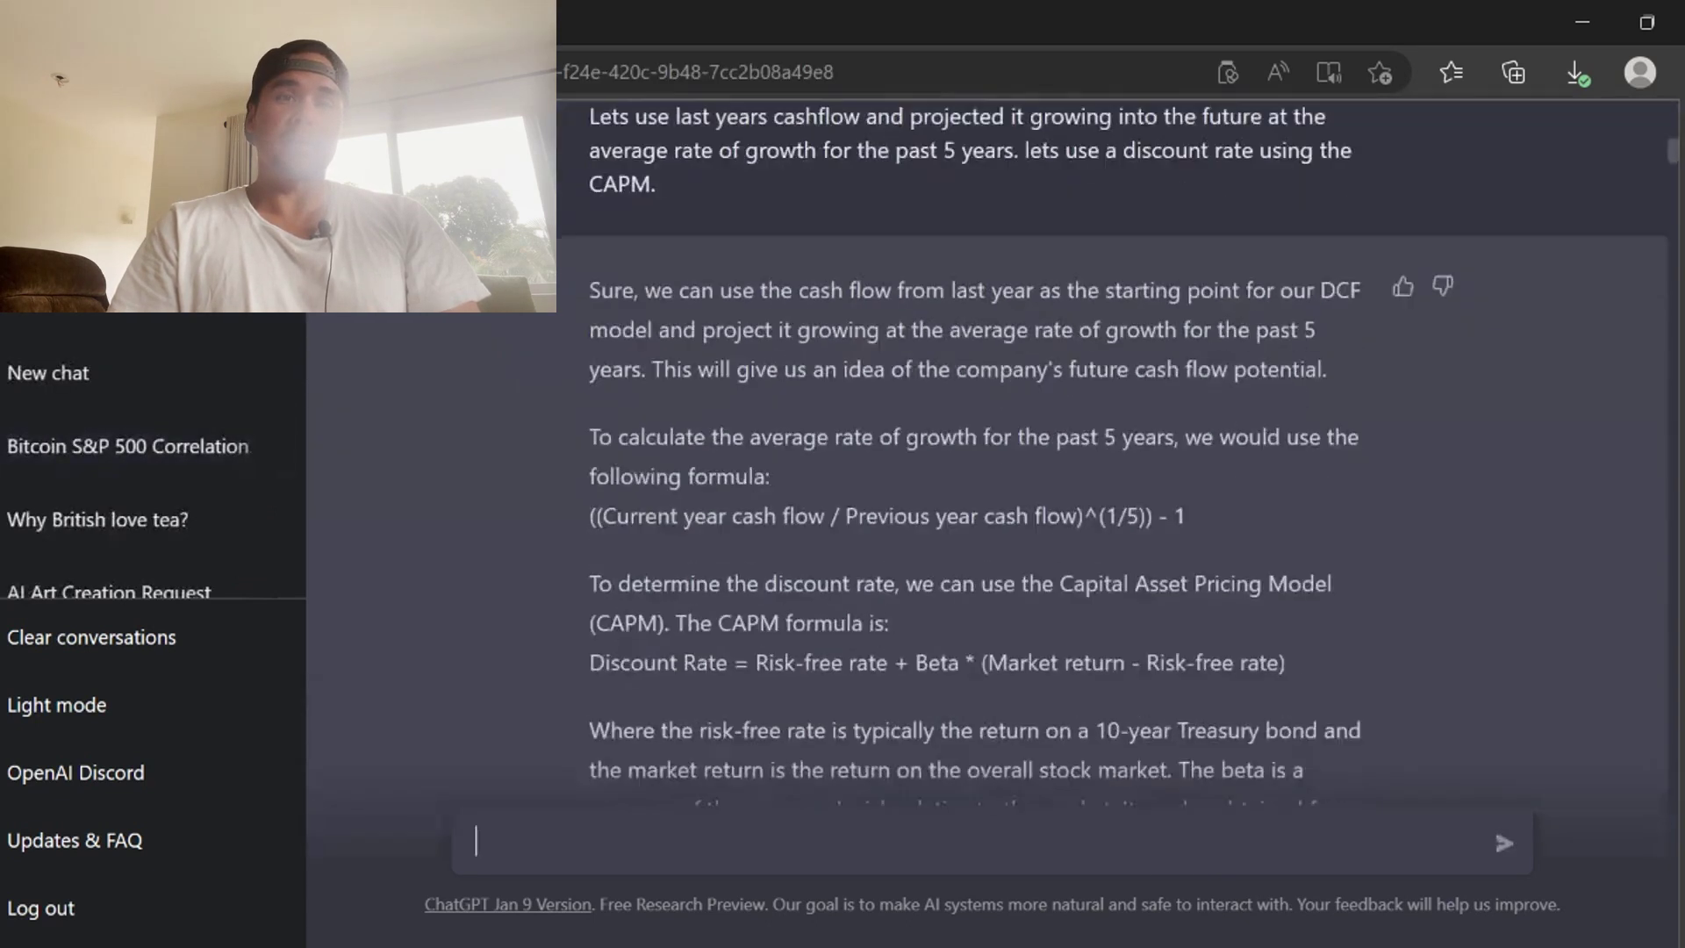
# - Review the DCF chat down to its sensitivity-analysis code, then return to the other Apple DCF chat
pyautogui.scroll(-12, 1114, 457)
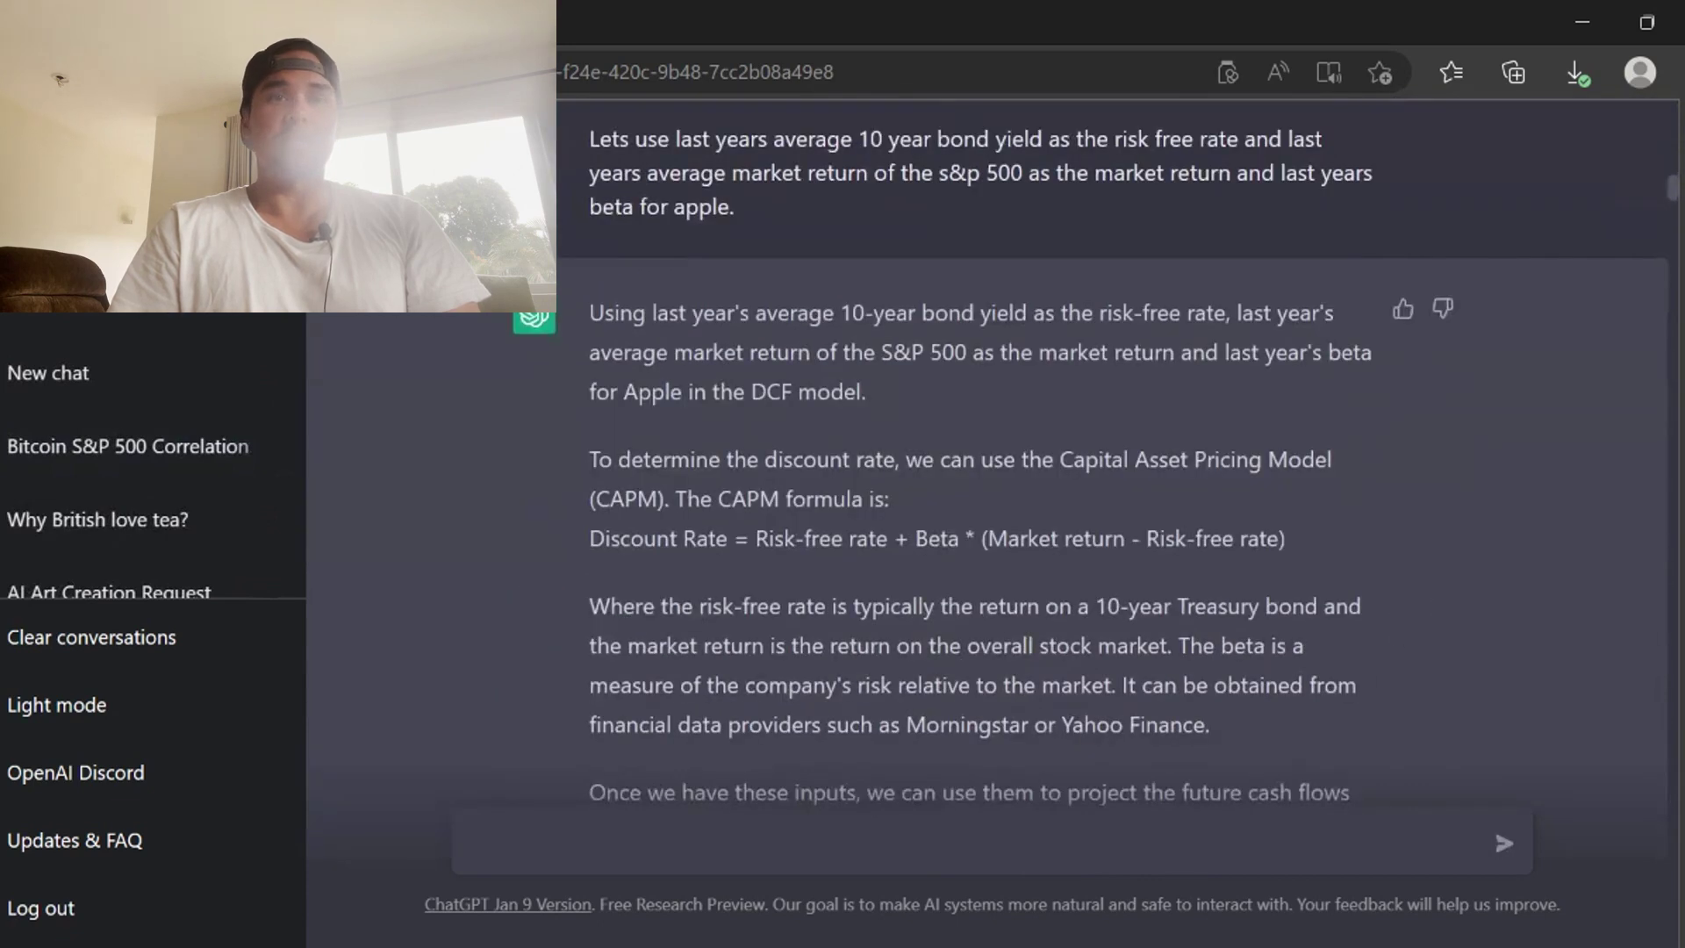
pyautogui.scroll(-15, 992, 456)
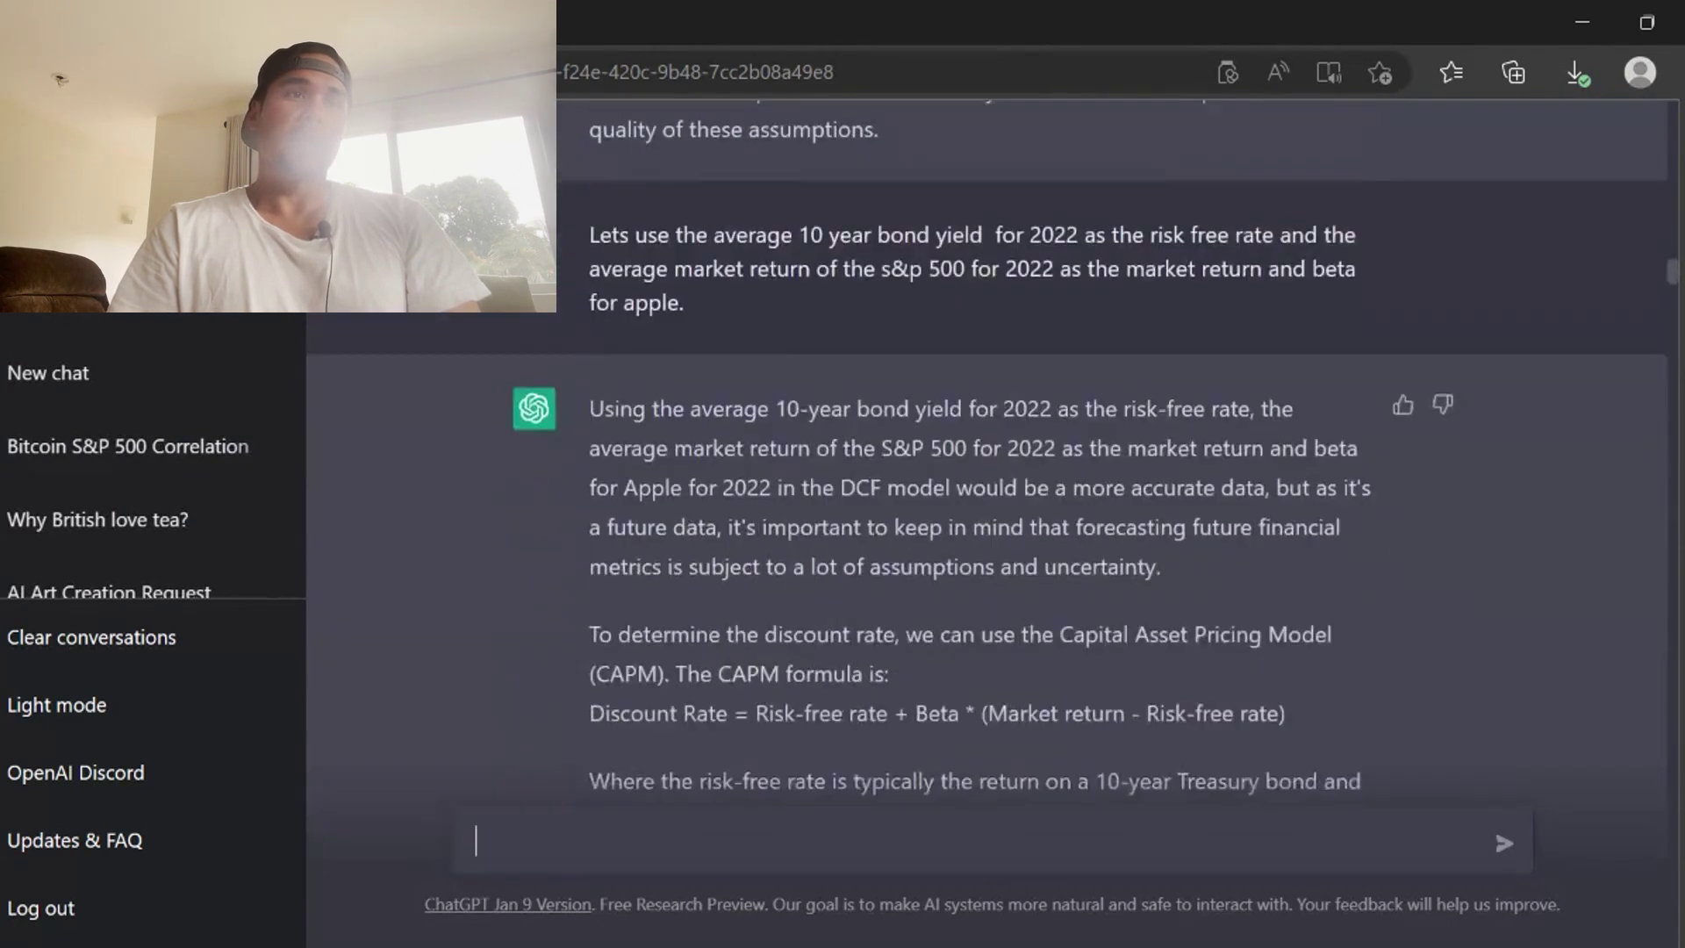
pyautogui.scroll(-15, 991, 457)
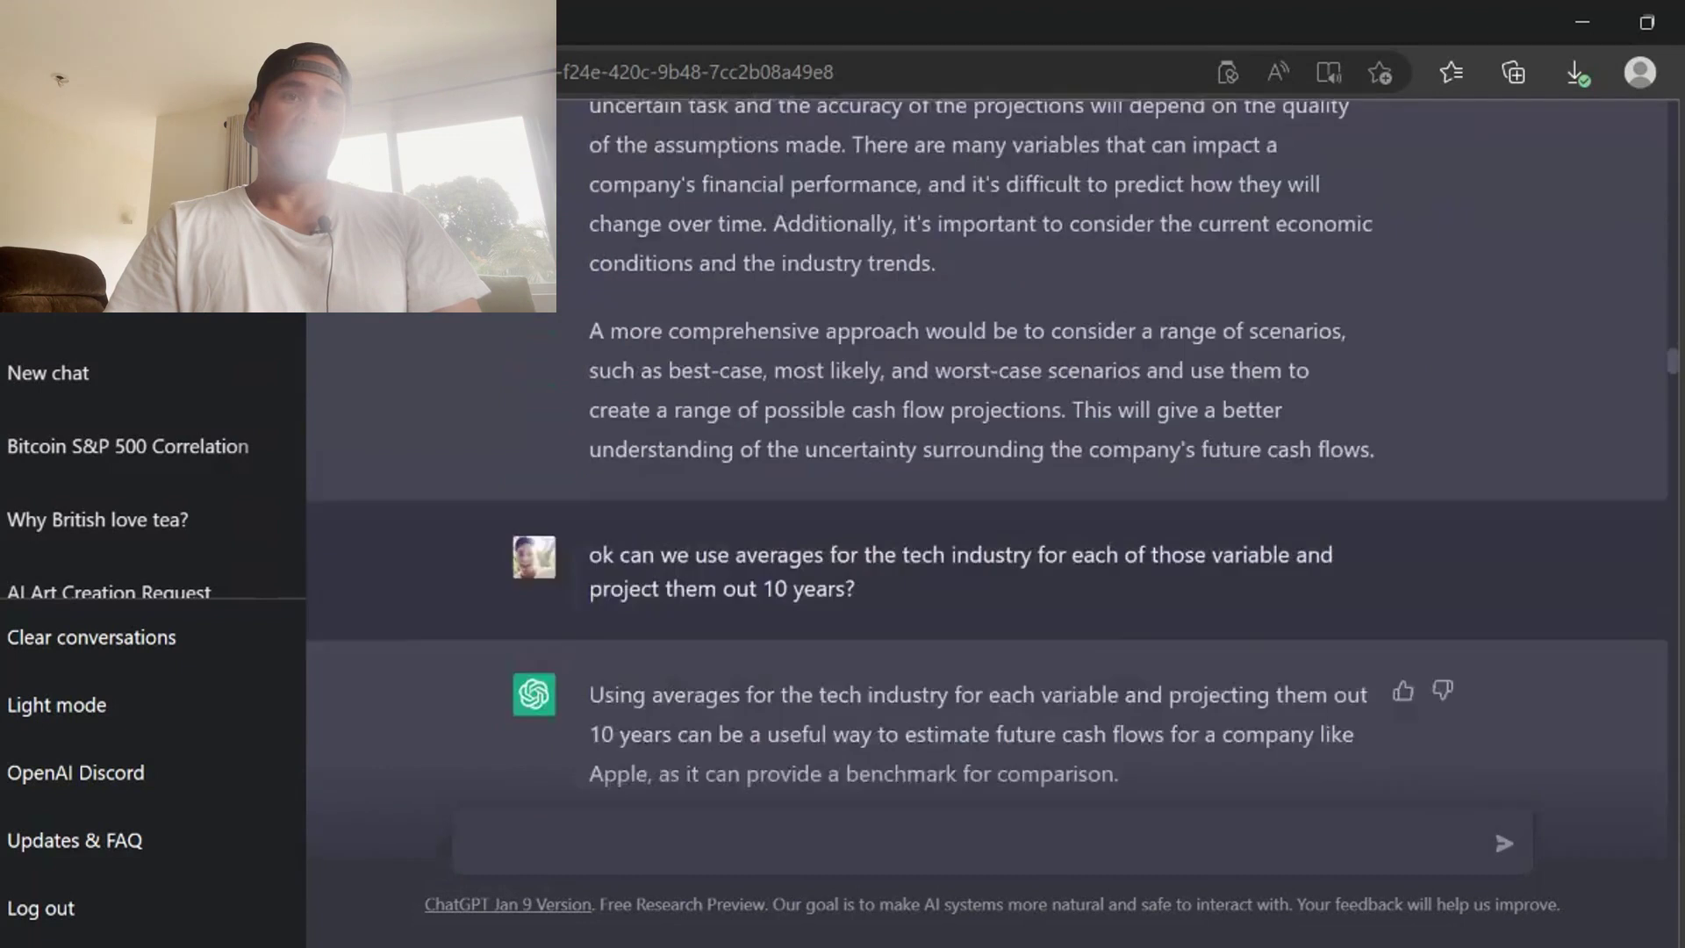
pyautogui.scroll(-15, 991, 457)
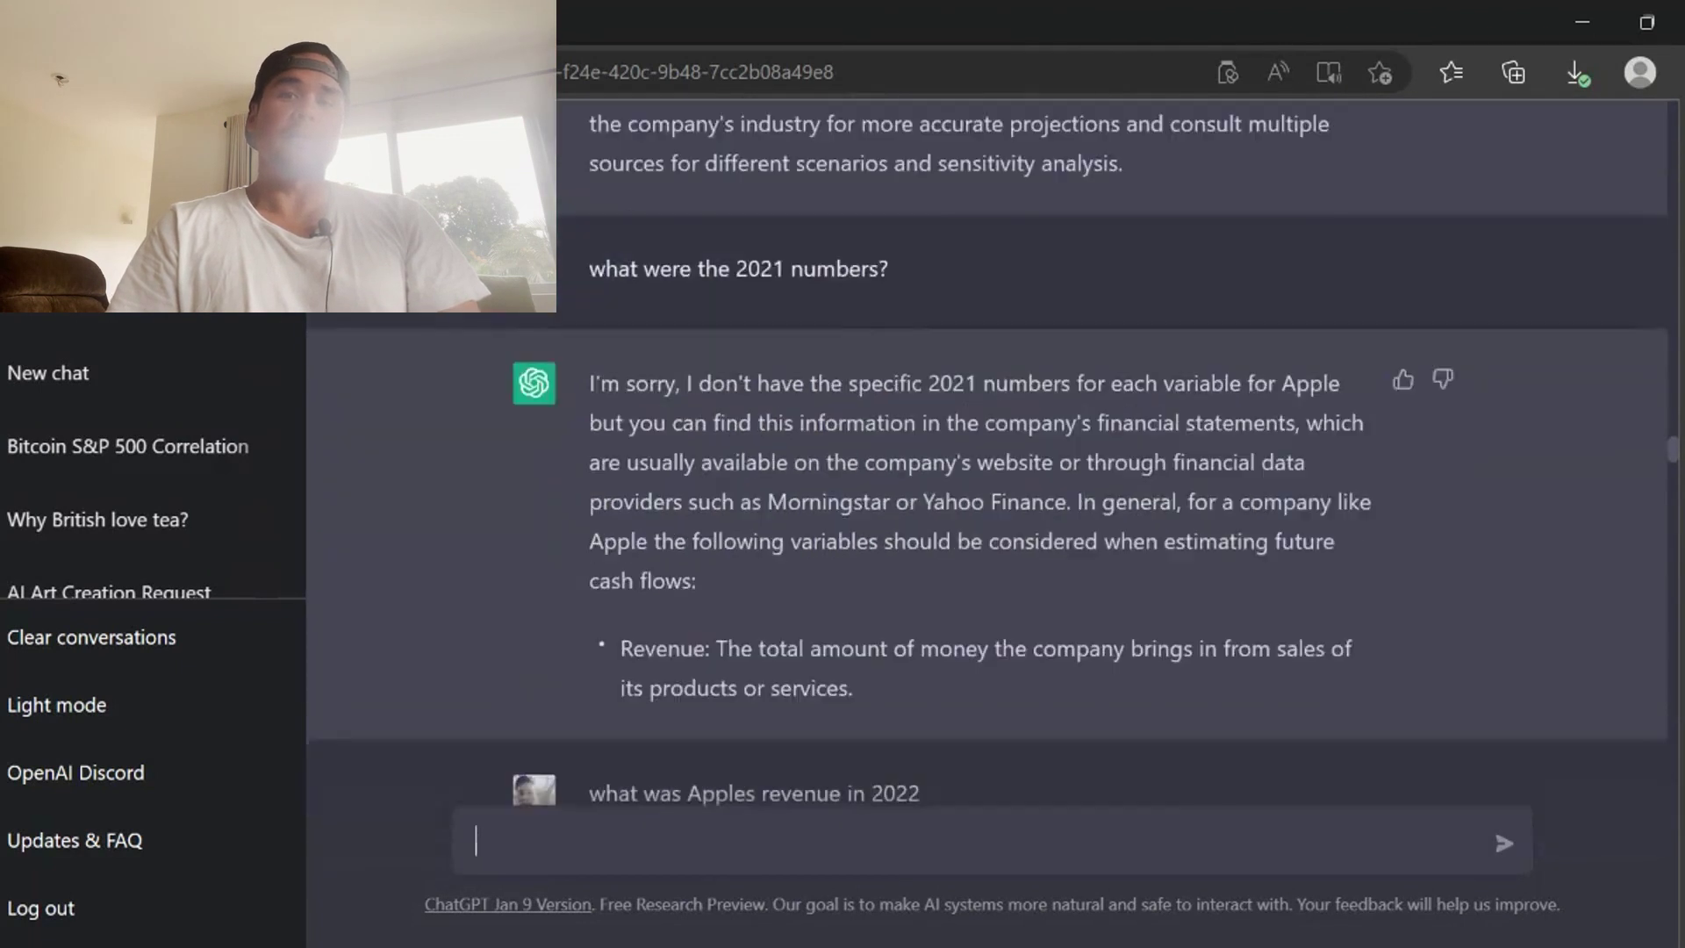
pyautogui.scroll(-15, 991, 457)
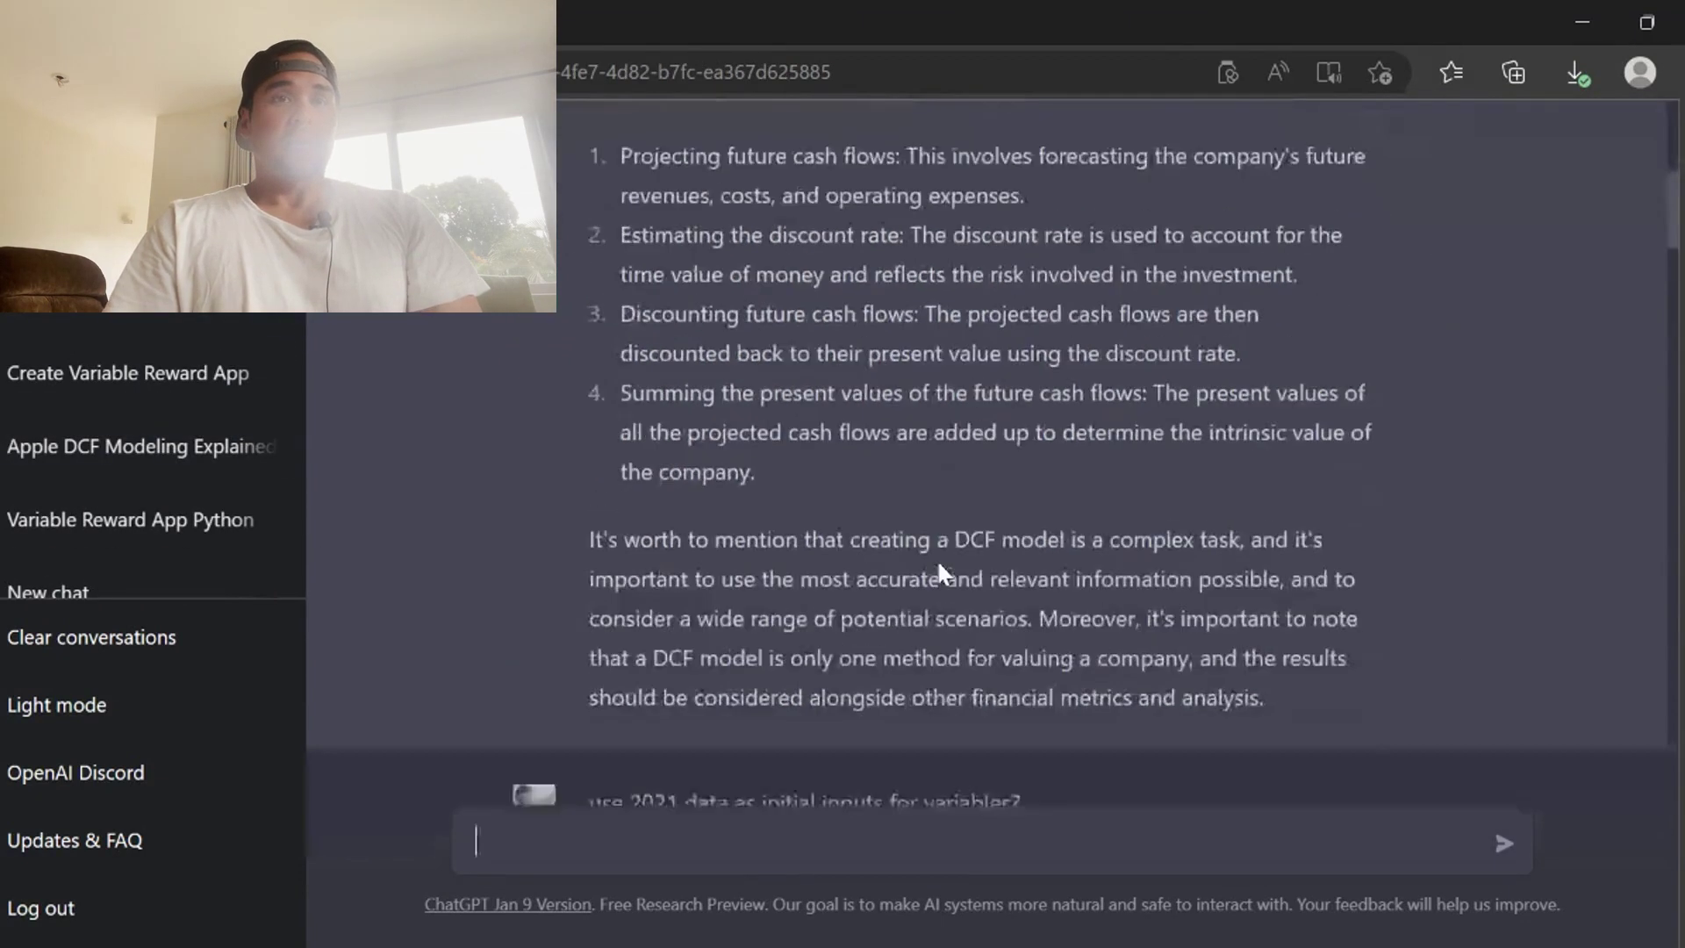
pyautogui.scroll(-3, 936, 558)
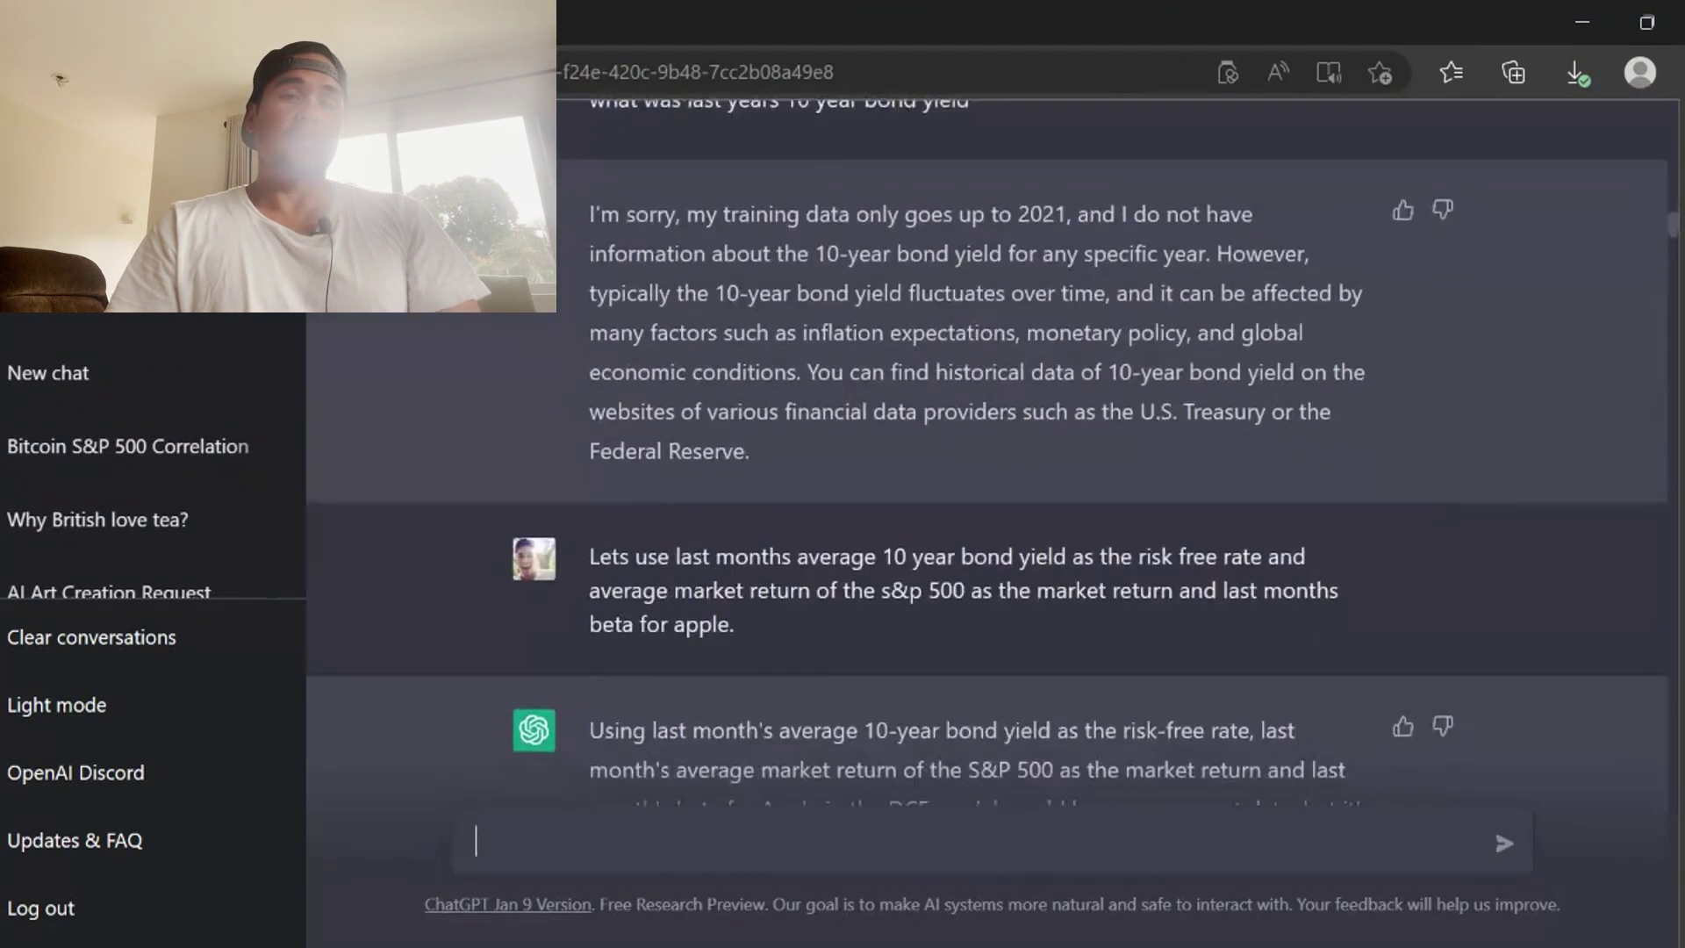
pyautogui.scroll(-15, 983, 457)
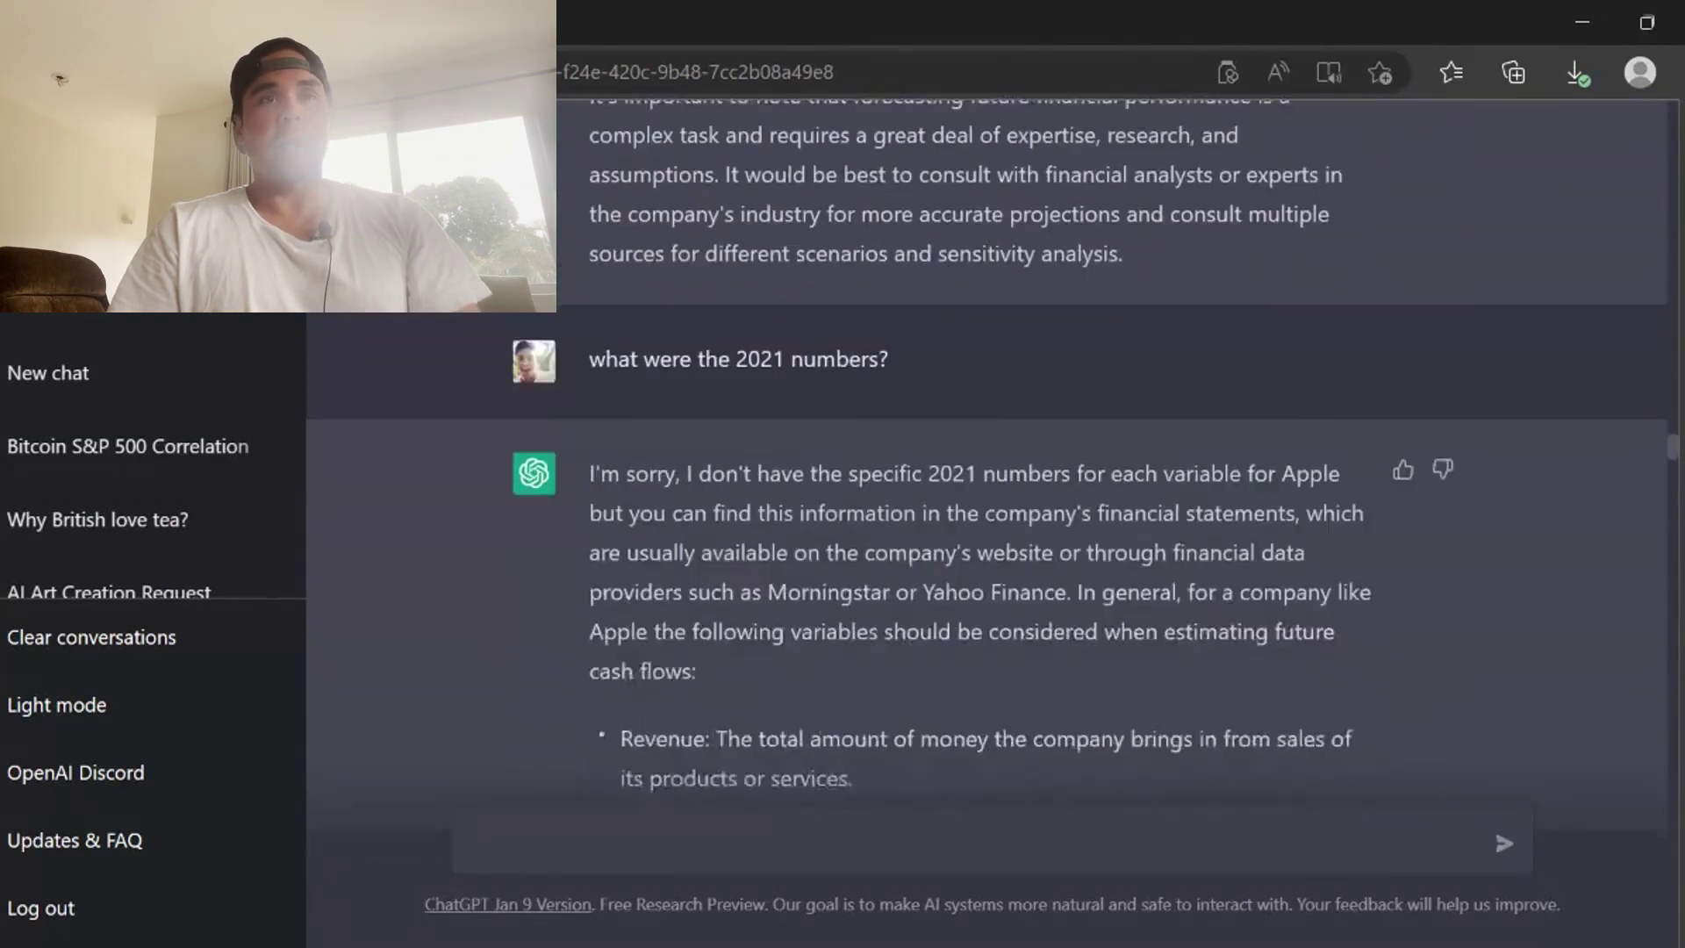
pyautogui.scroll(-15, 984, 456)
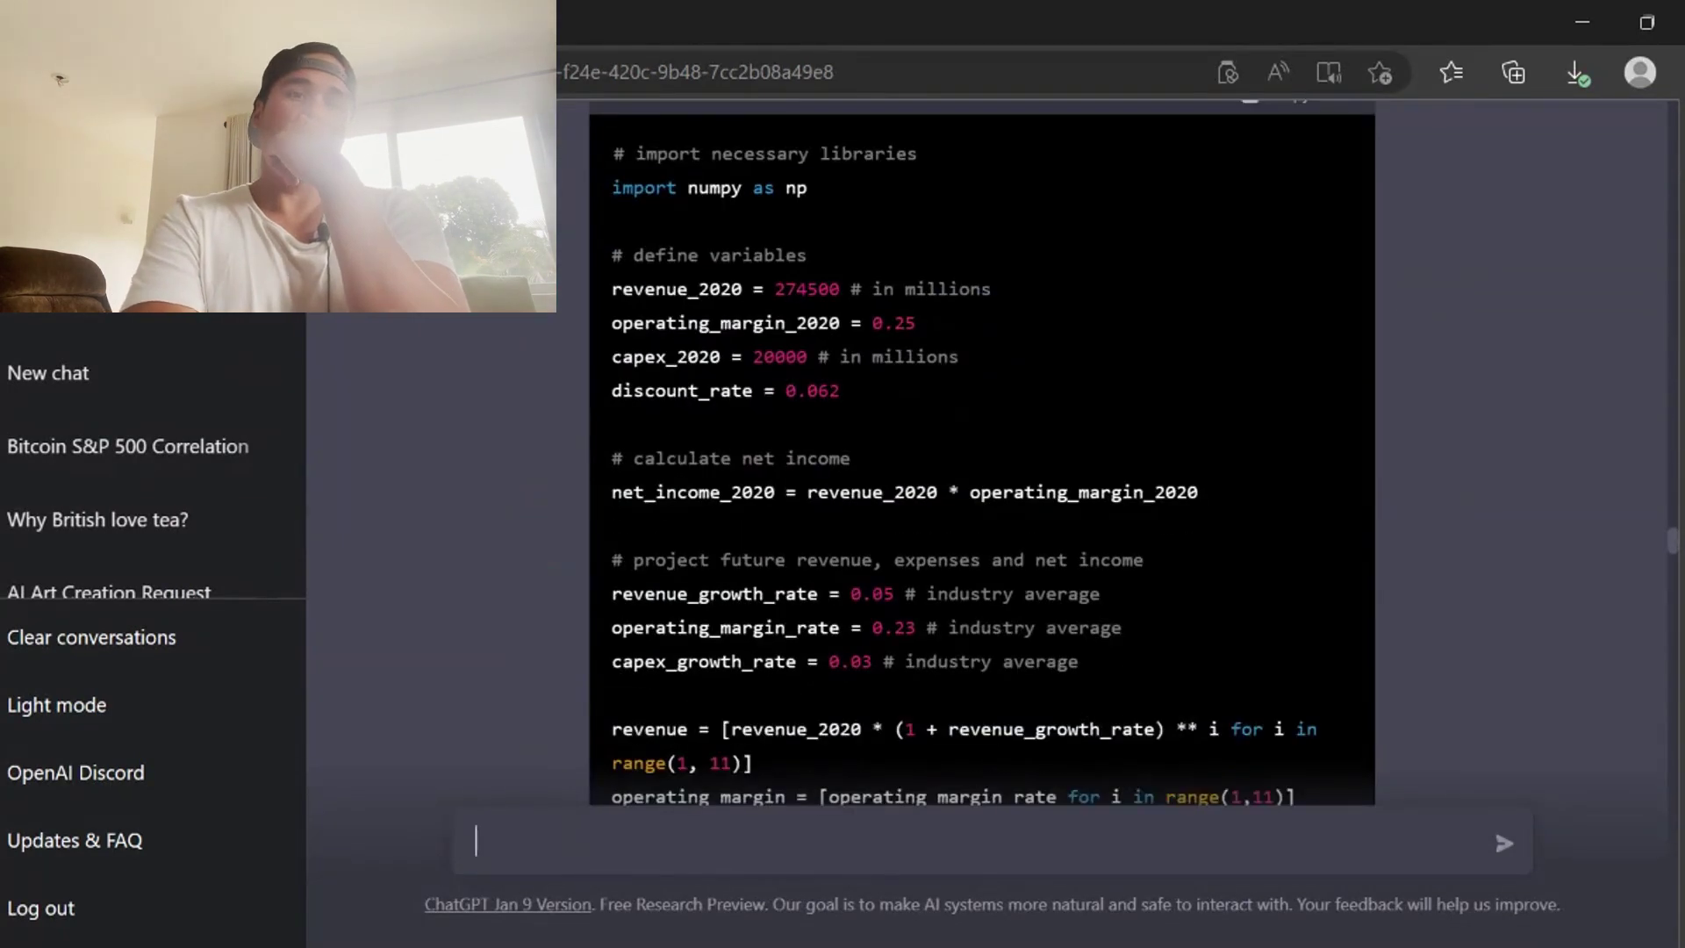
pyautogui.scroll(-10, 984, 457)
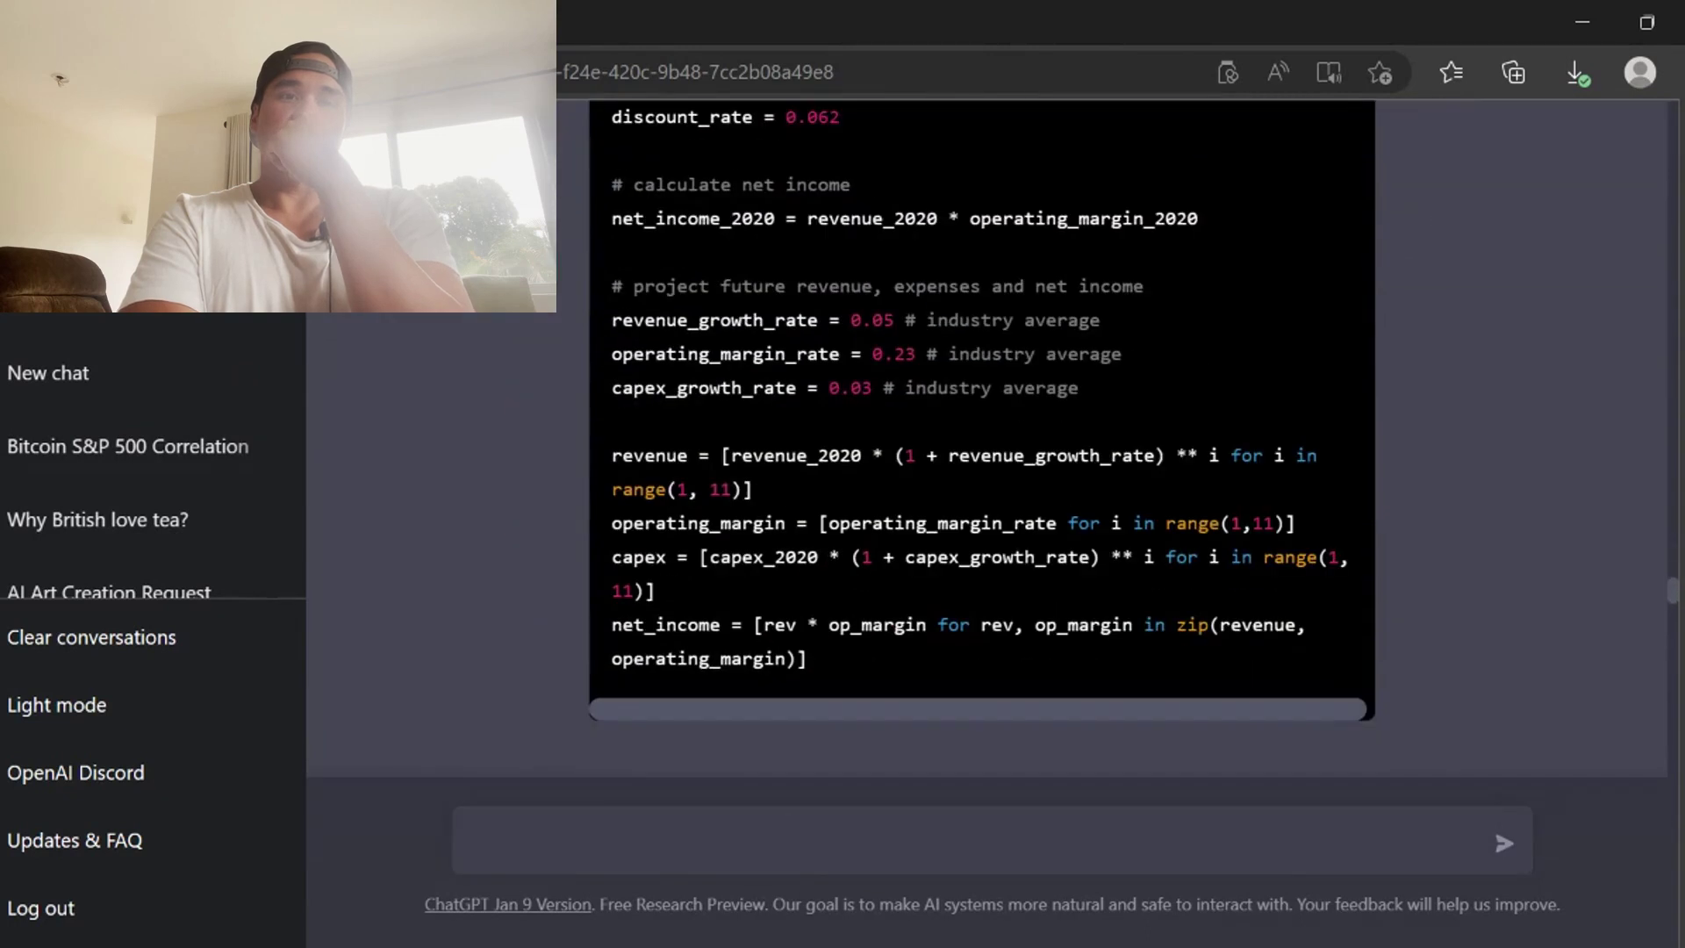
pyautogui.scroll(1, 983, 457)
pyautogui.scroll(-15, 984, 457)
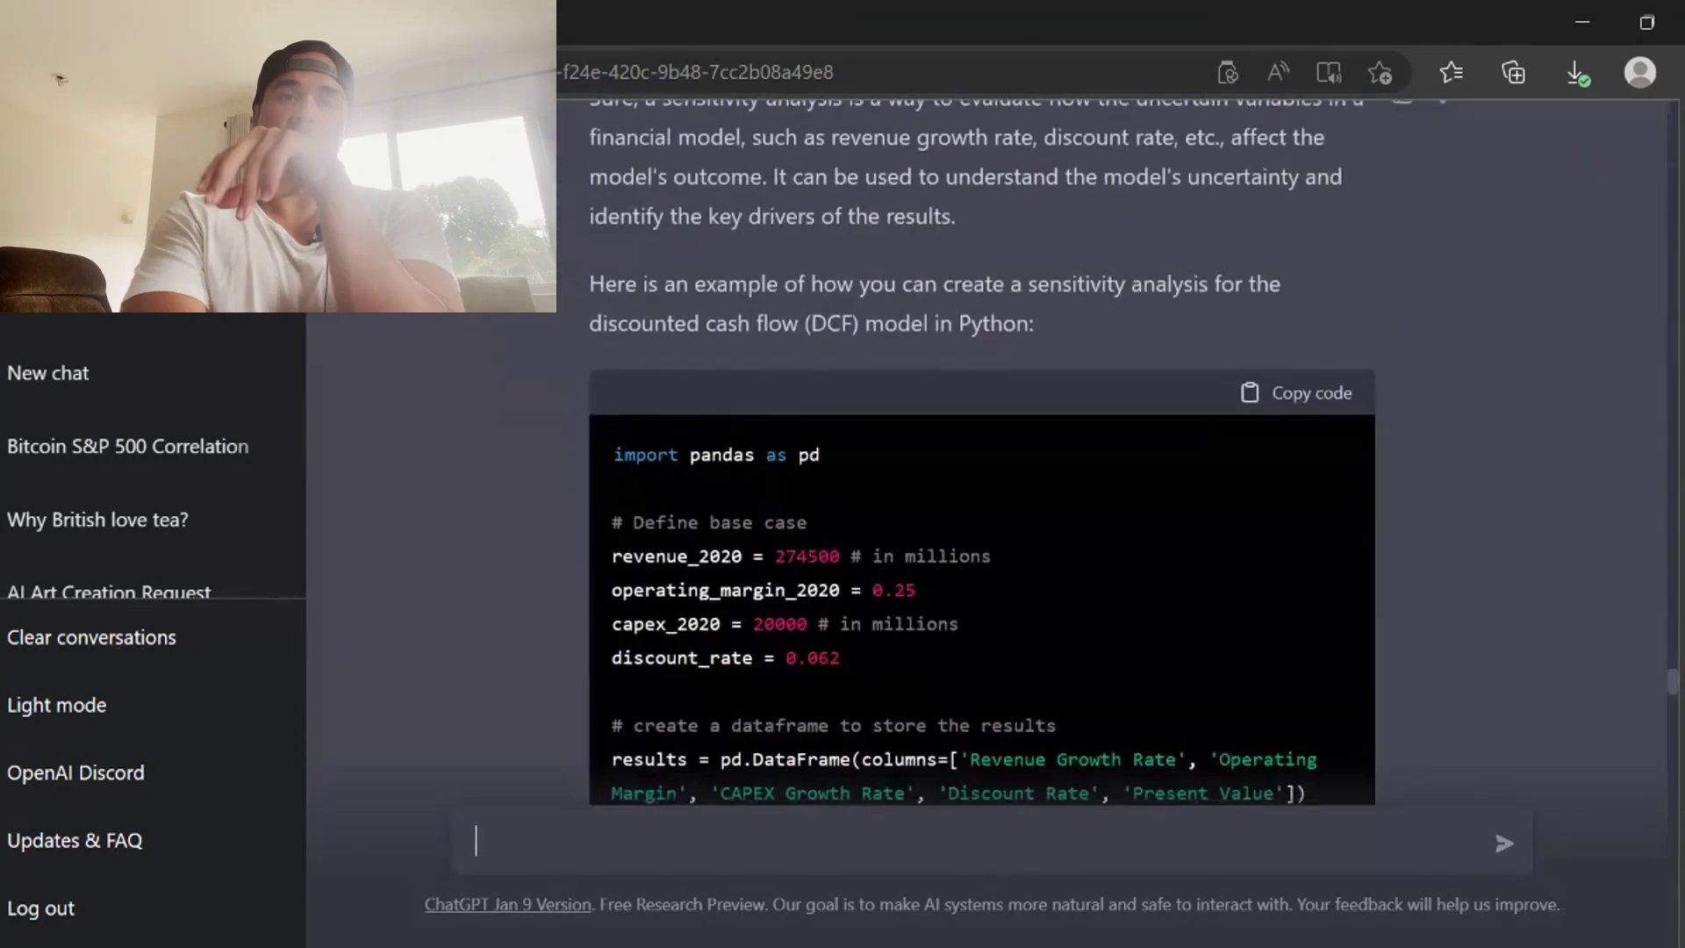
pyautogui.scroll(-7, 983, 457)
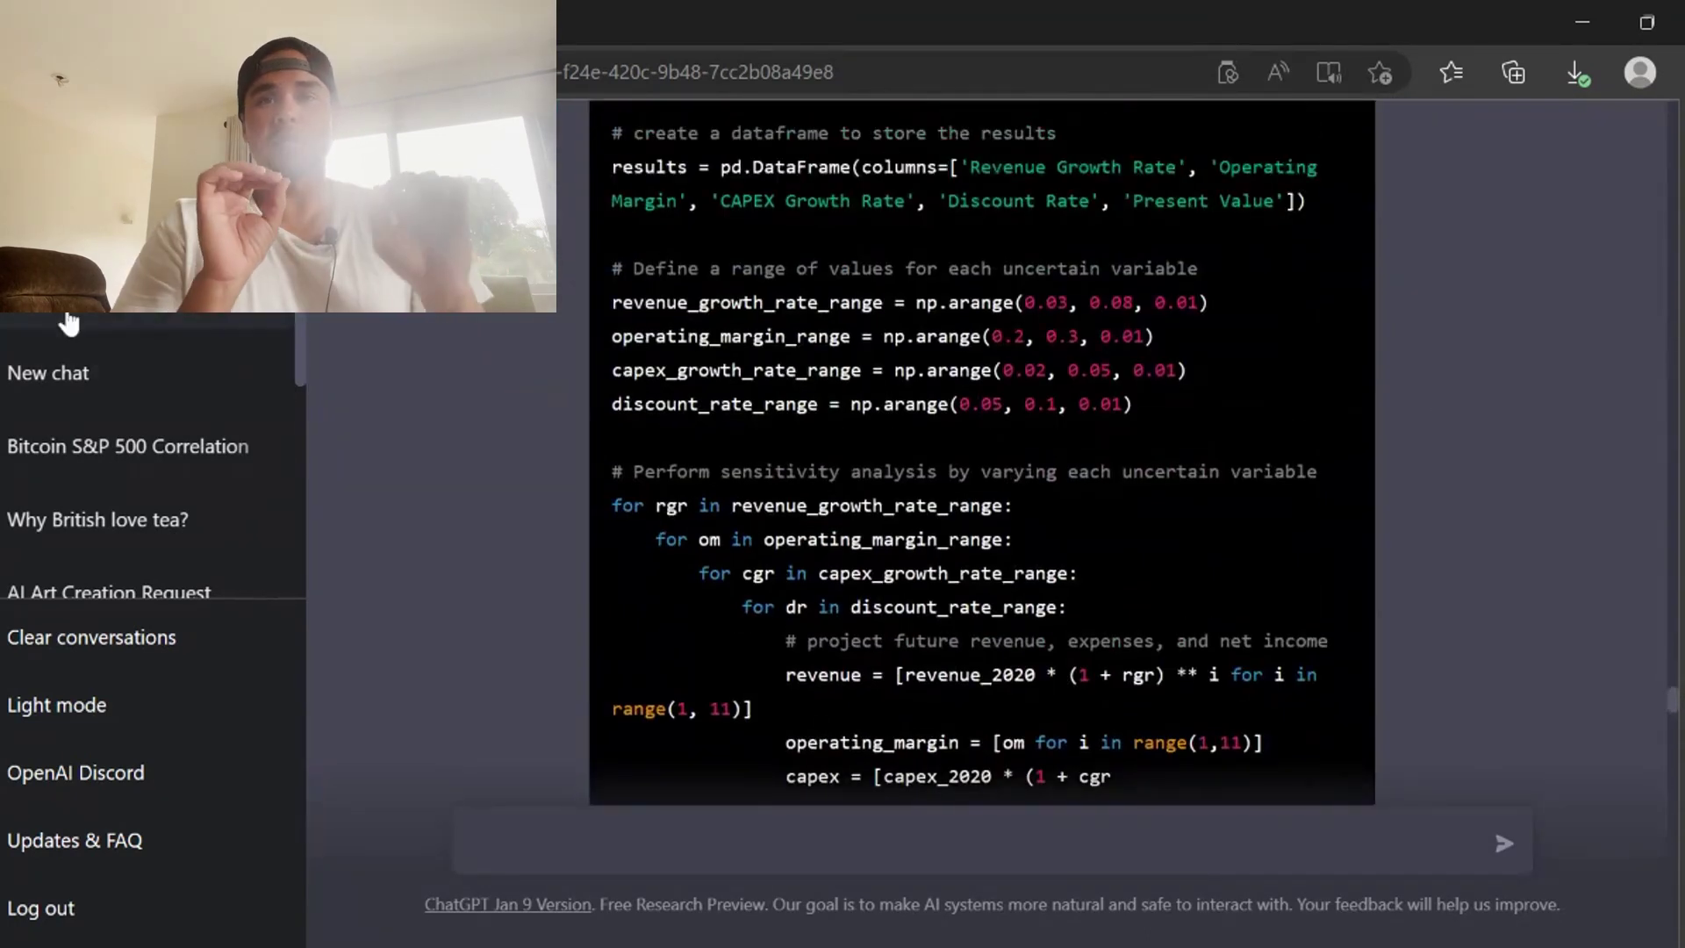
pyautogui.click(131, 446)
pyautogui.scroll(-10, 688, 636)
# - Request a 10-year revenue-growth cash flow model, then a DCF using revenue growth, operating and capex margins
pyautogui.click(659, 819)
pyautogui.write('can we use a')
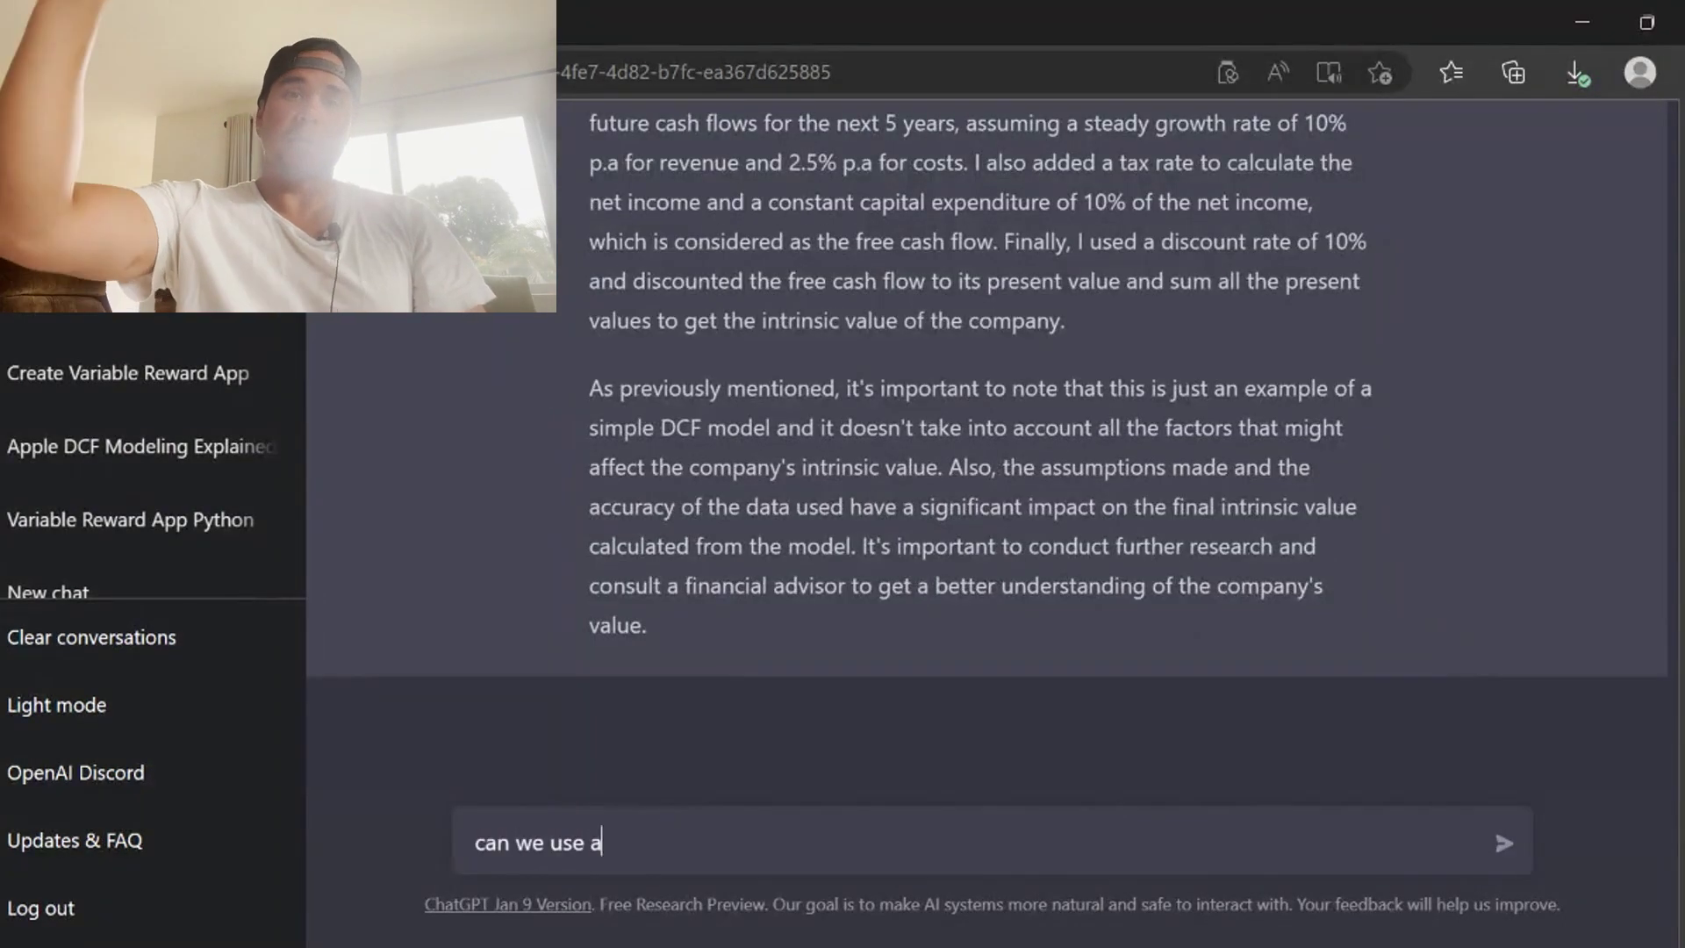
pyautogui.write(' cashflow model that projects revenue growth ')
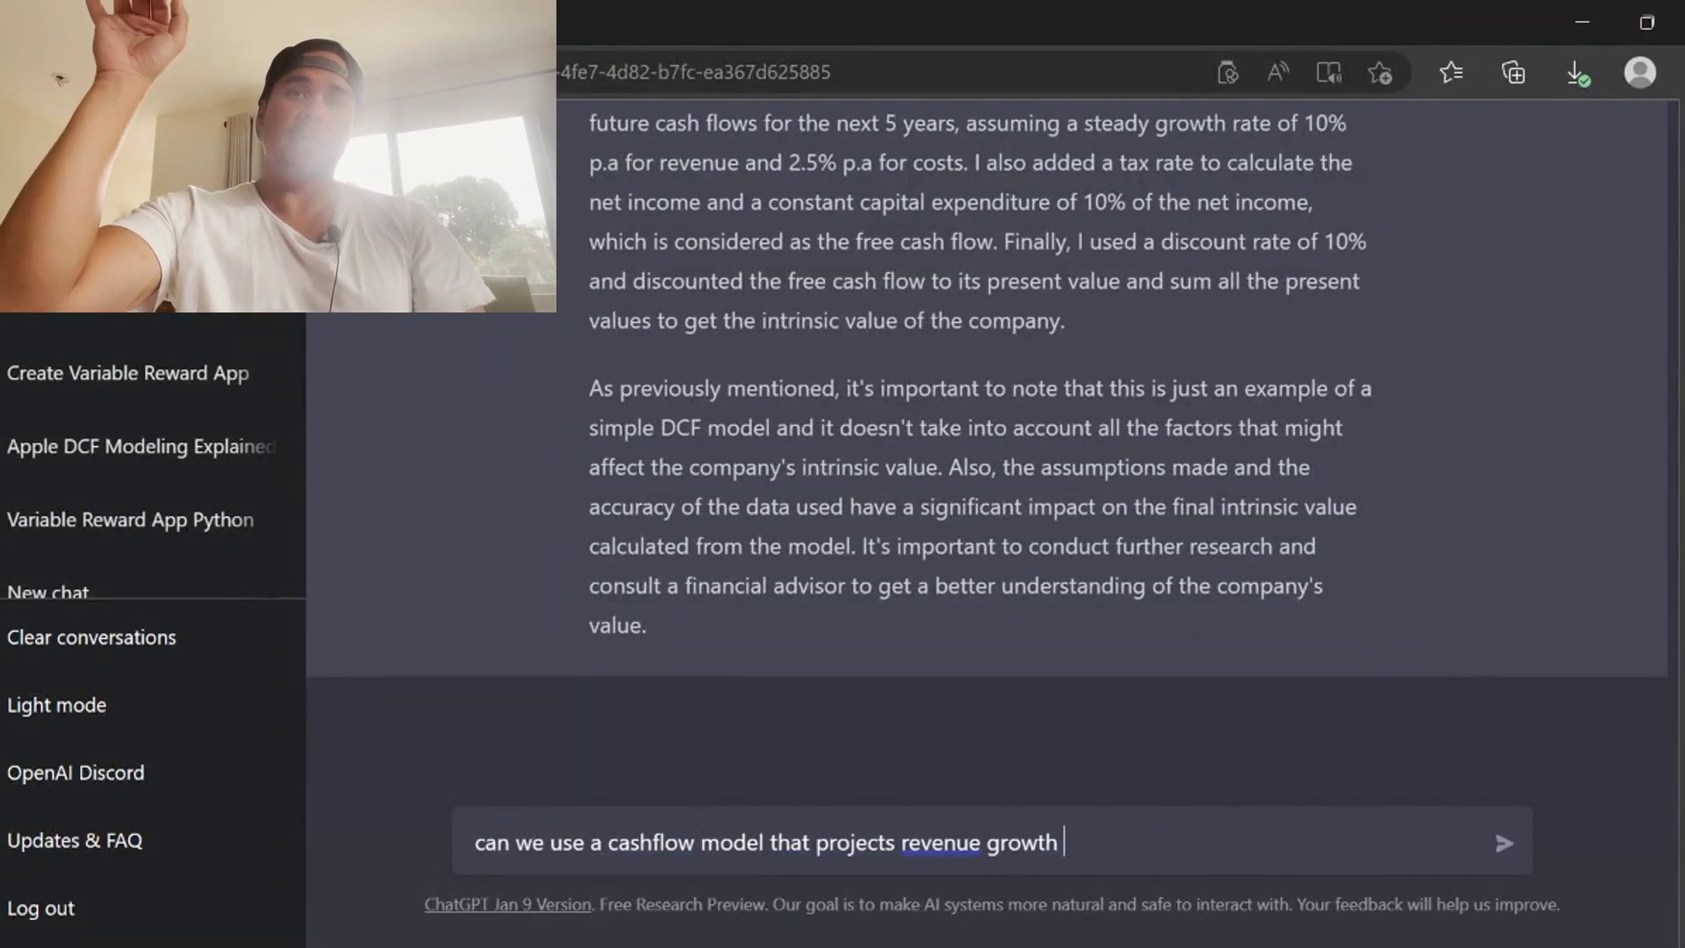
pyautogui.write('out for the next 10 years at ')
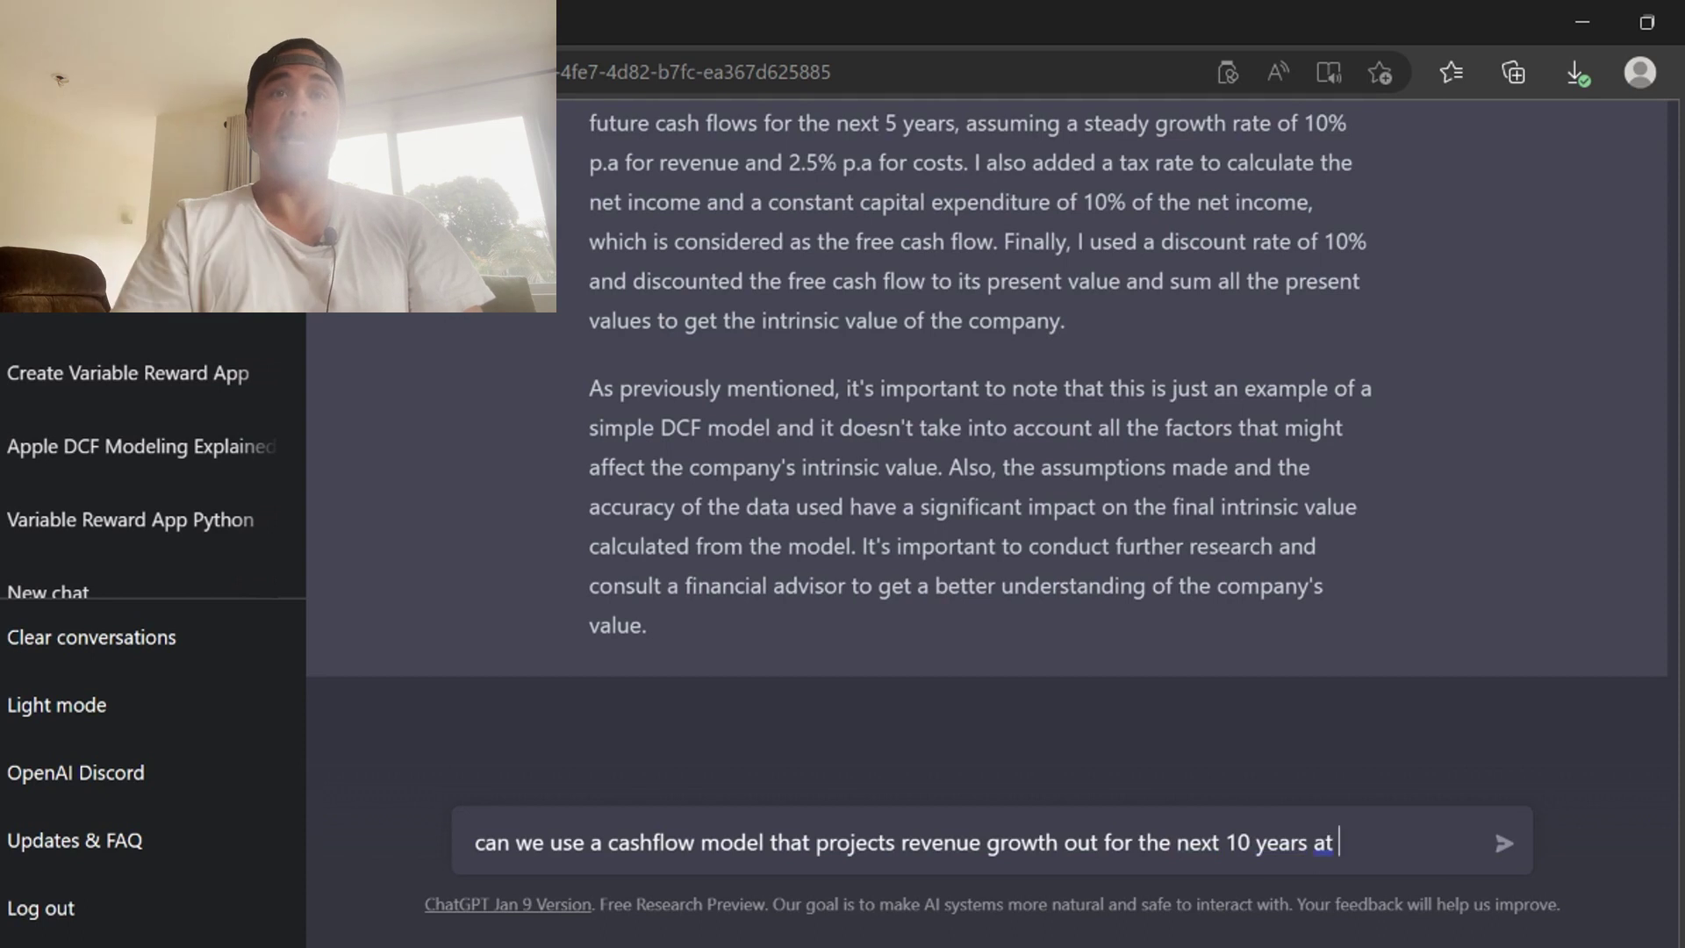
pyautogui.write('ndustry averages?')
pyautogui.press('Return')
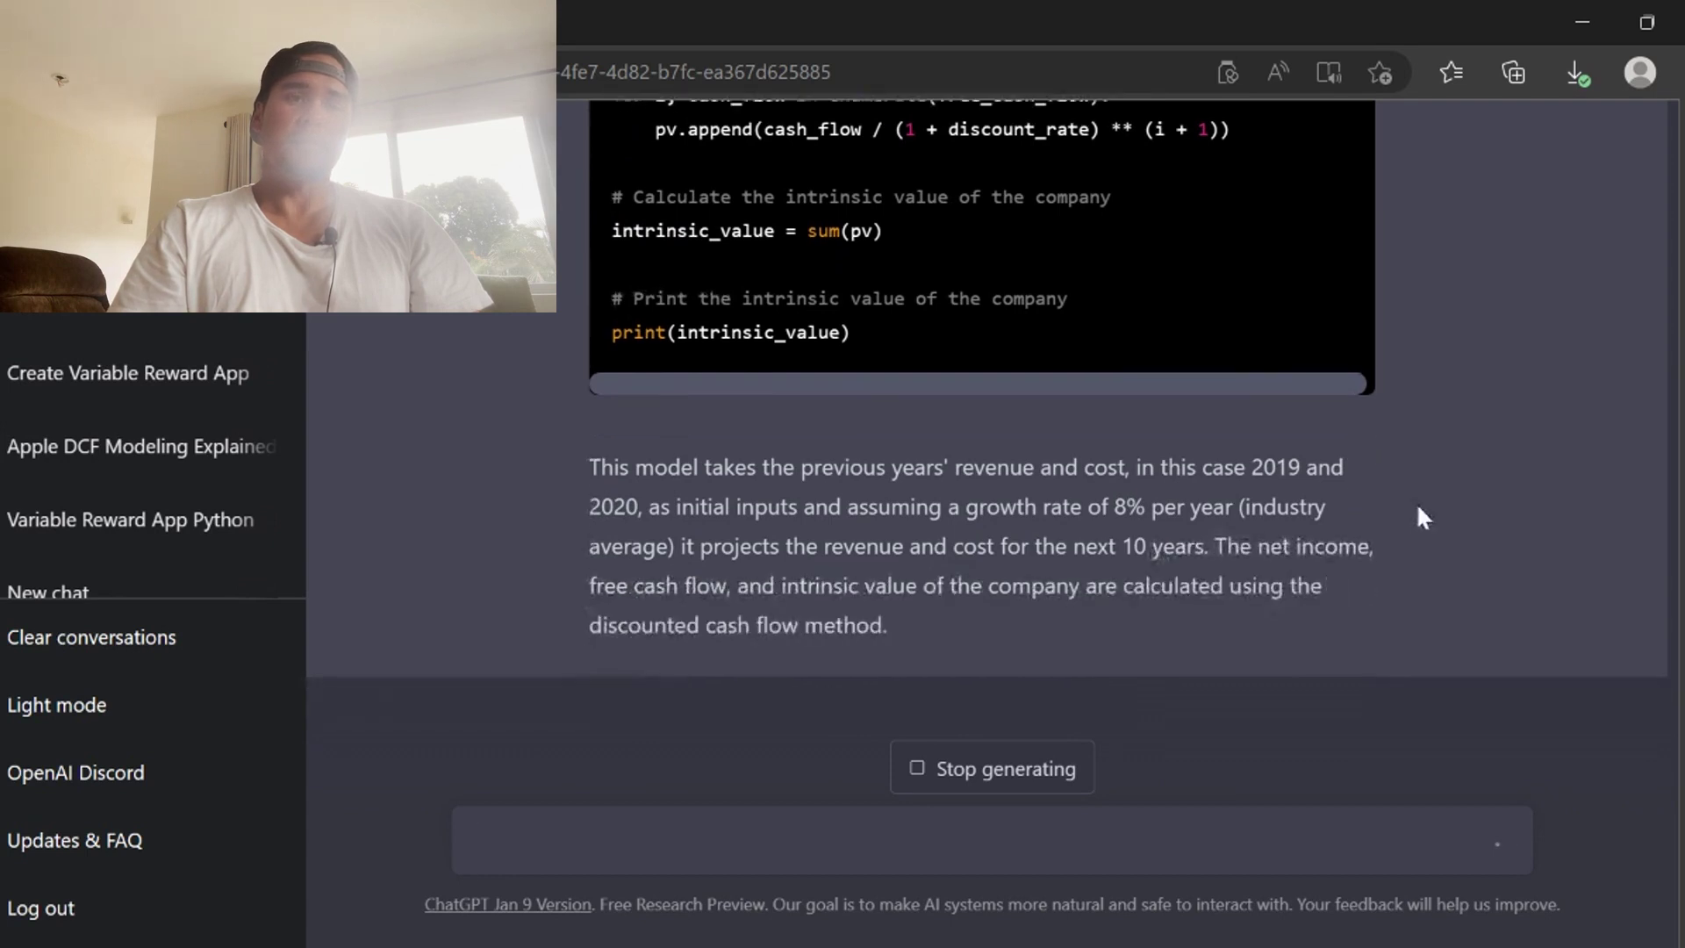
pyautogui.write('ca')
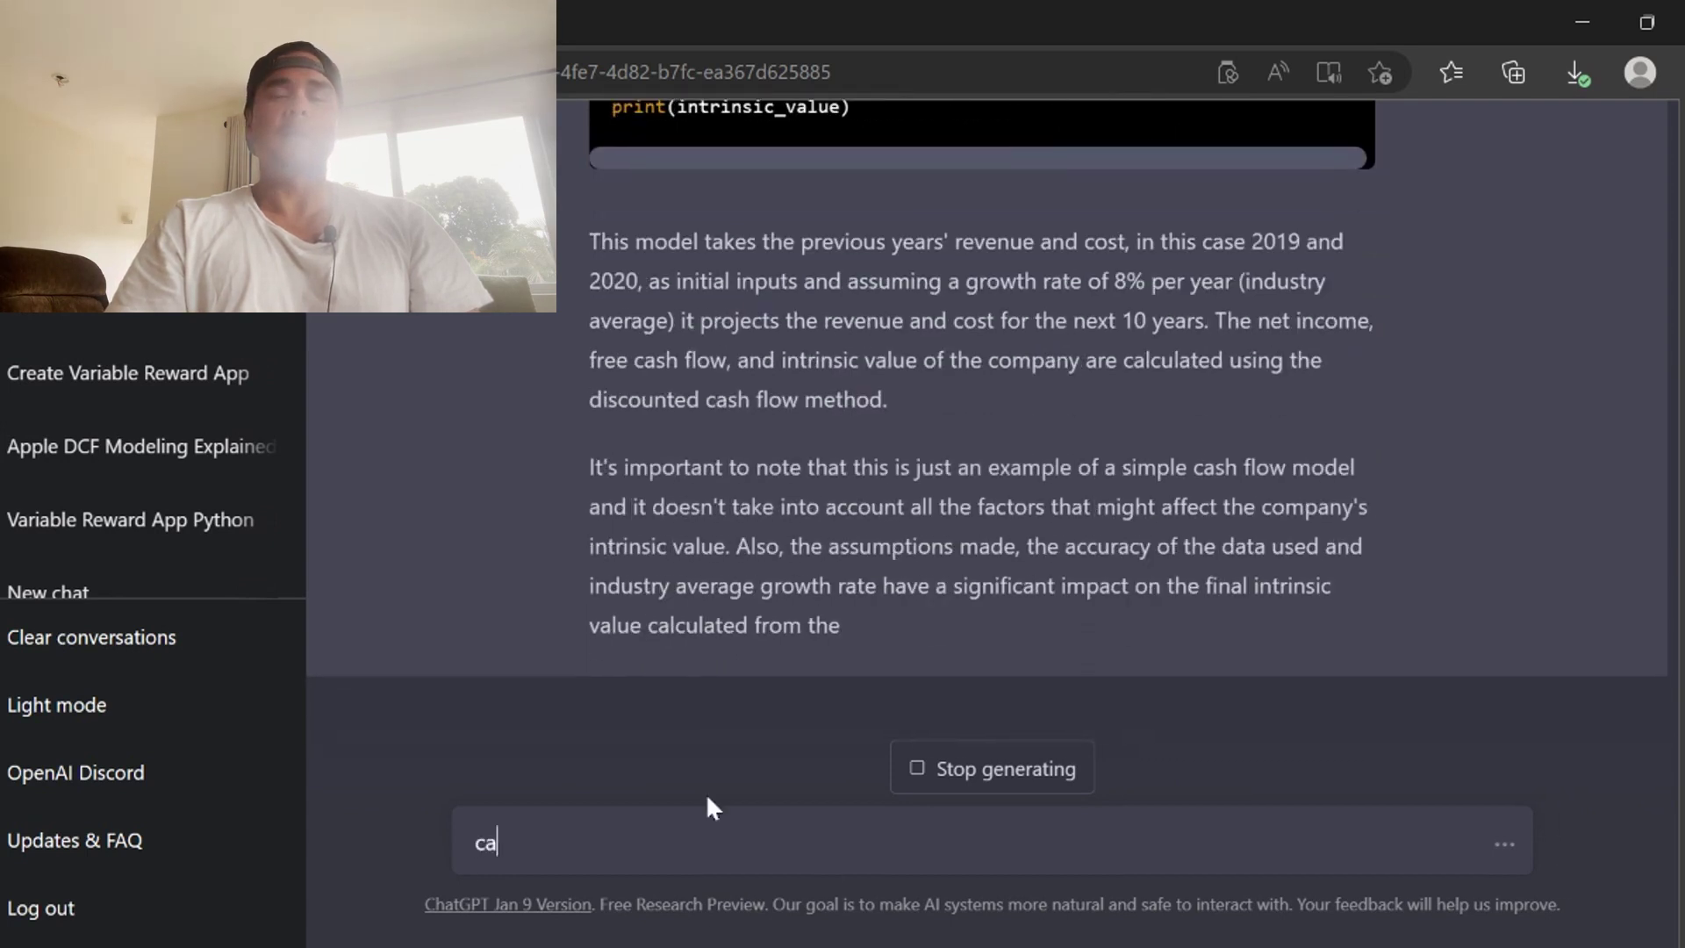
pyautogui.write('n we use a discounted cashflow model that utilizes revenue growth, operating ma')
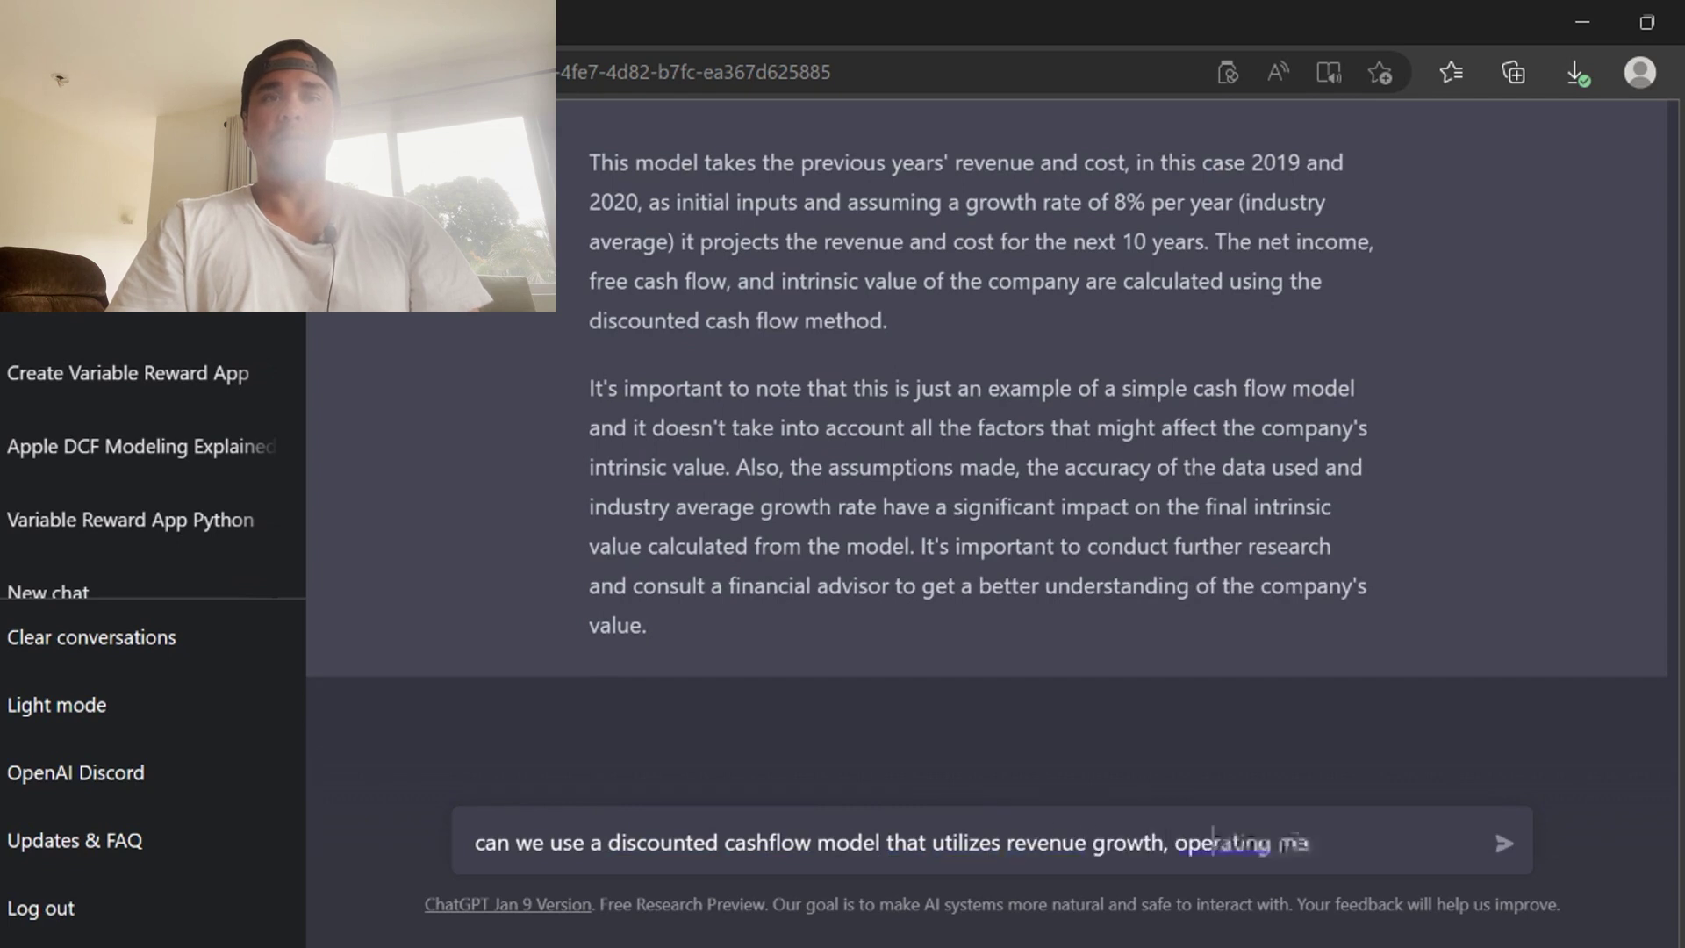
pyautogui.write('rgin, and capex margin as the init')
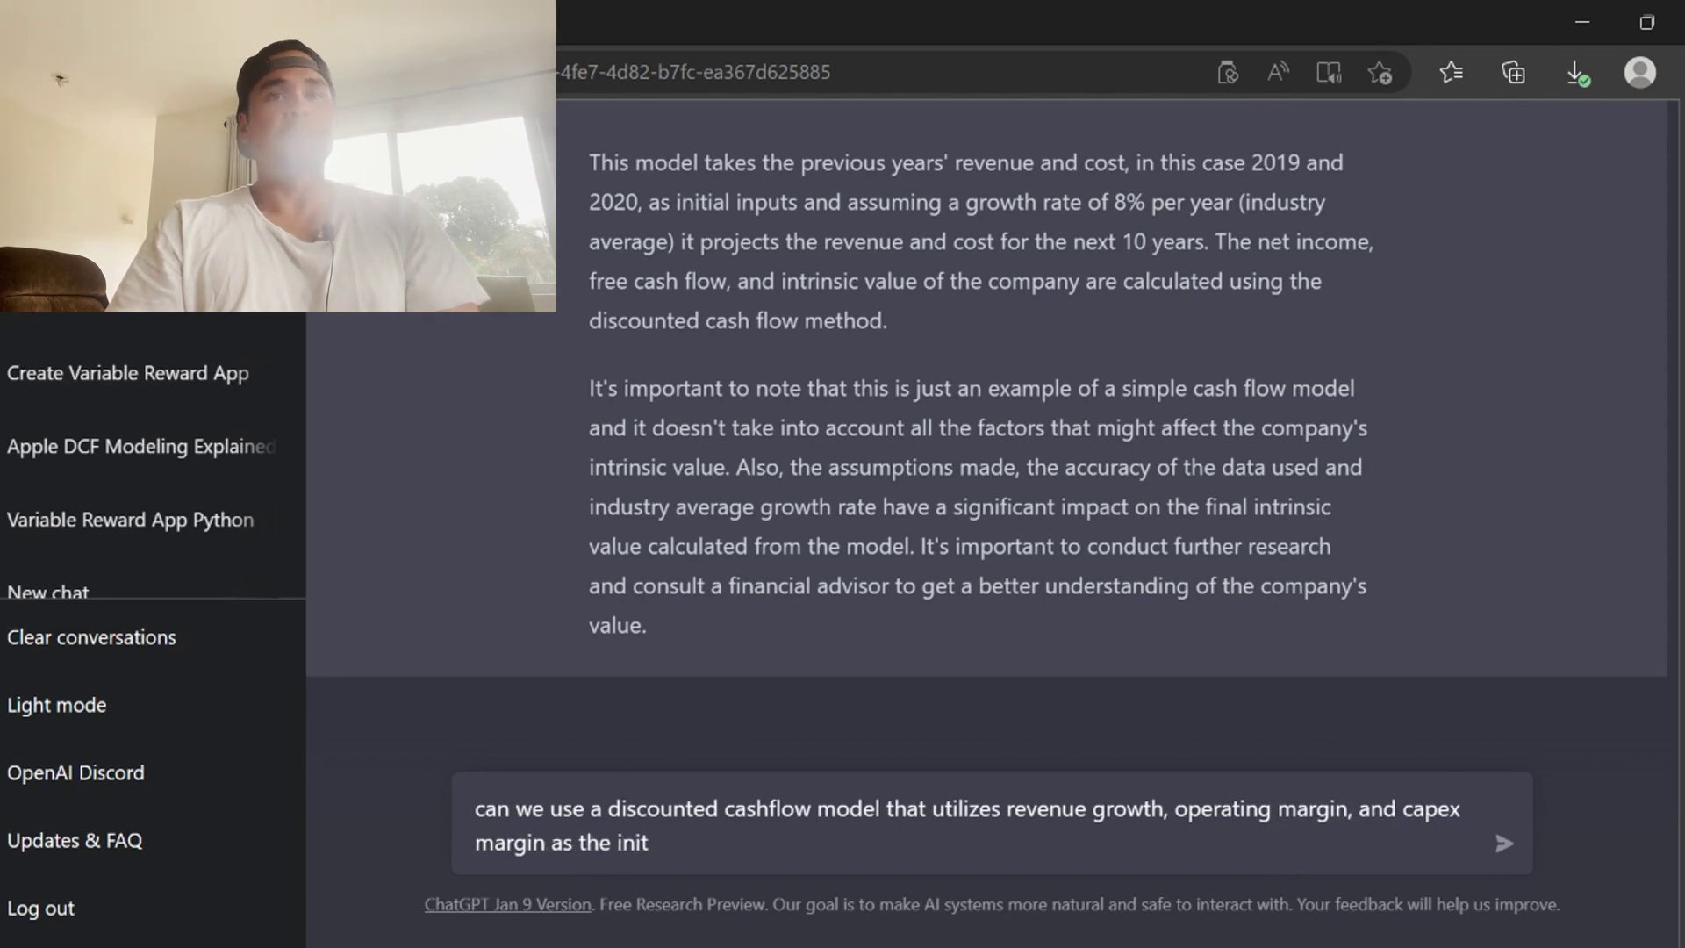
pyautogui.write('s')
pyautogui.press('Return')
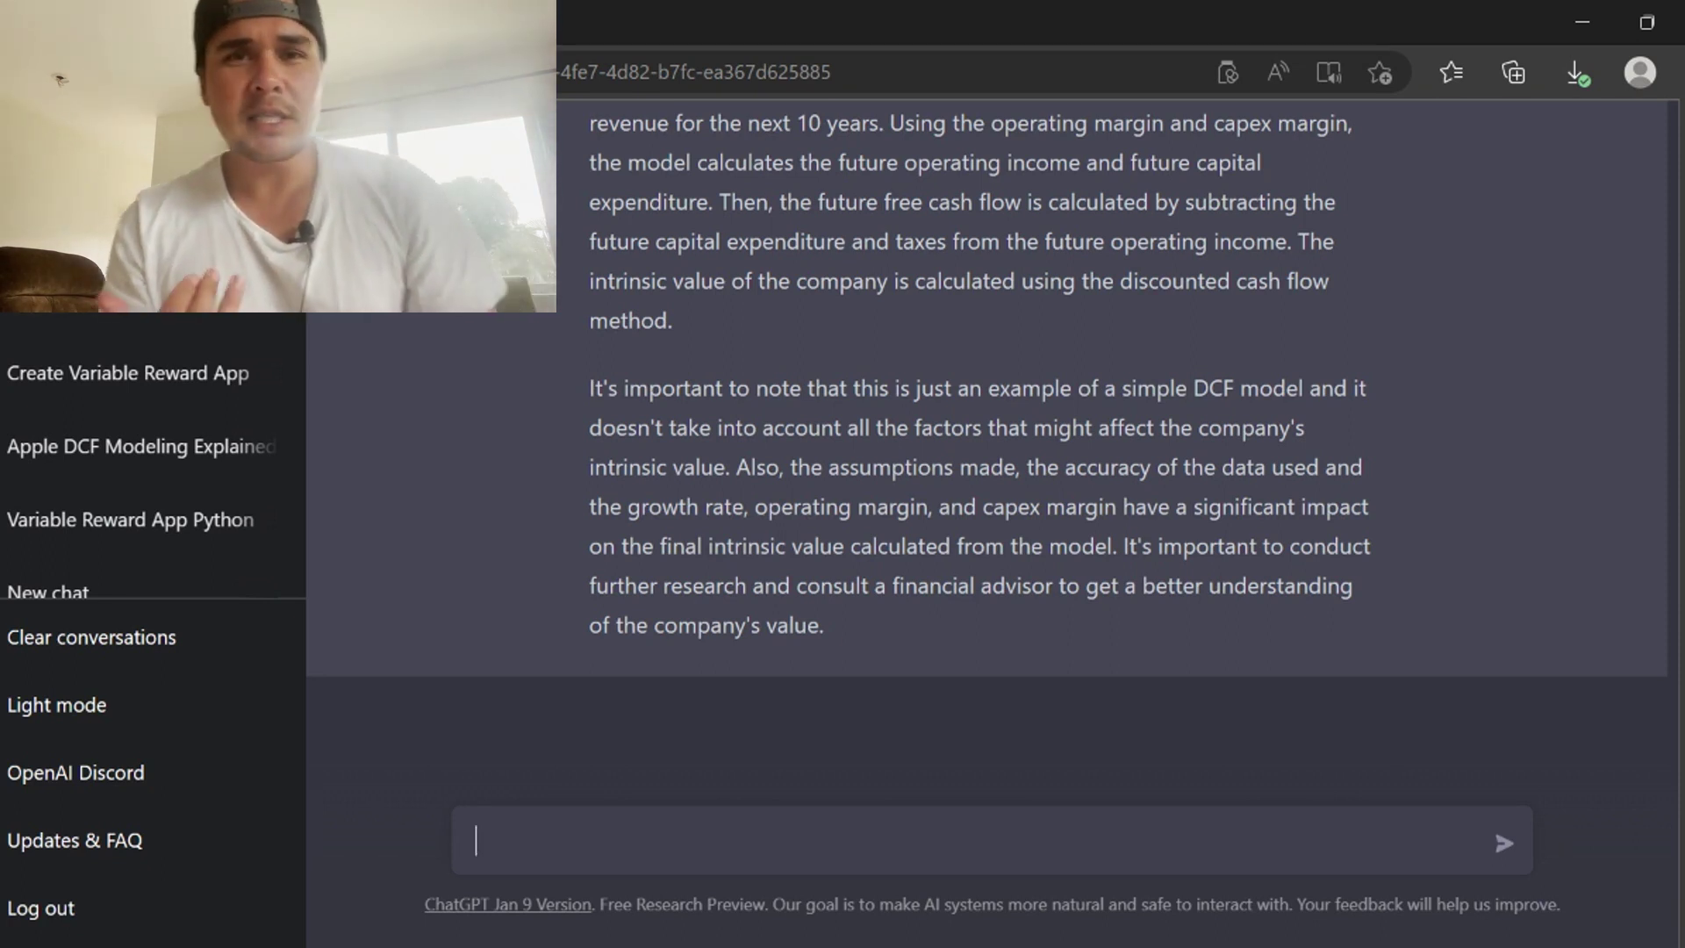
# - Compare free cash flow to the firm versus to equity, and request the model in Python
pyautogui.write('can you compare the free cas')
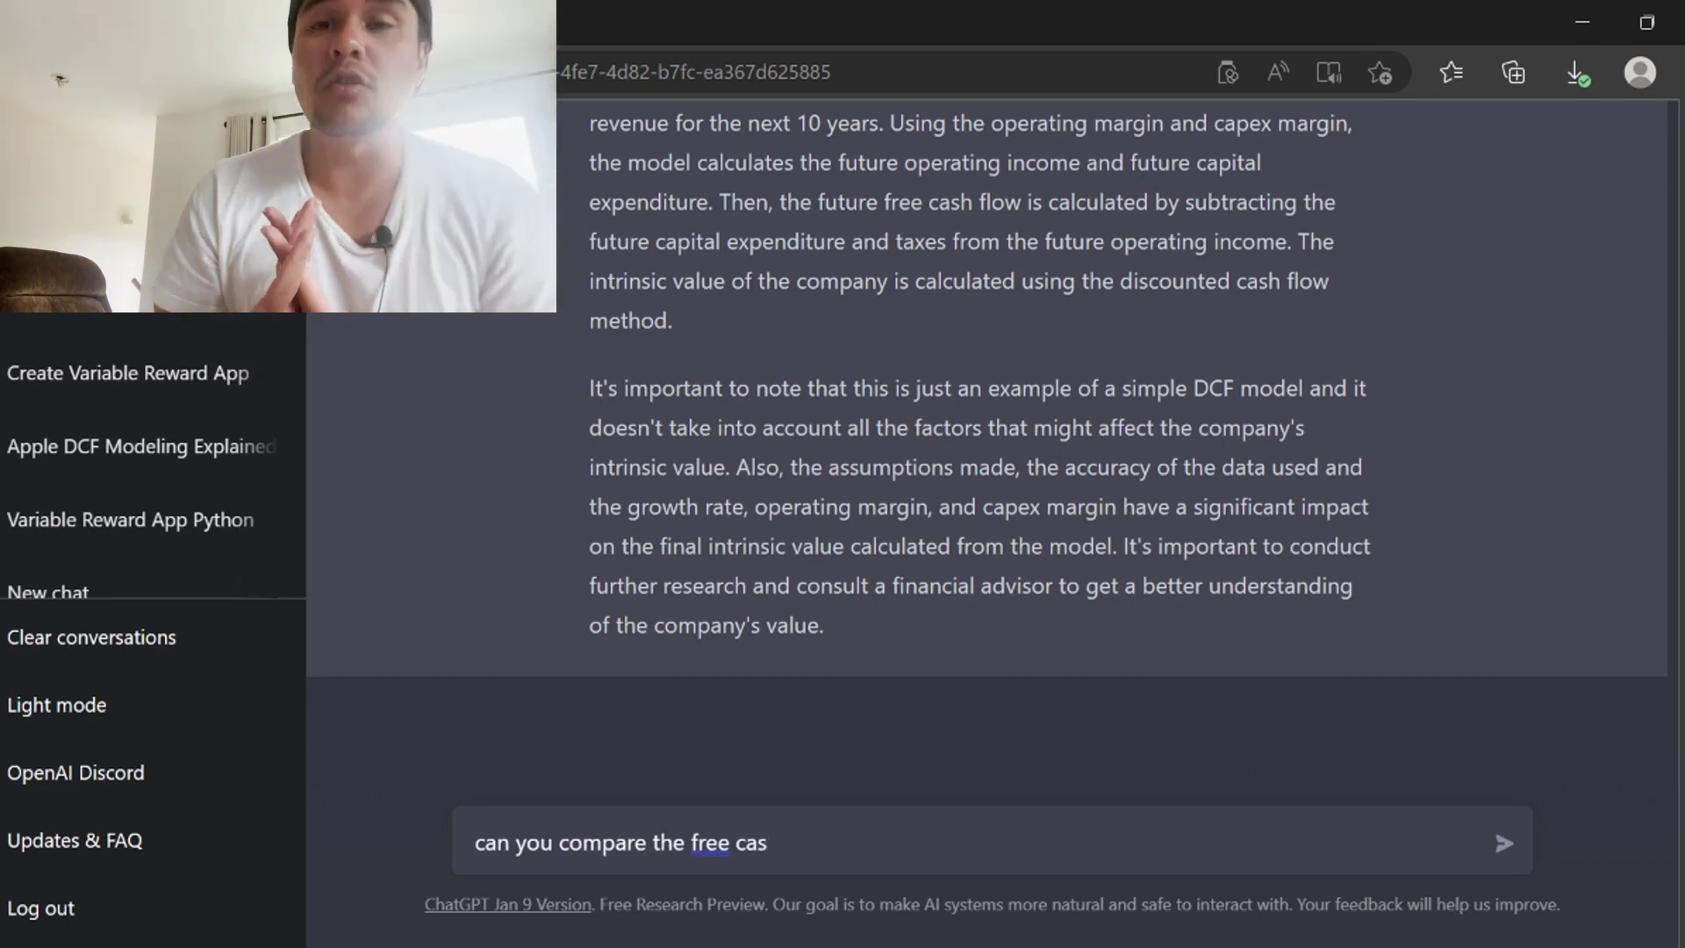
pyautogui.write('hflow to the firm approach vs the fr')
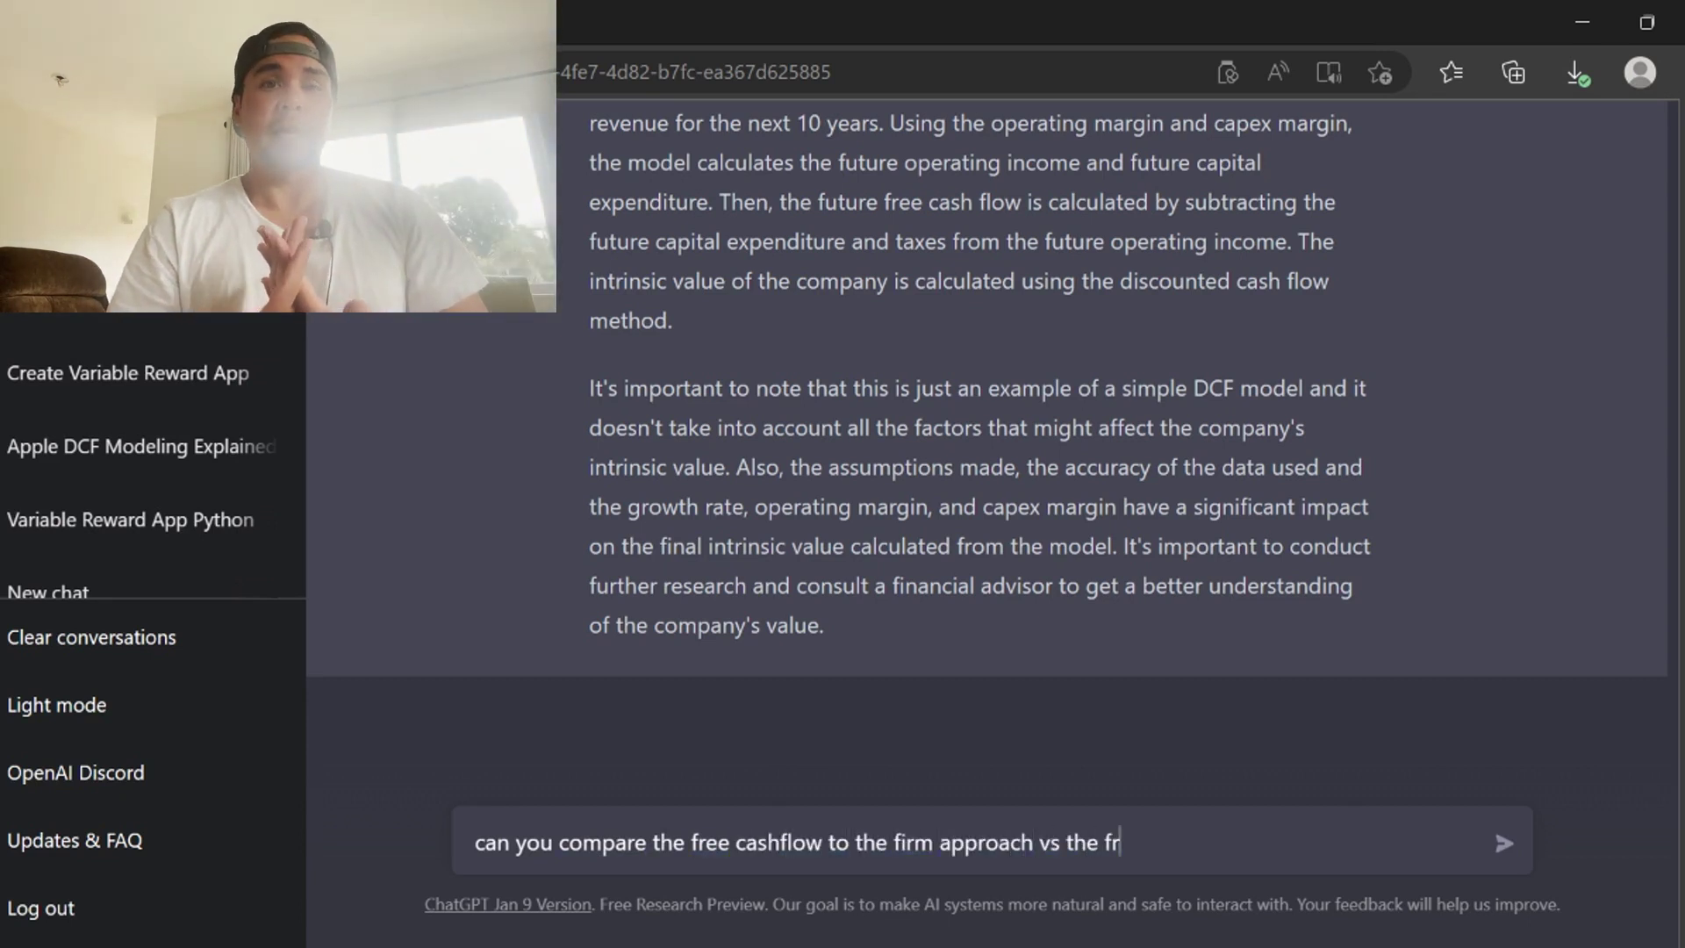
pyautogui.write('ee cash flow to equity approach')
pyautogui.press('Return')
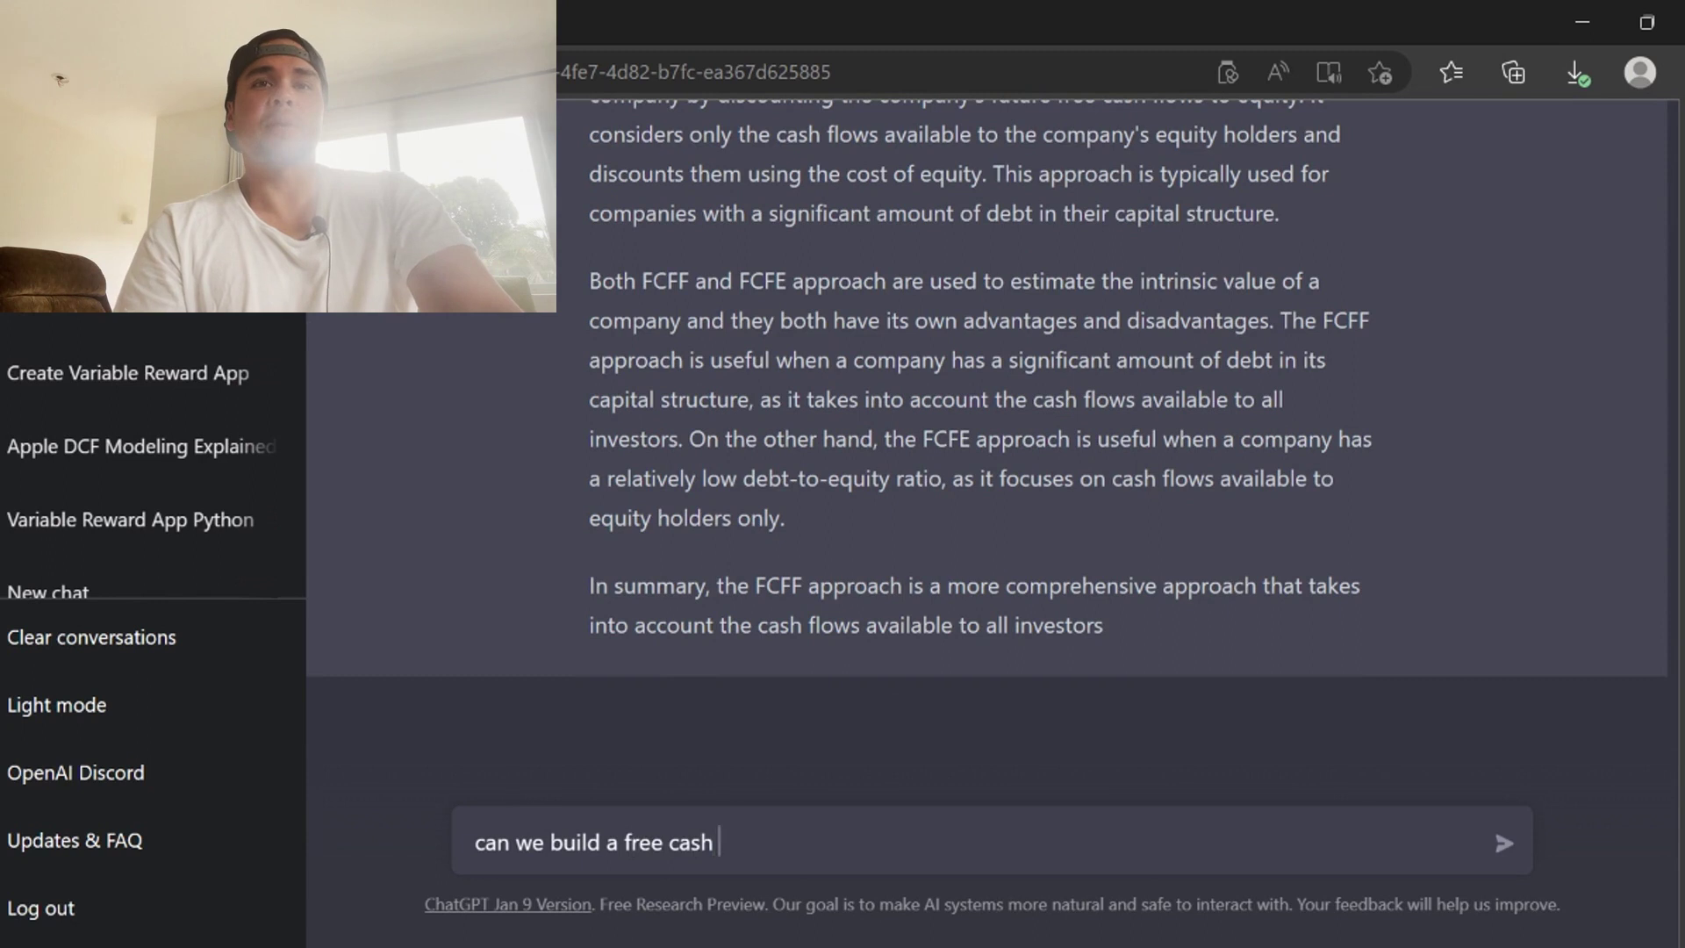
pyautogui.write('on')
pyautogui.press('Return')
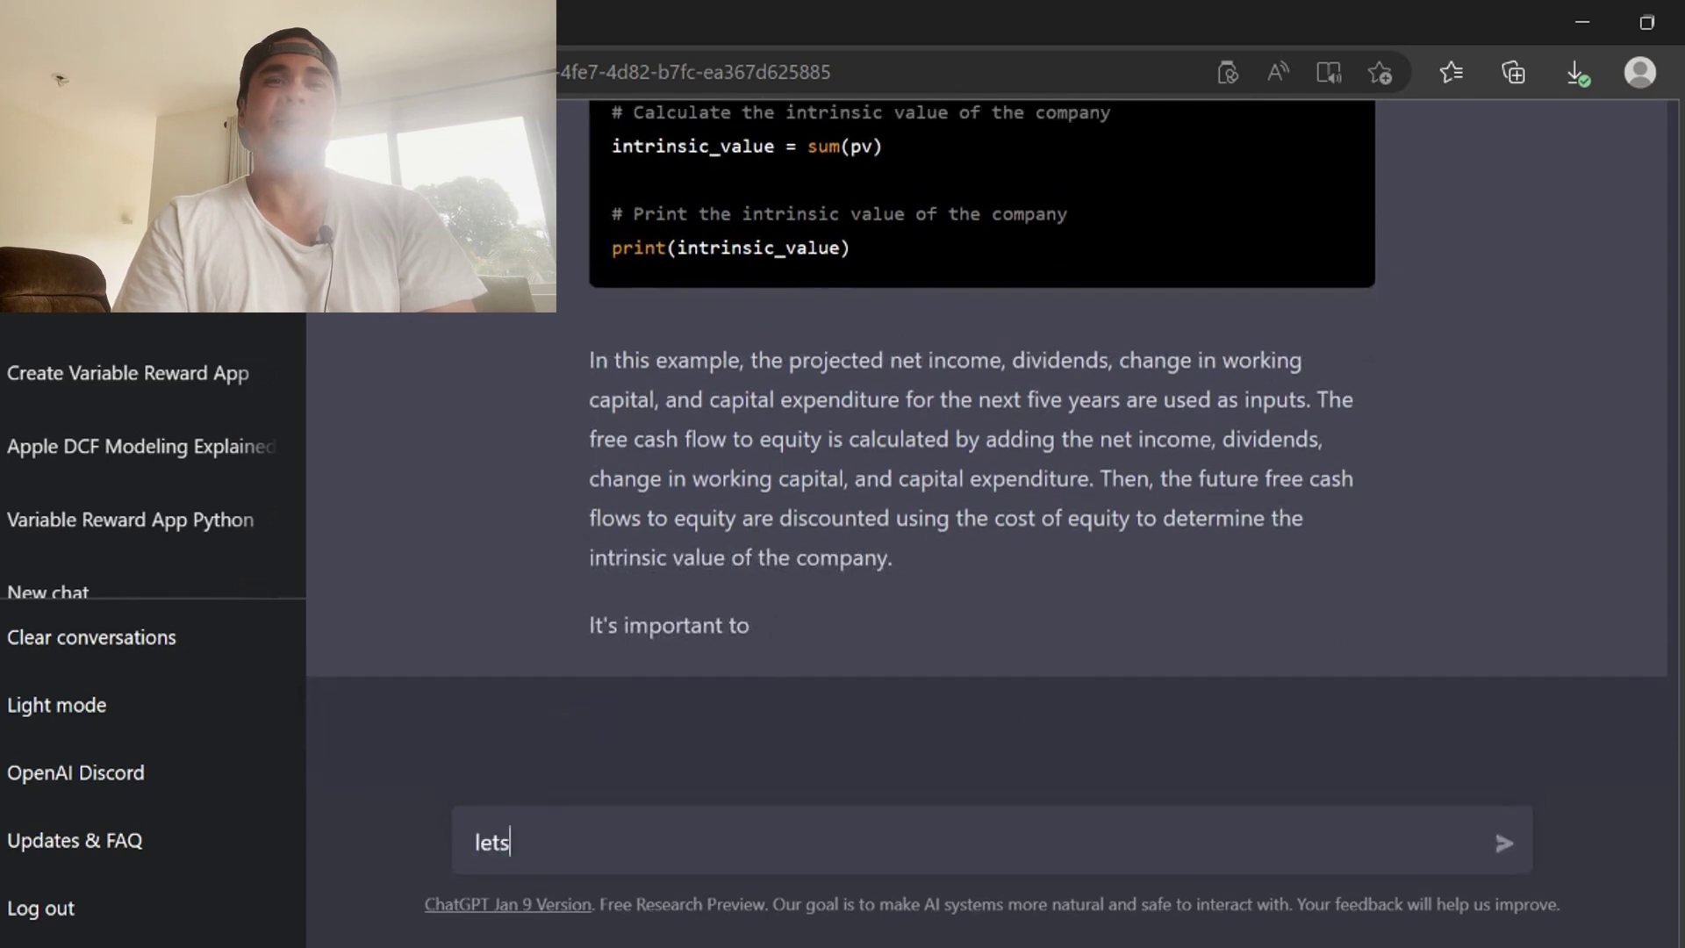
# - Ask 'what is the FCFF equation?'
pyautogui.write('th the')
pyautogui.hotkey('ctrl', 'BackSpace')
pyautogui.hotkey('ctrl', 'BackSpace')
pyautogui.hotkey('ctrl', 'BackSpace')
pyautogui.write('build a model')
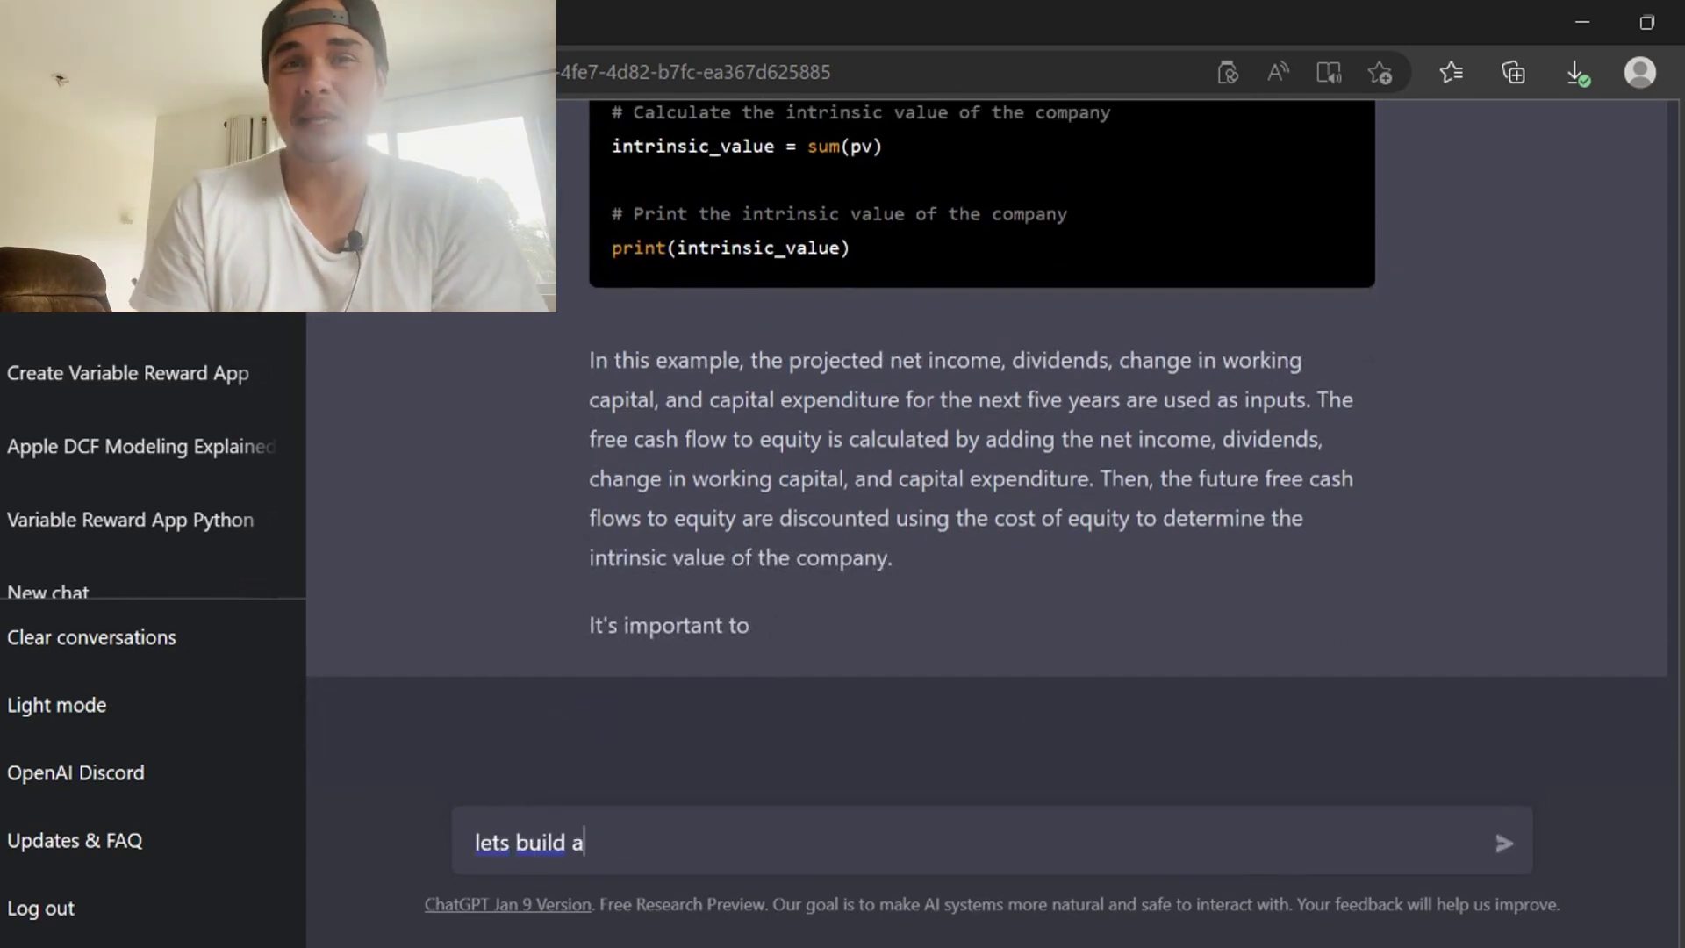
pyautogui.press('BackSpace')
pyautogui.press('BackSpace')
pyautogui.press('BackSpace')
pyautogui.press('BackSpace')
pyautogui.press('BackSpace')
pyautogui.write('free cashflow to the firm mod')
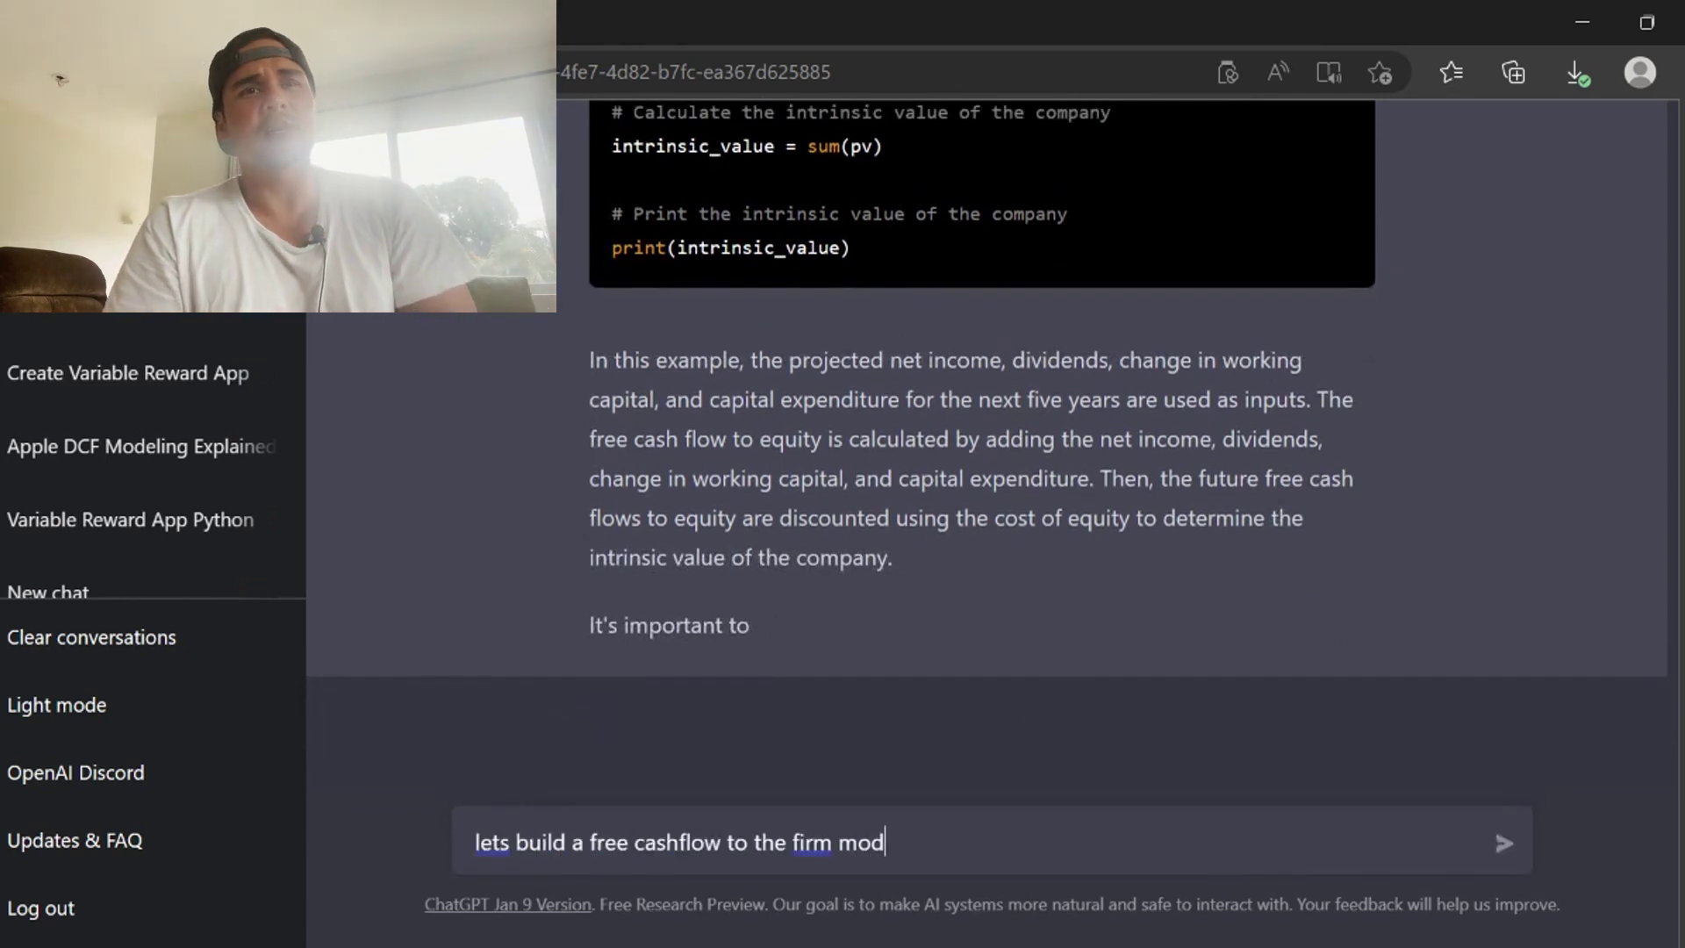
pyautogui.write('el starting')
pyautogui.hotkey('ctrl', 'BackSpace')
pyautogui.hotkey('ctrl', 'BackSpace')
pyautogui.hotkey('ctrl', 'BackSpace')
pyautogui.hotkey('ctrl', 'BackSpace')
pyautogui.hotkey('ctrl', 'BackSpace')
pyautogui.hotkey('ctrl', 'BackSpace')
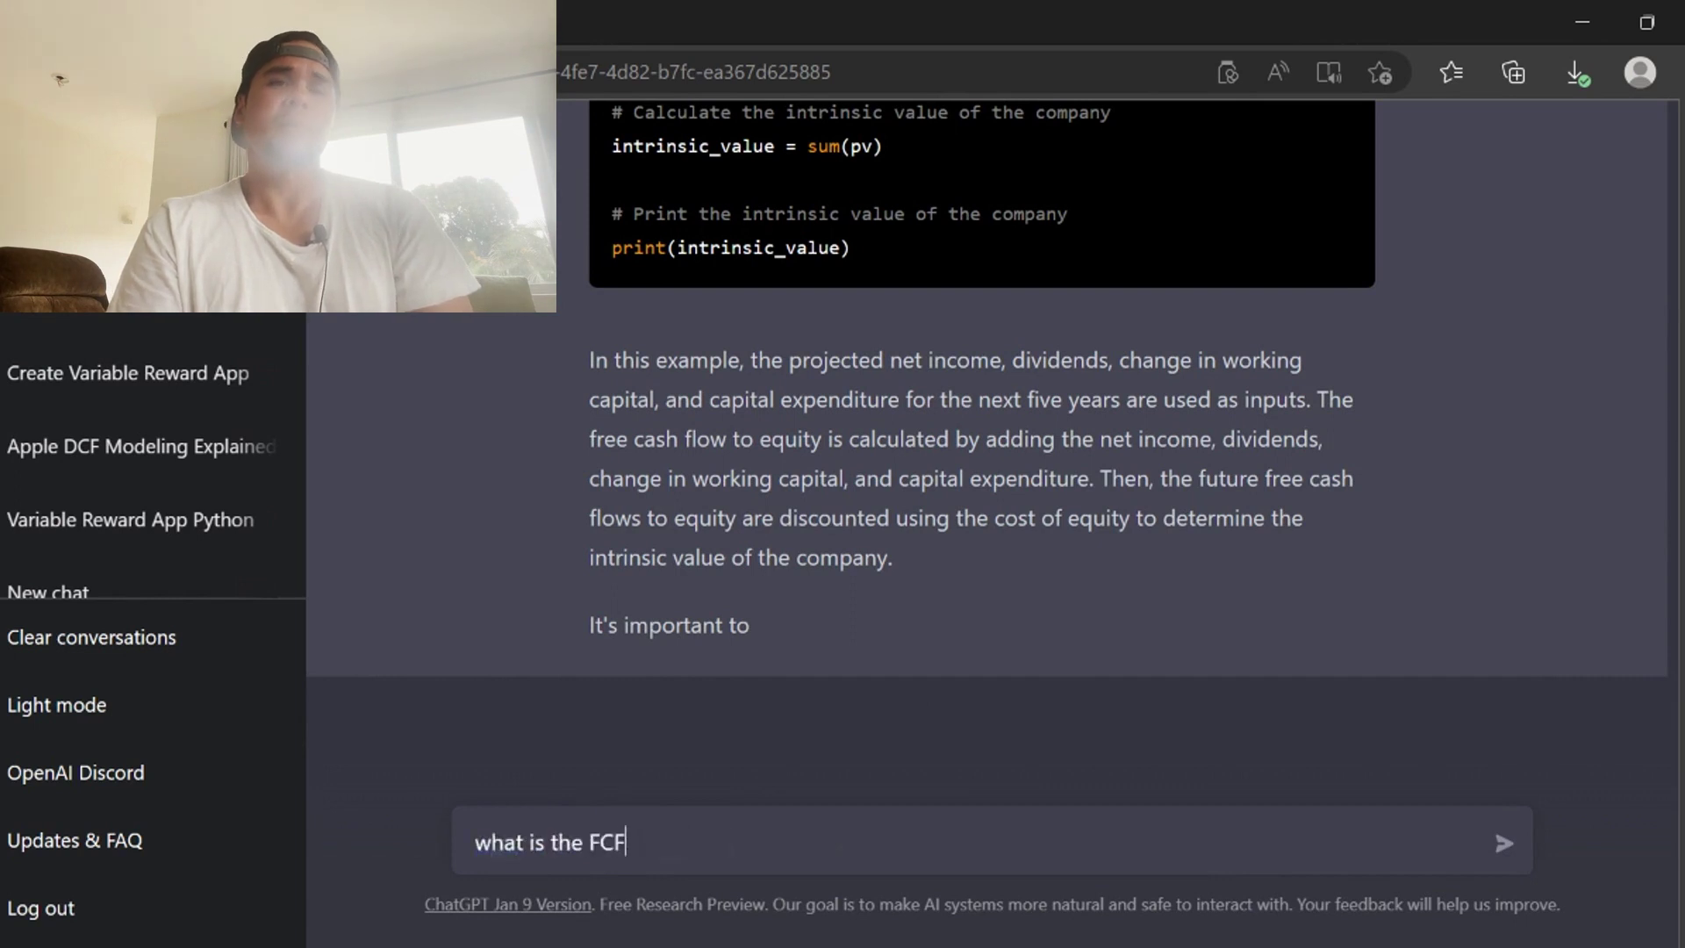
pyautogui.write('?')
pyautogui.press('Return')
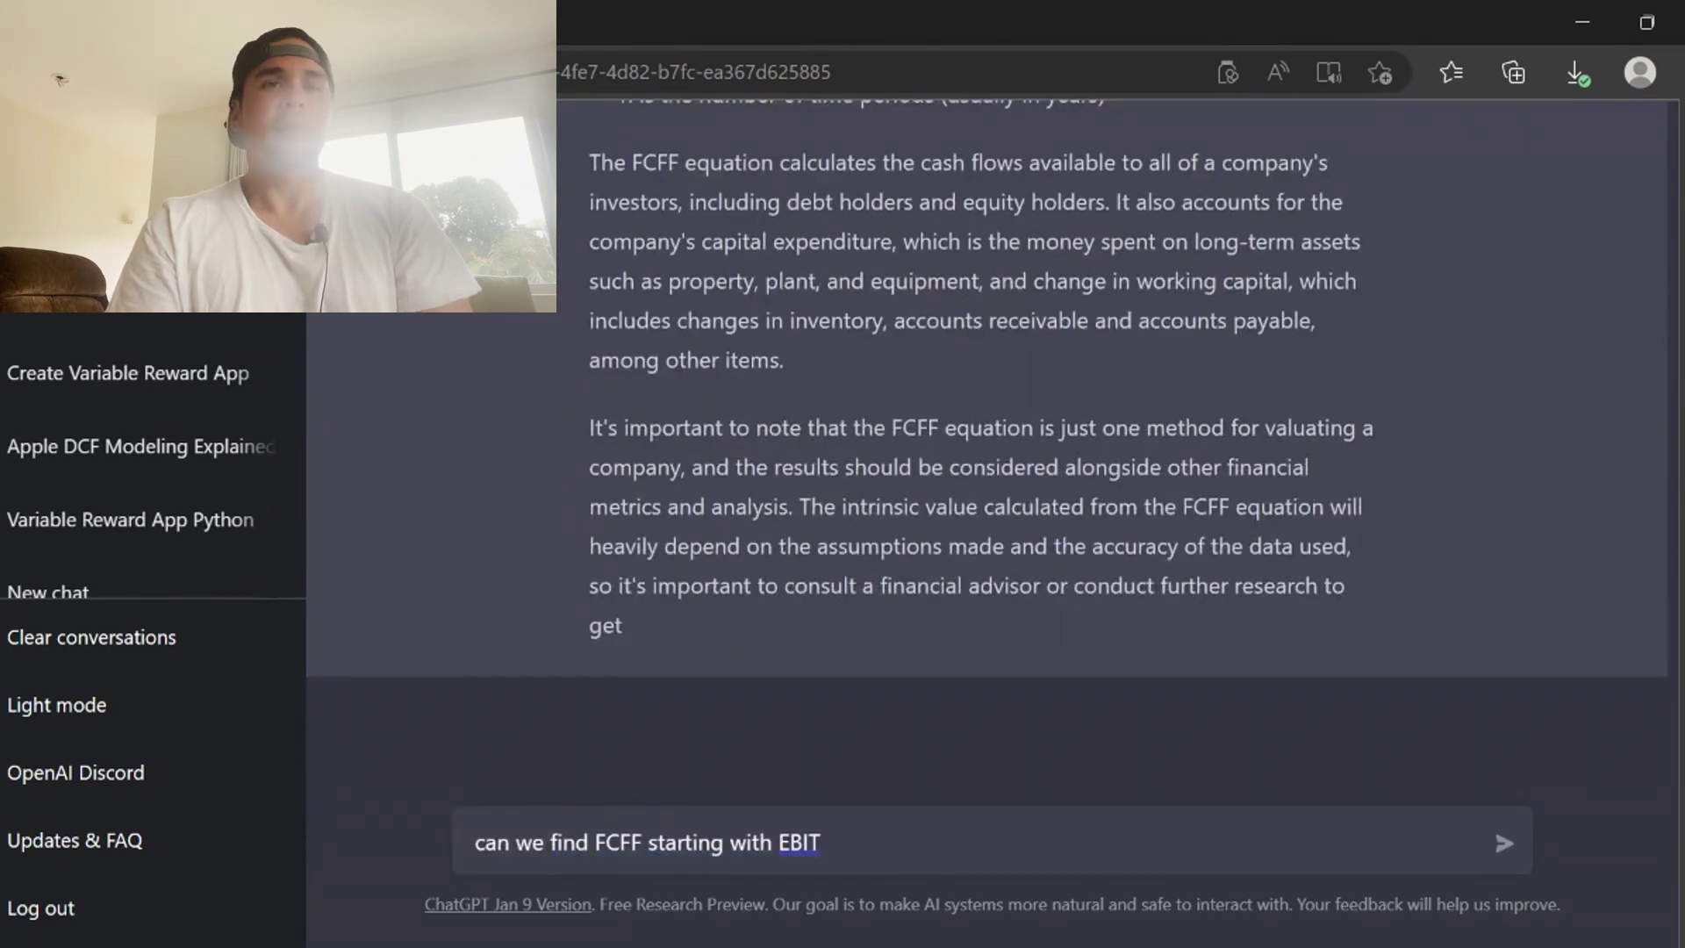
# - Ask how to find FCFF starting from EBIT, then stop the reply mid-generation
pyautogui.press('Return')
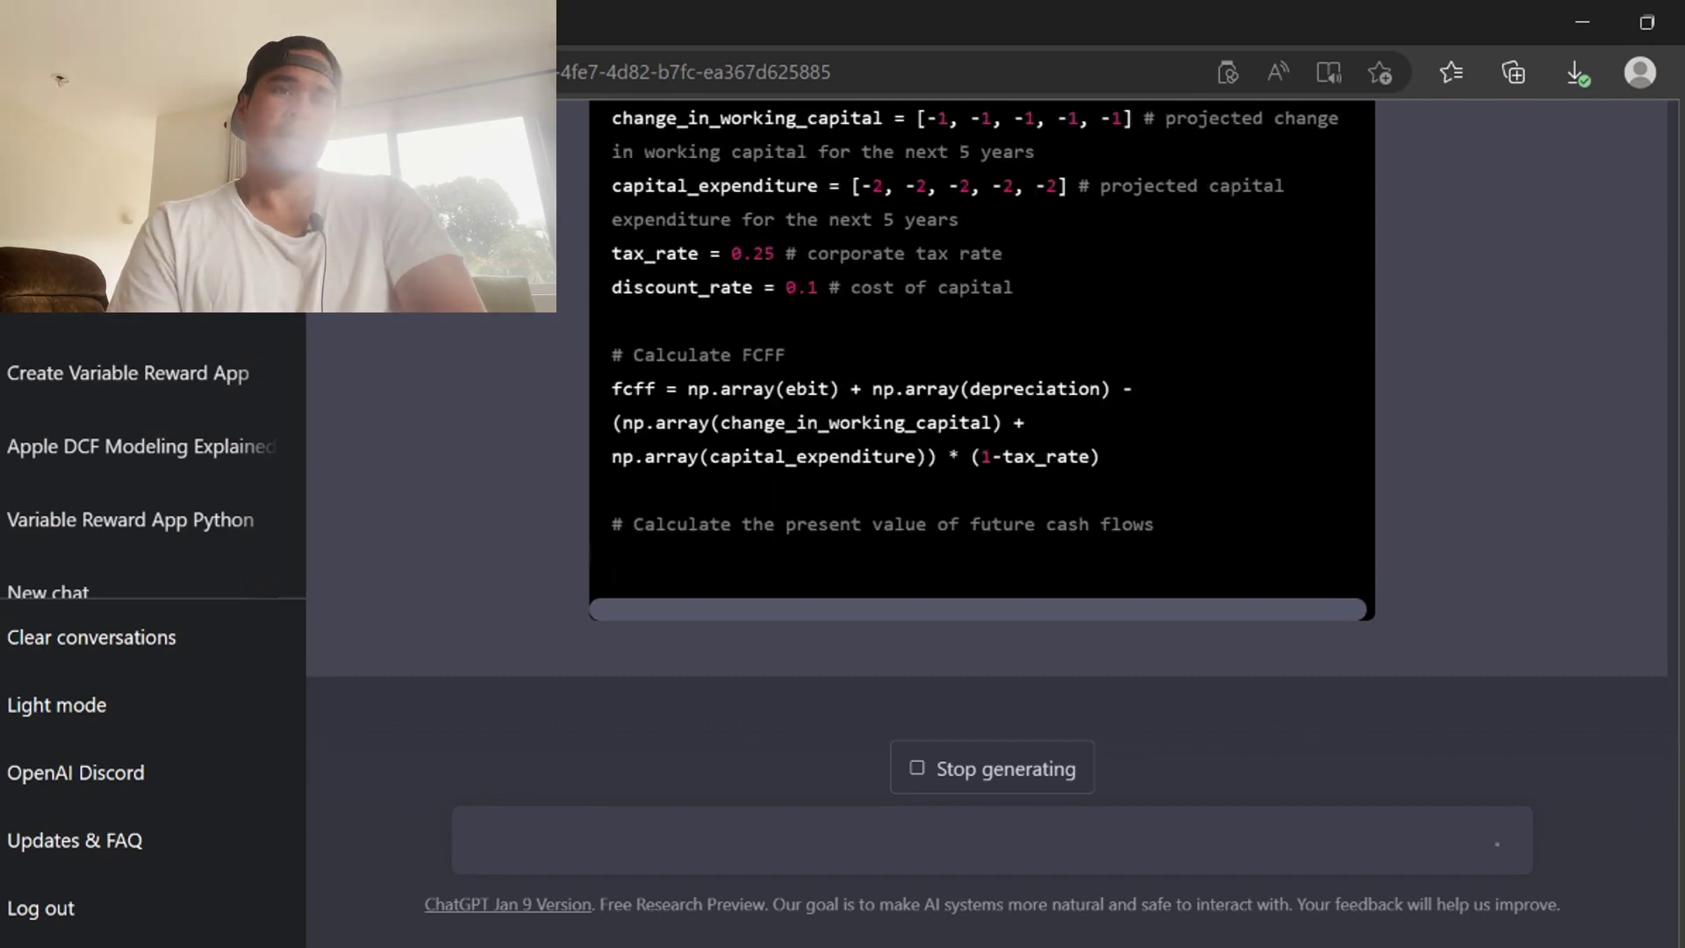
pyautogui.click(976, 777)
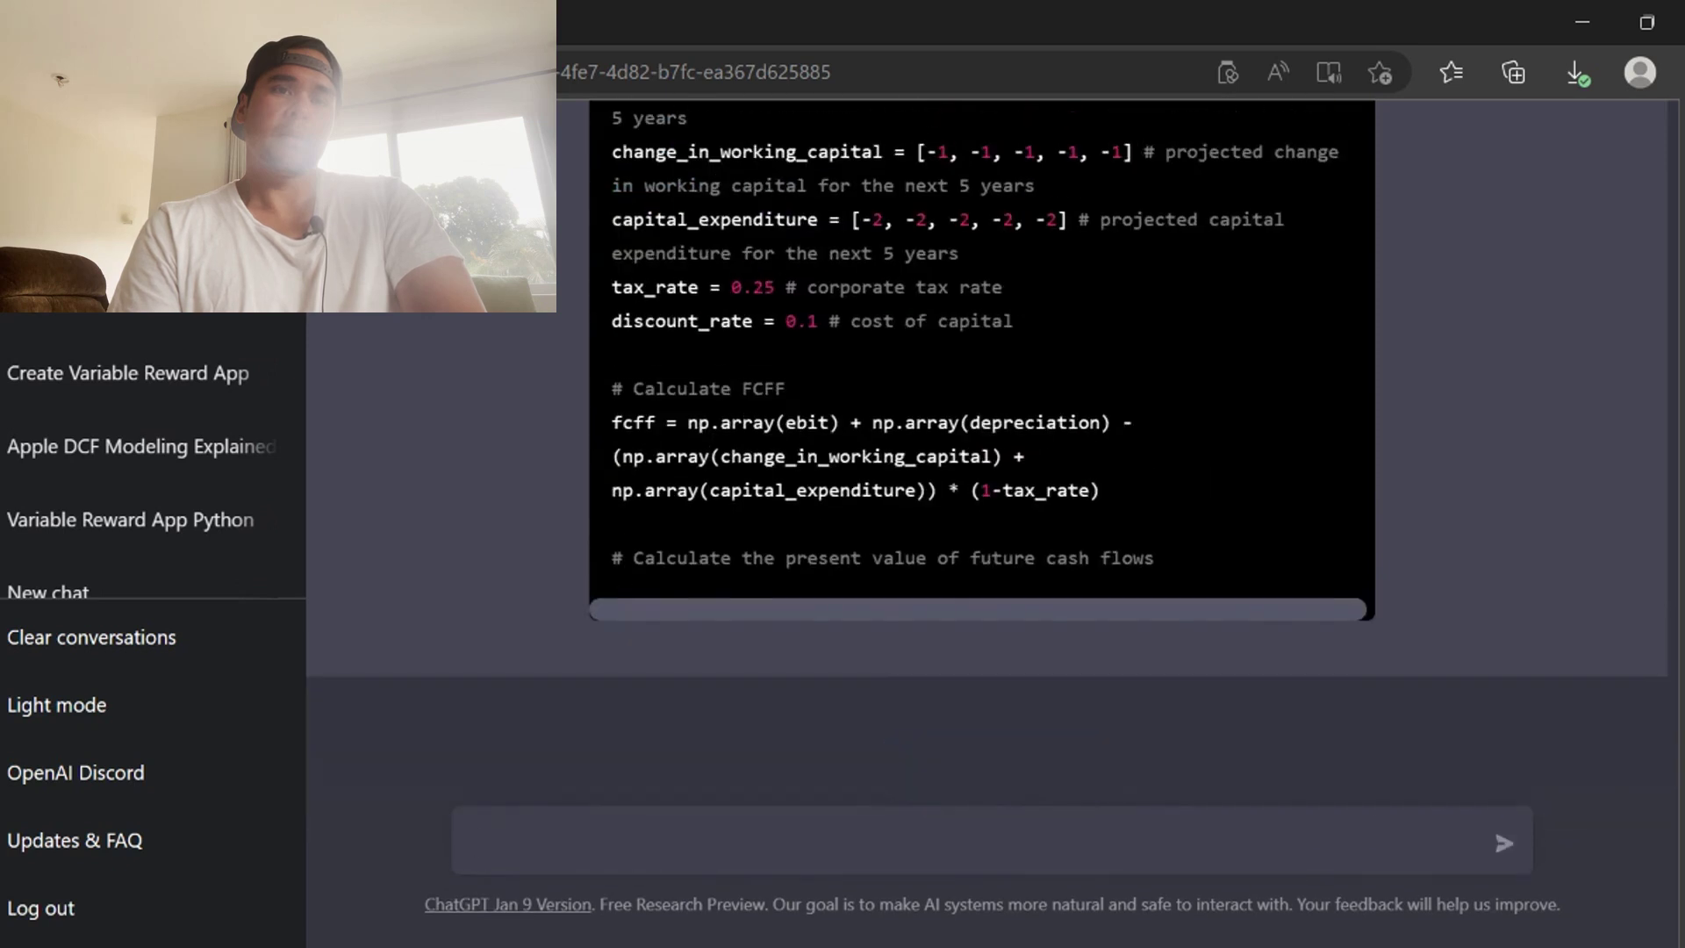
# - Ask about starting with EBITDA, then reload after the error and regenerate the EBIT-based answer
pyautogui.write('bitda?')
pyautogui.press('Return')
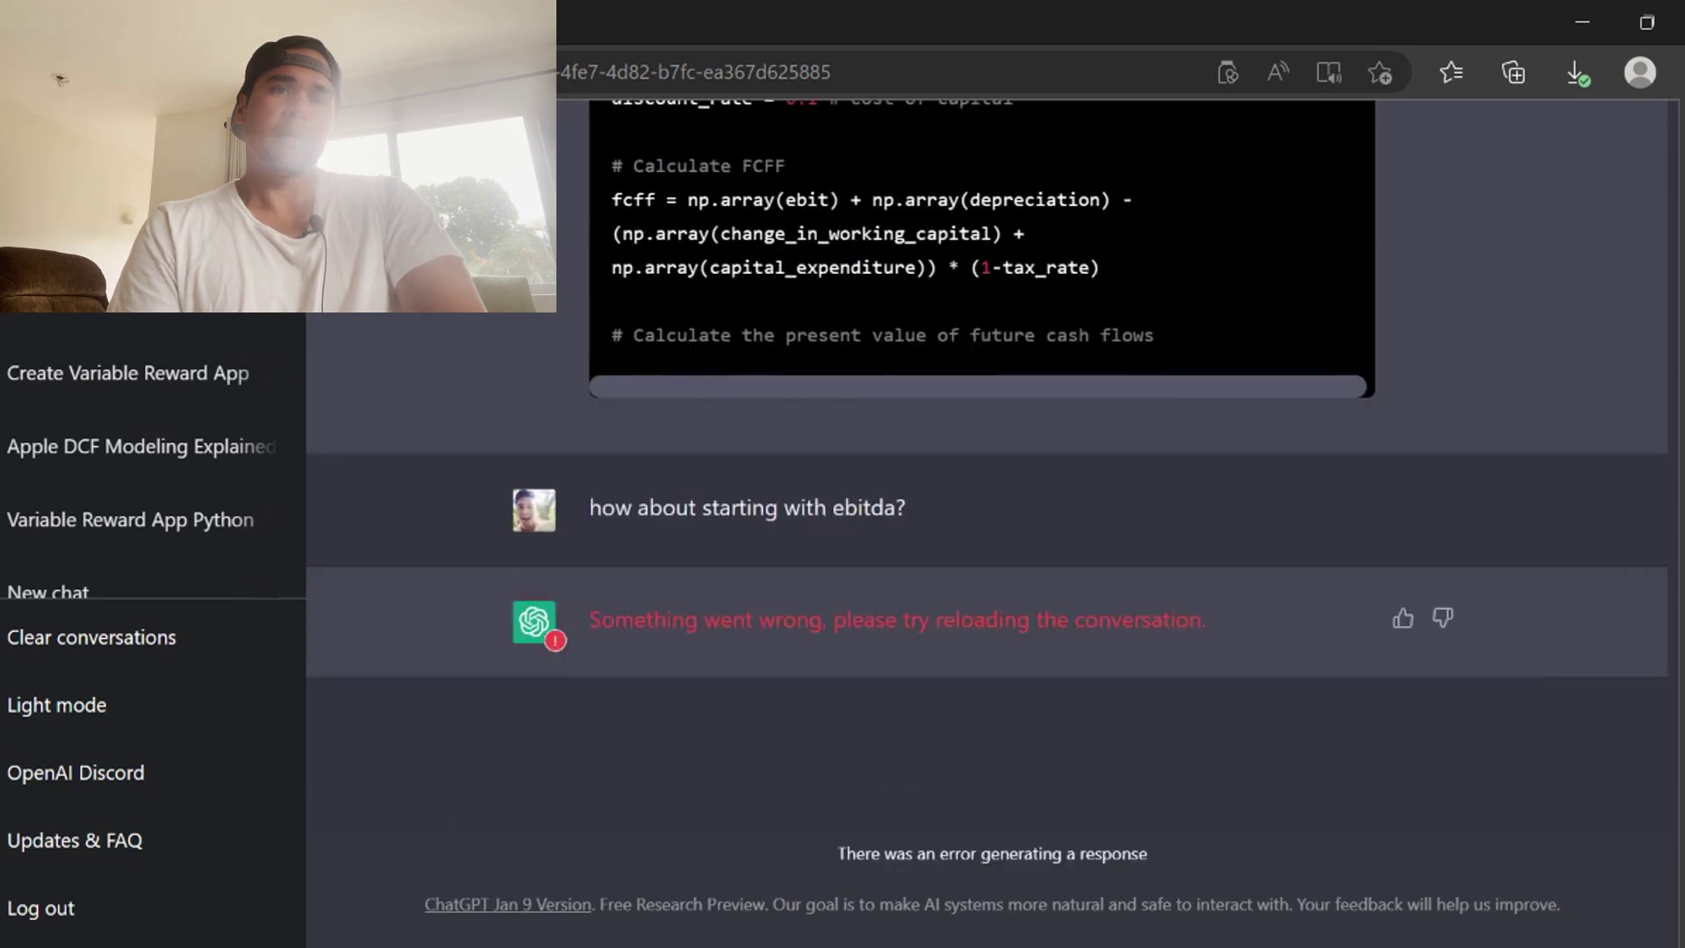
pyautogui.press('F5')
pyautogui.scroll(-15, 833, 447)
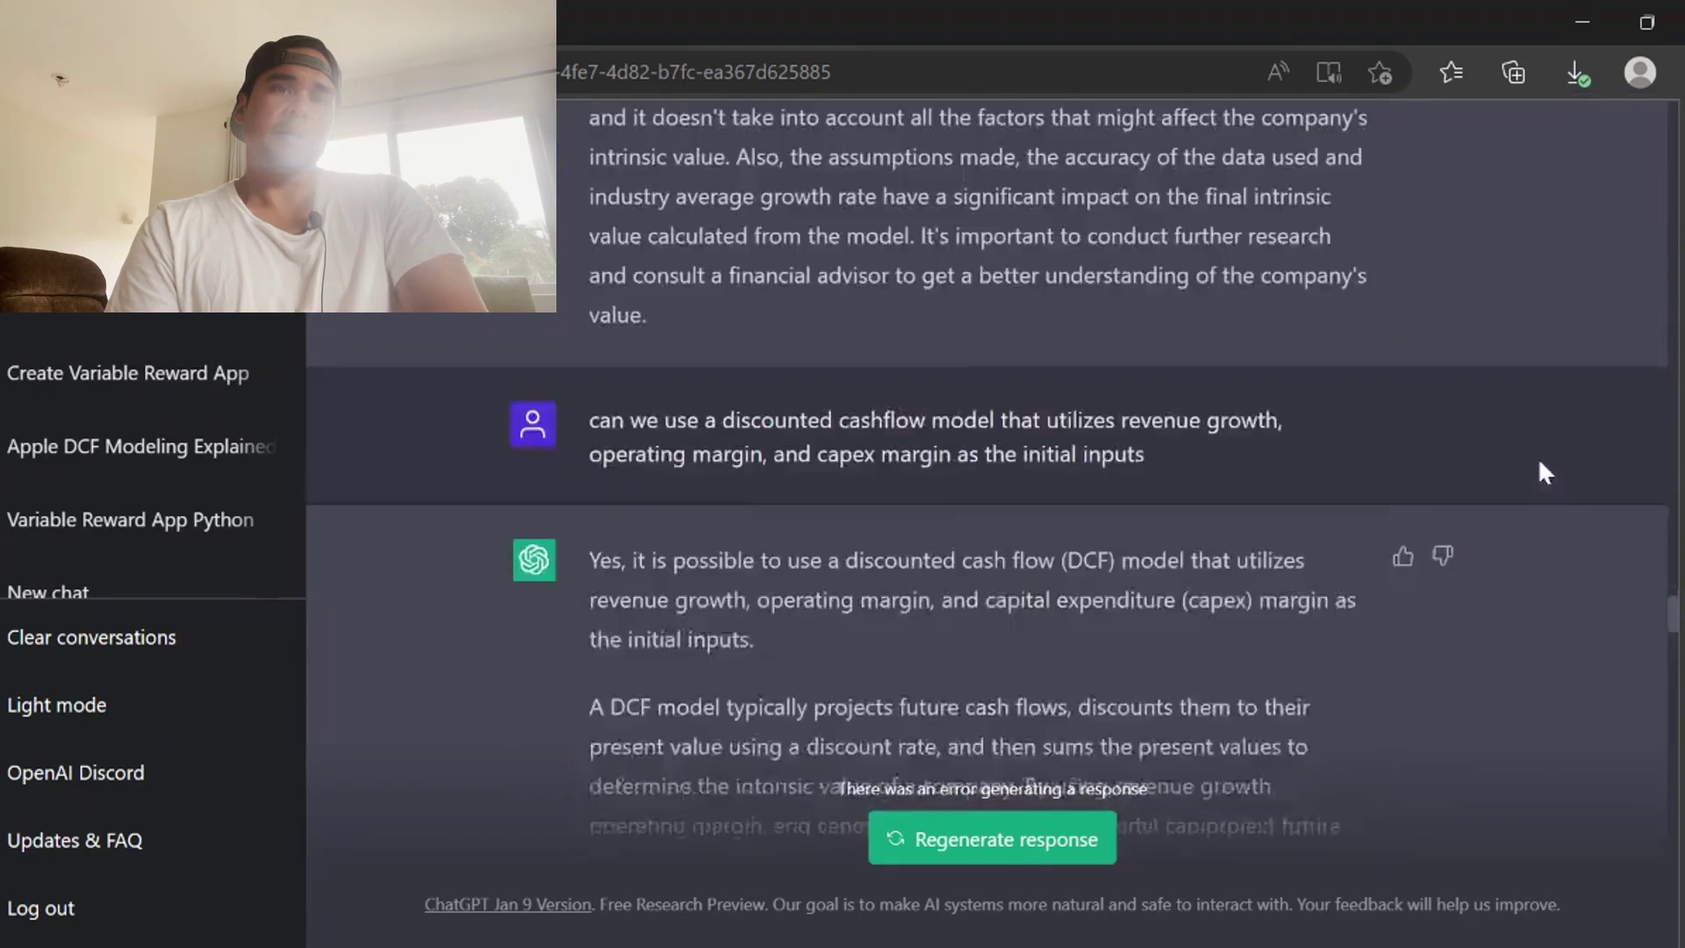
pyautogui.scroll(-10, 1545, 472)
pyautogui.click(928, 834)
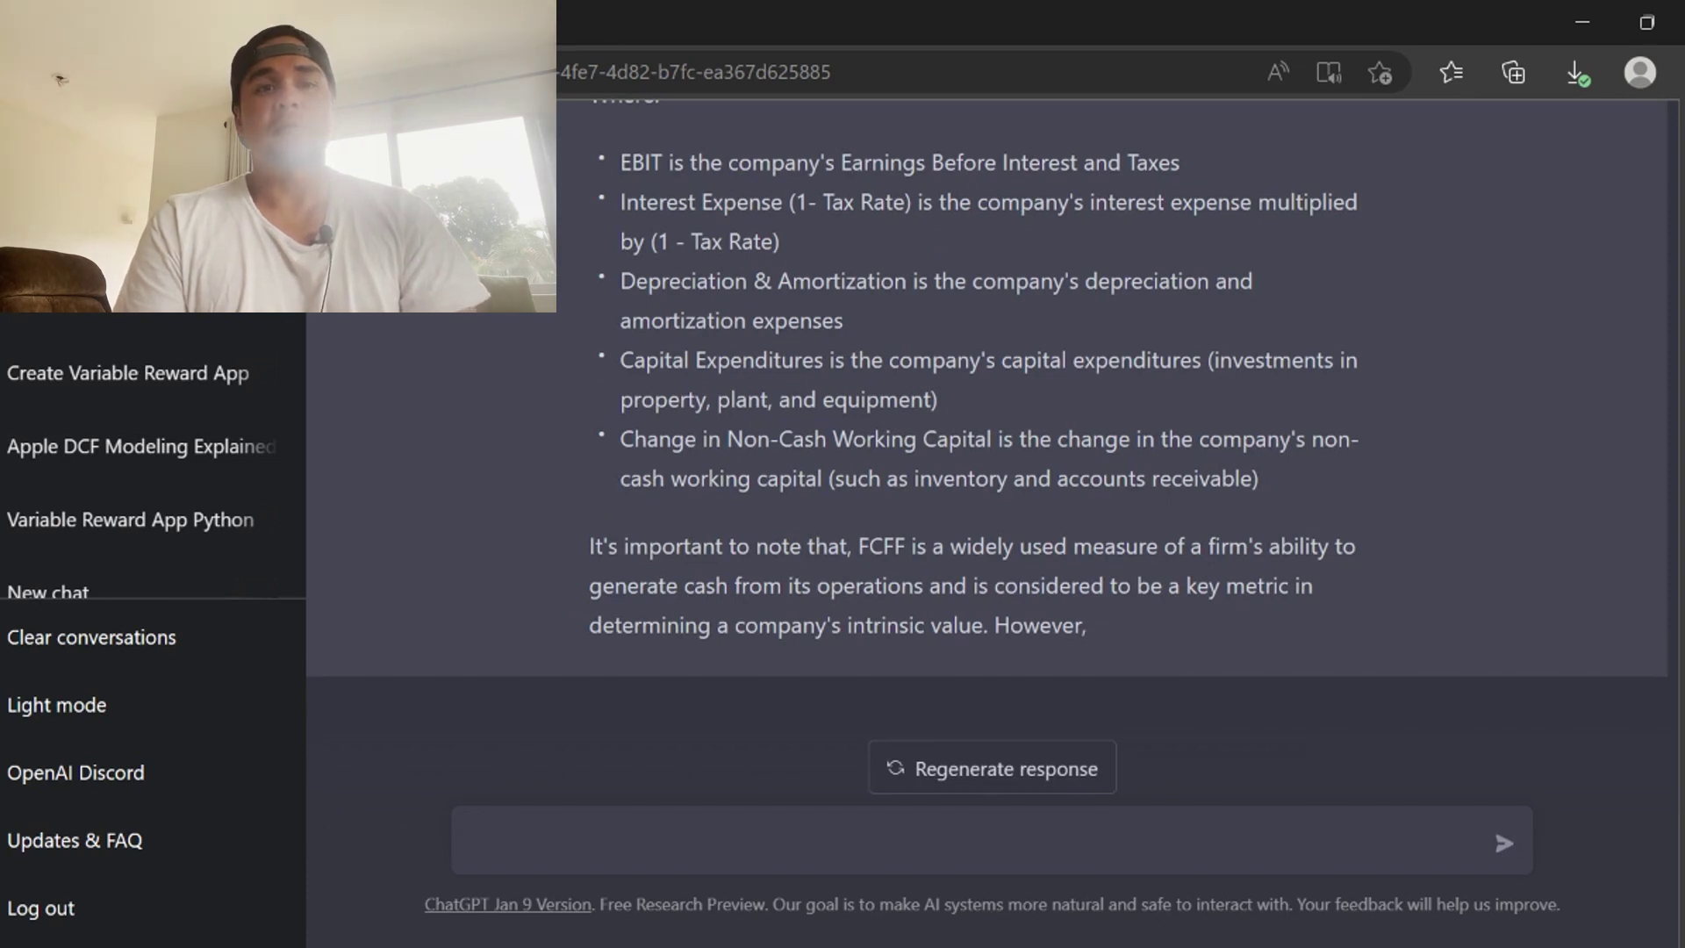
# - Ask 'can we forecast FCFF starting with revenue growth'
pyautogui.write('can we')
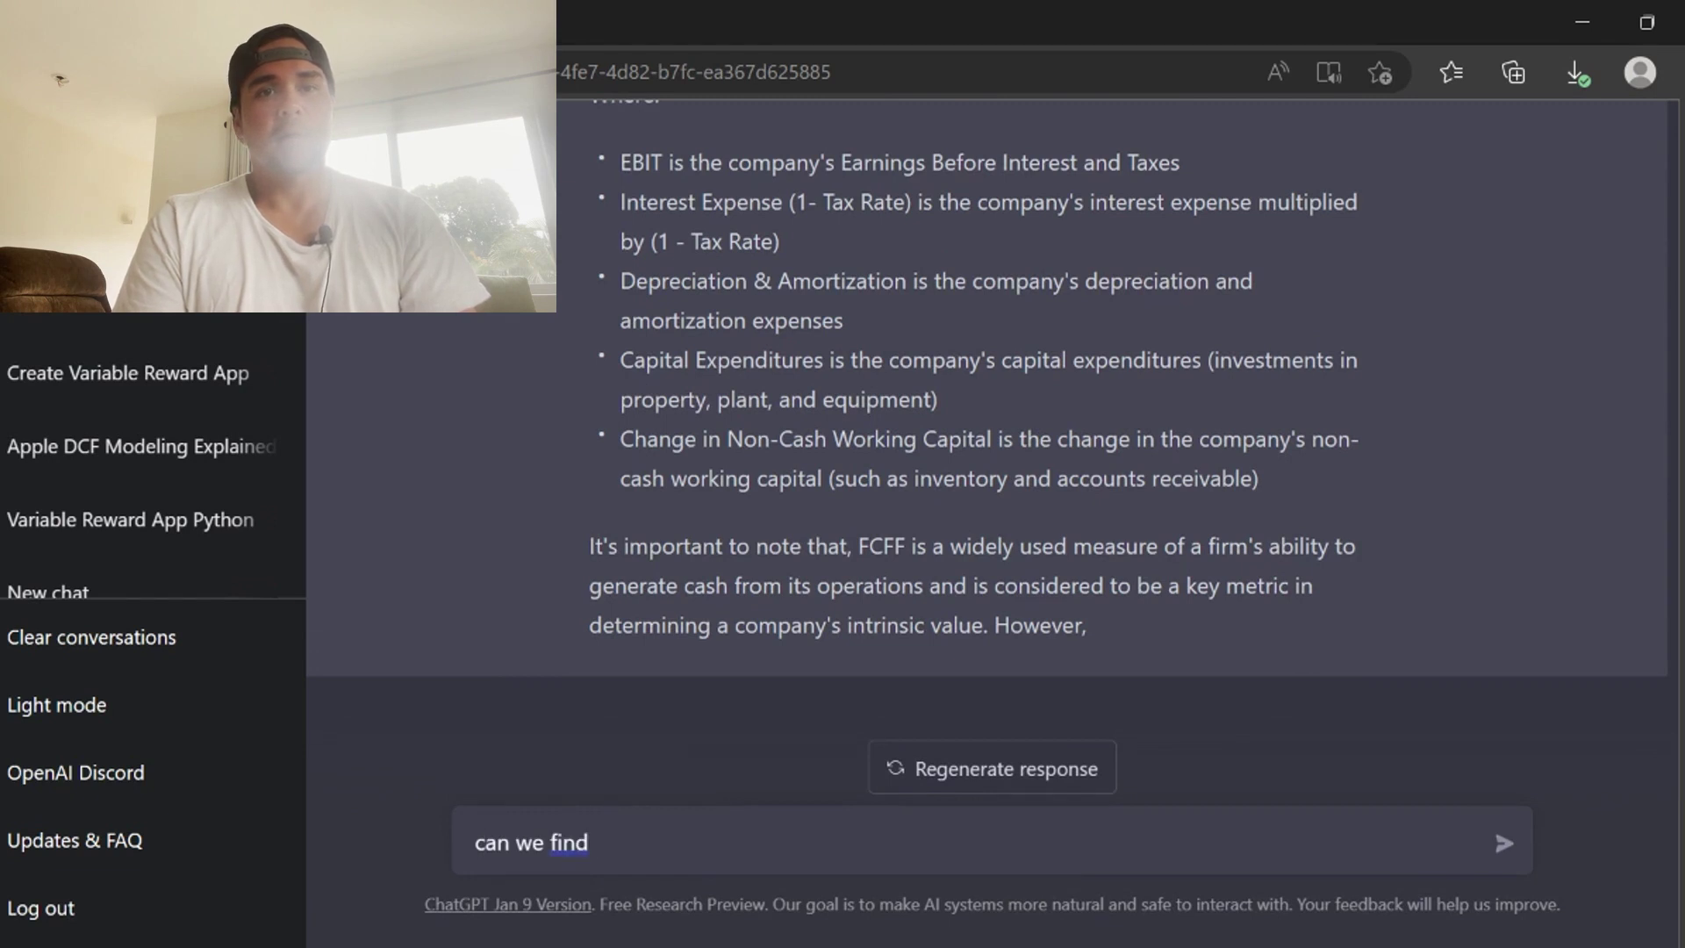
pyautogui.write('forecast FCFF starting with re')
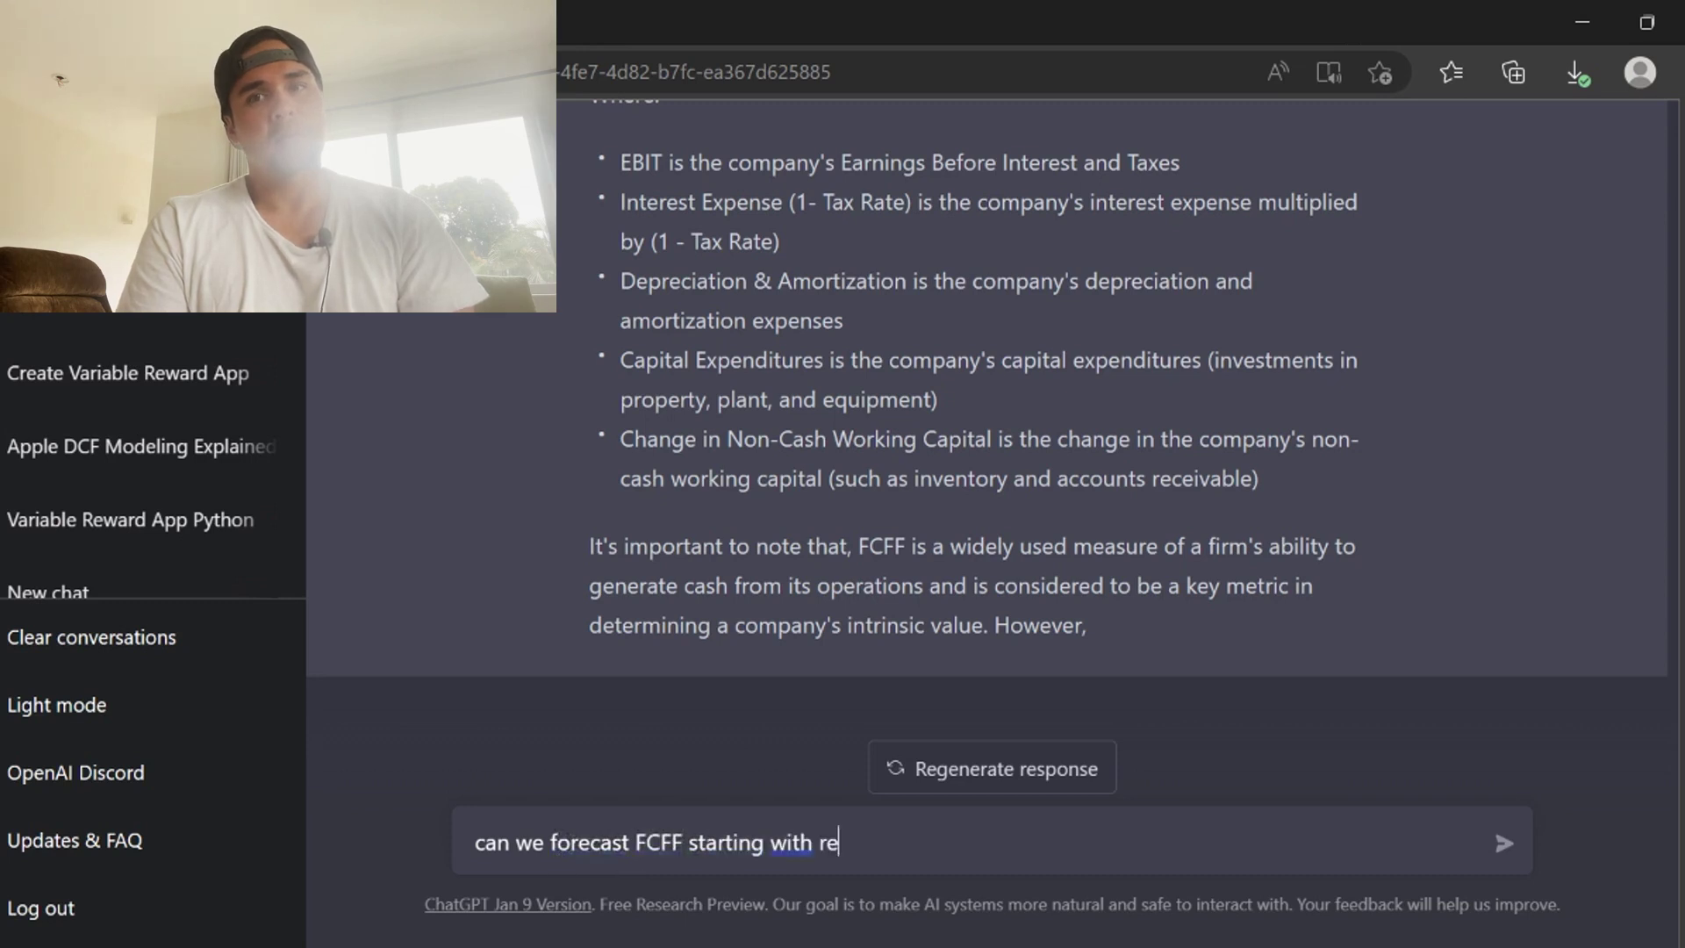
pyautogui.write('venue growth')
pyautogui.press('Return')
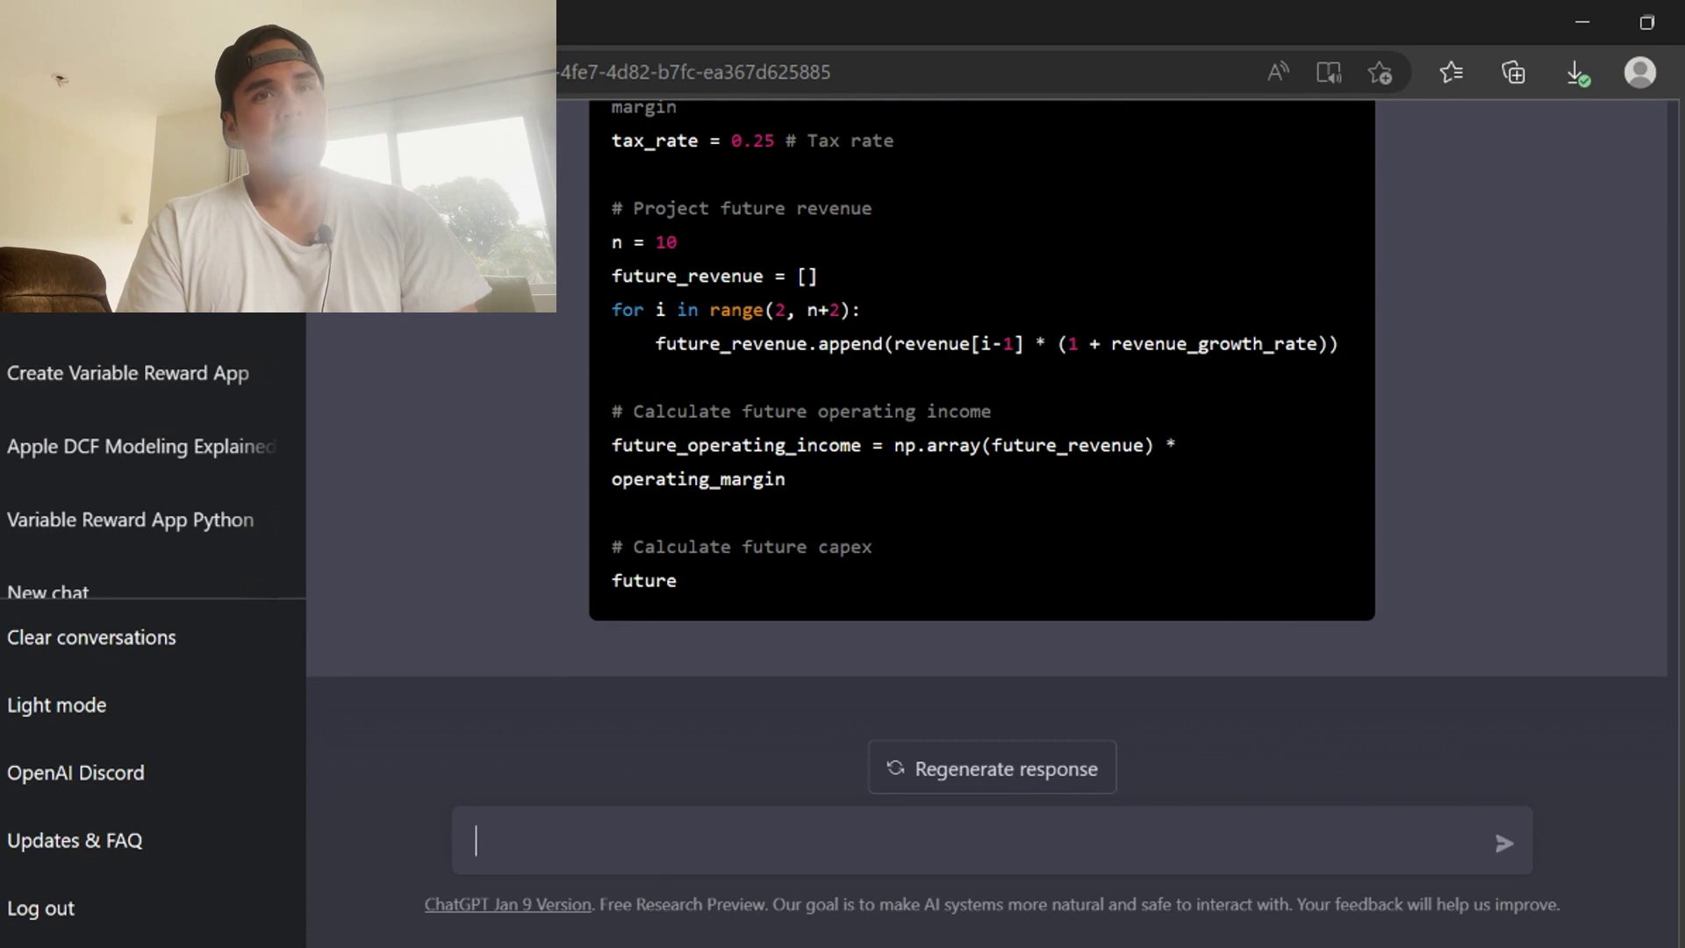
pyautogui.scroll(3, 785, 496)
pyautogui.scroll(-3, 785, 497)
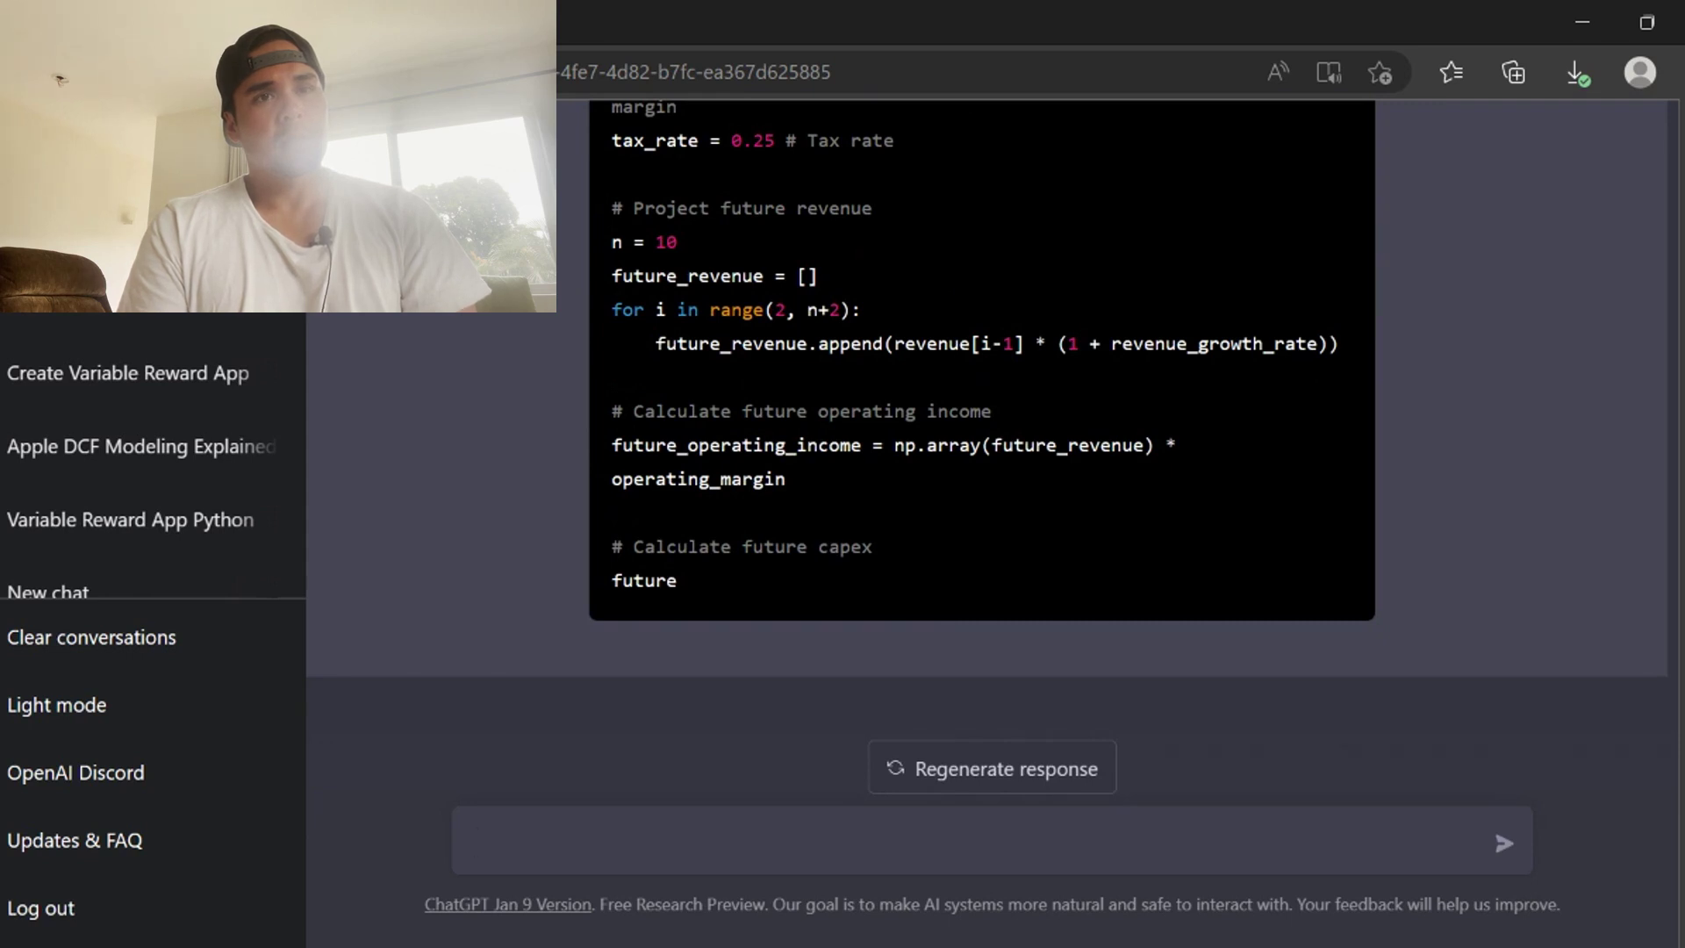
pyautogui.write('k you')
pyautogui.press('Return')
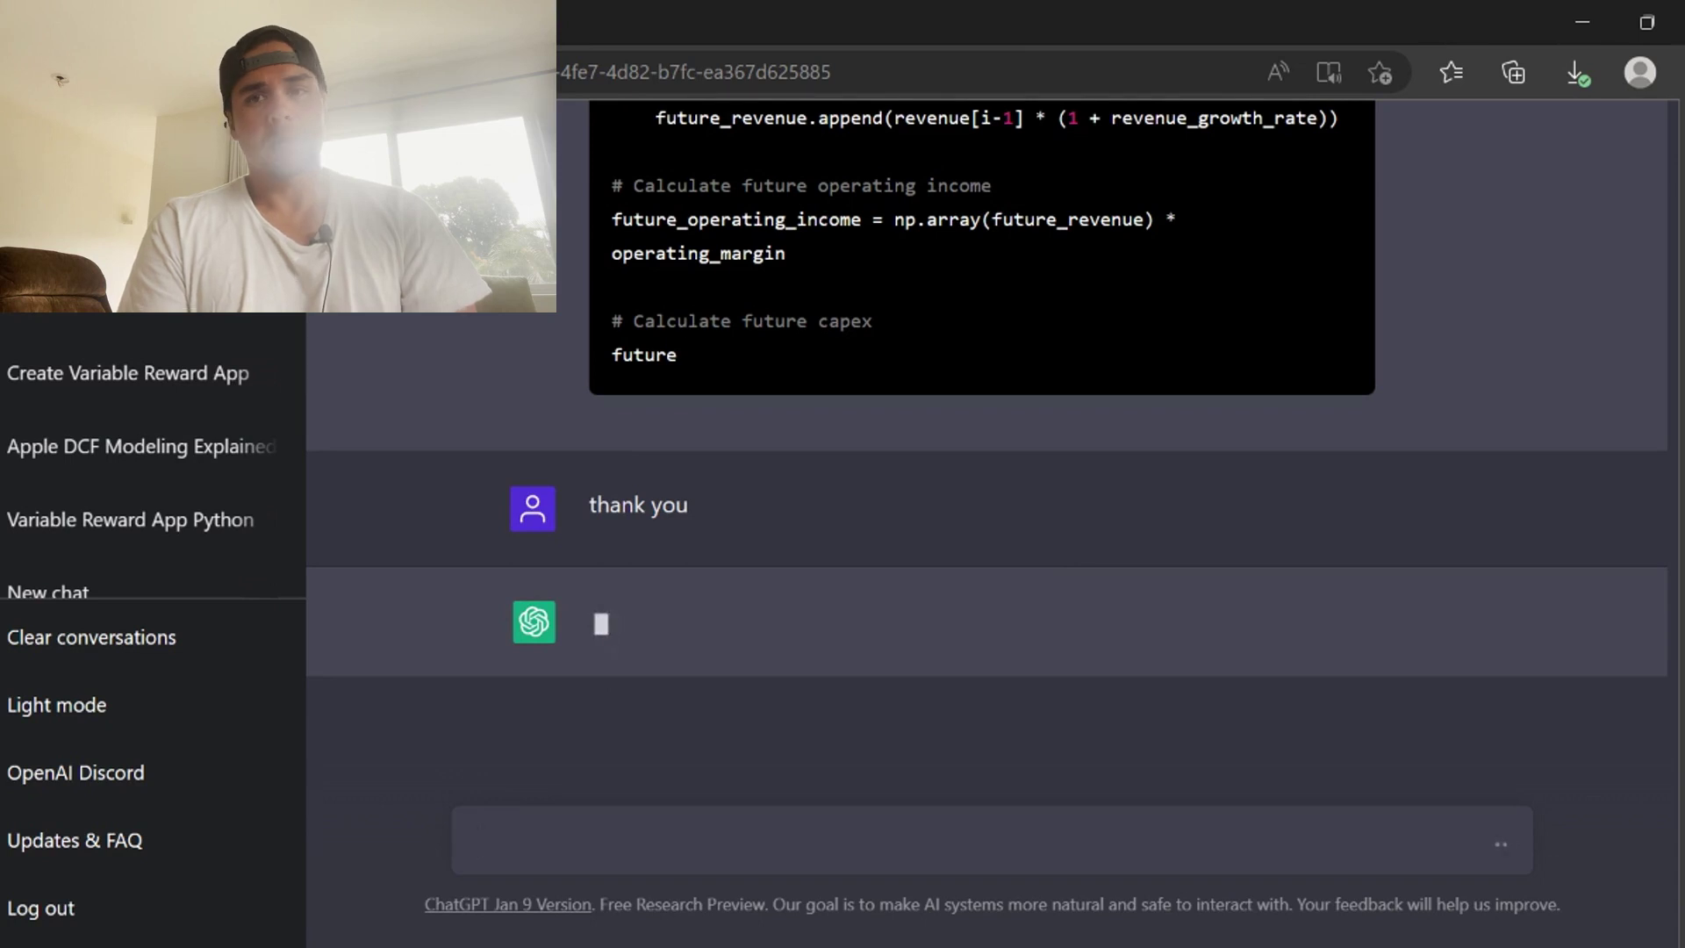
pyautogui.write('lets create')
pyautogui.press('Return')
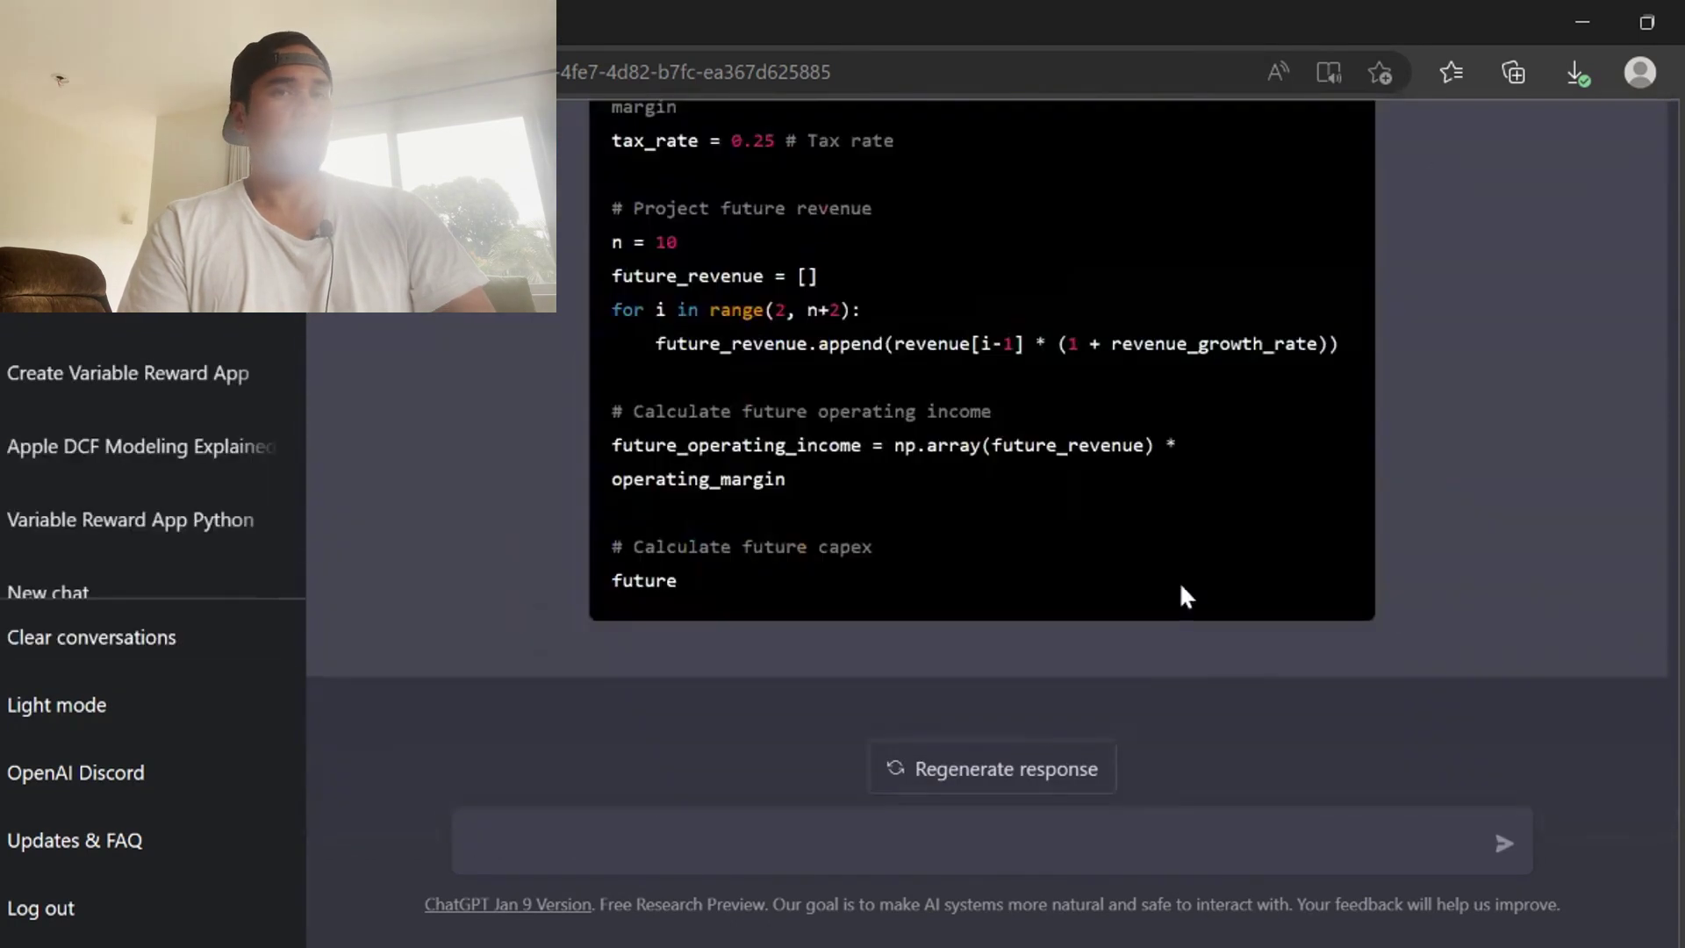
pyautogui.write('lets create')
pyautogui.scroll(15, 911, 420)
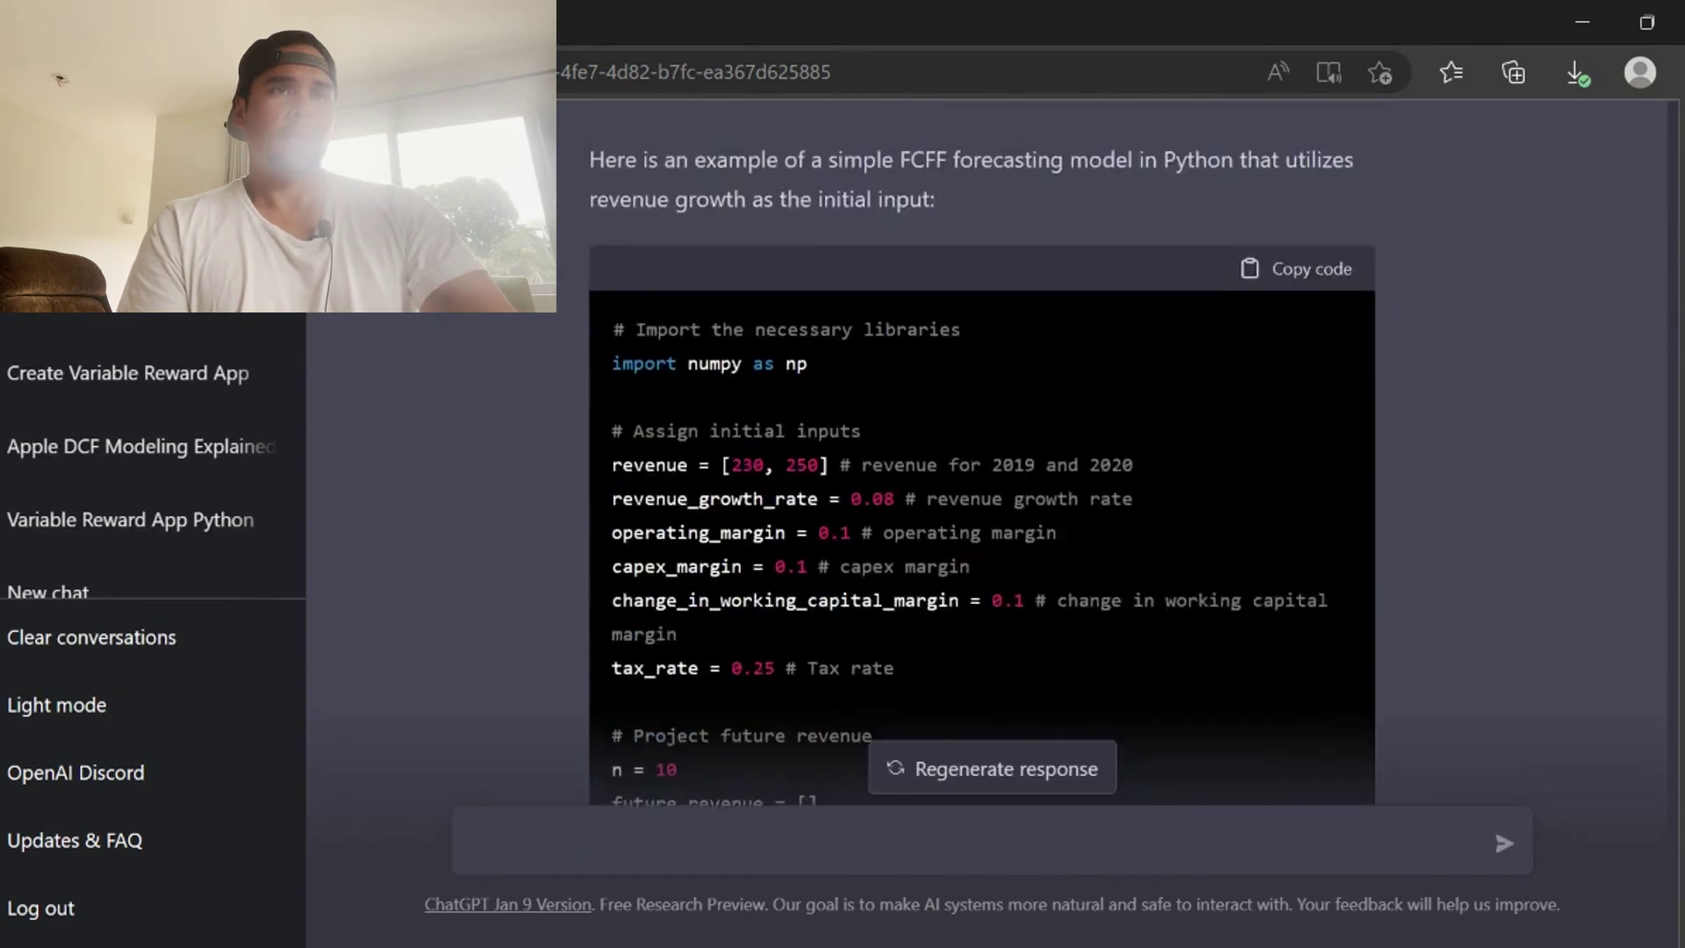
pyautogui.scroll(-4, 911, 421)
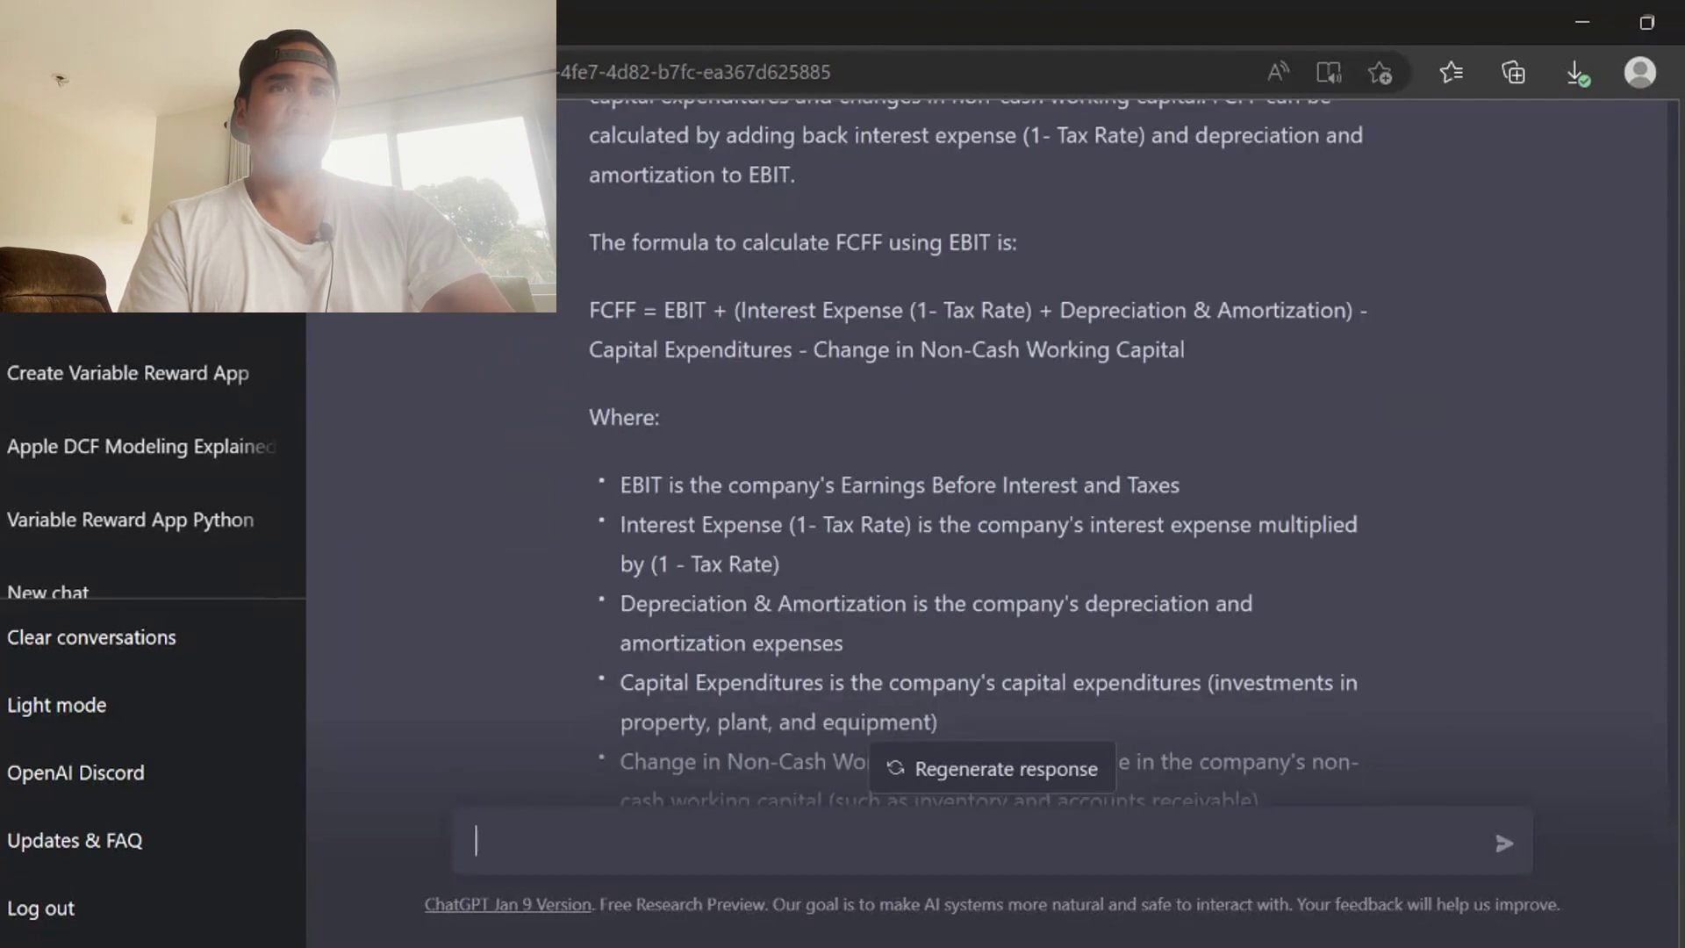
pyautogui.scroll(-2, 974, 439)
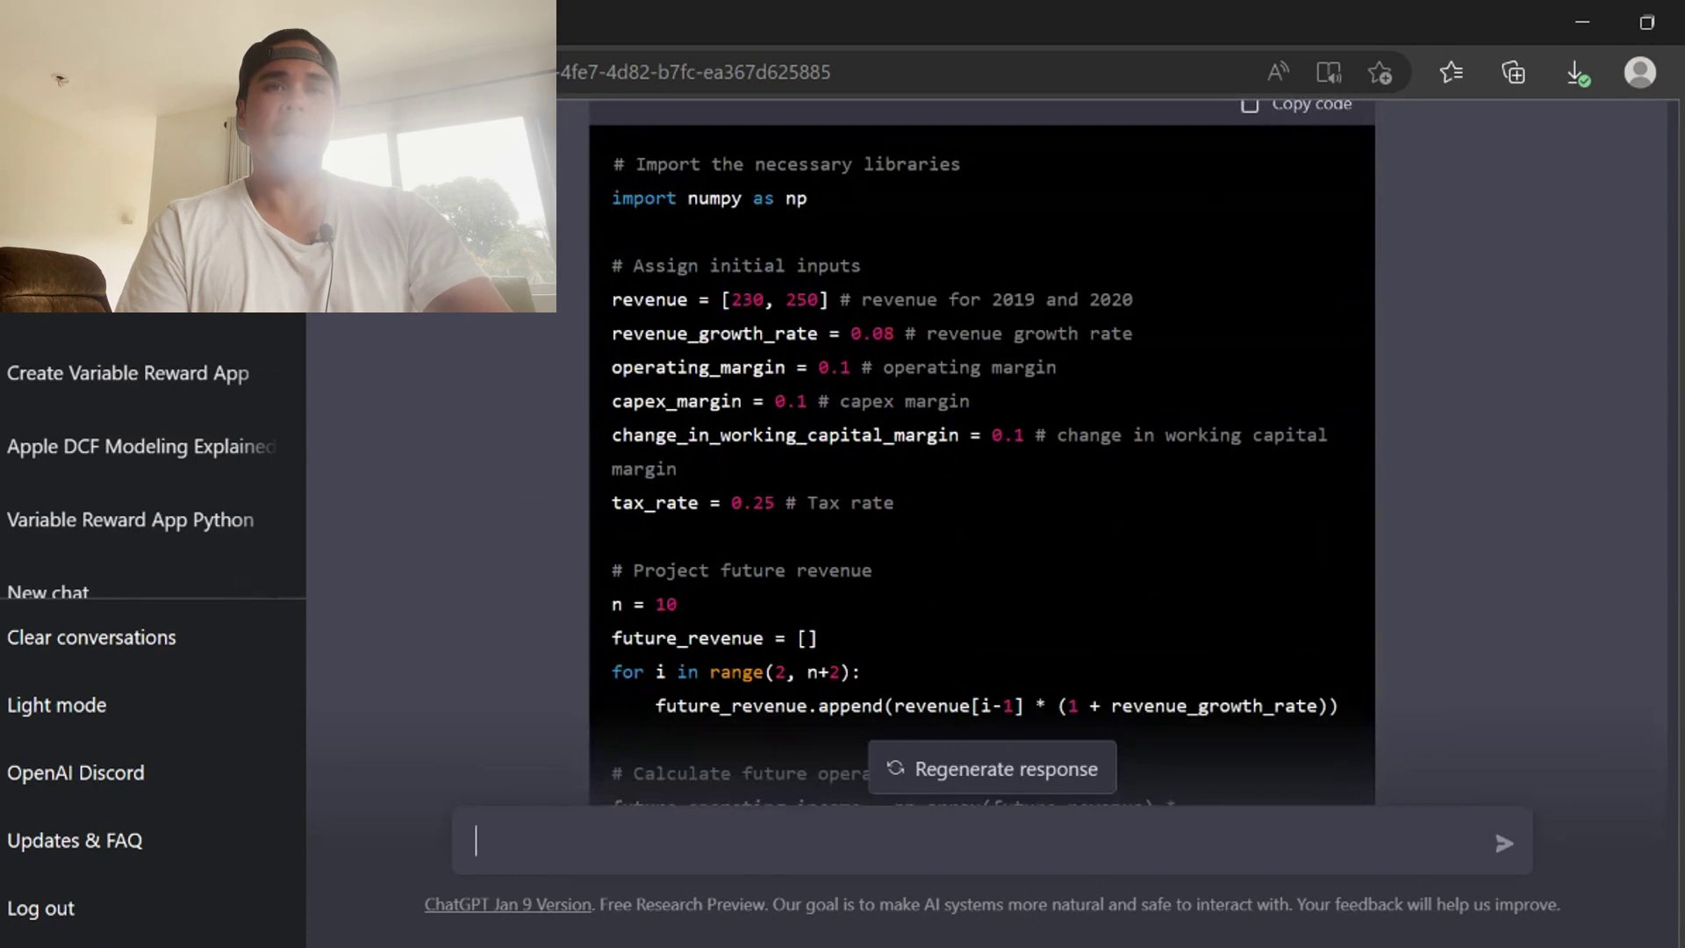
pyautogui.scroll(-1, 980, 453)
# - Request an FCFF model projecting sales growth with EBIT margin, tax rate, and incremental fixed and working capital
pyautogui.write('FCFF')
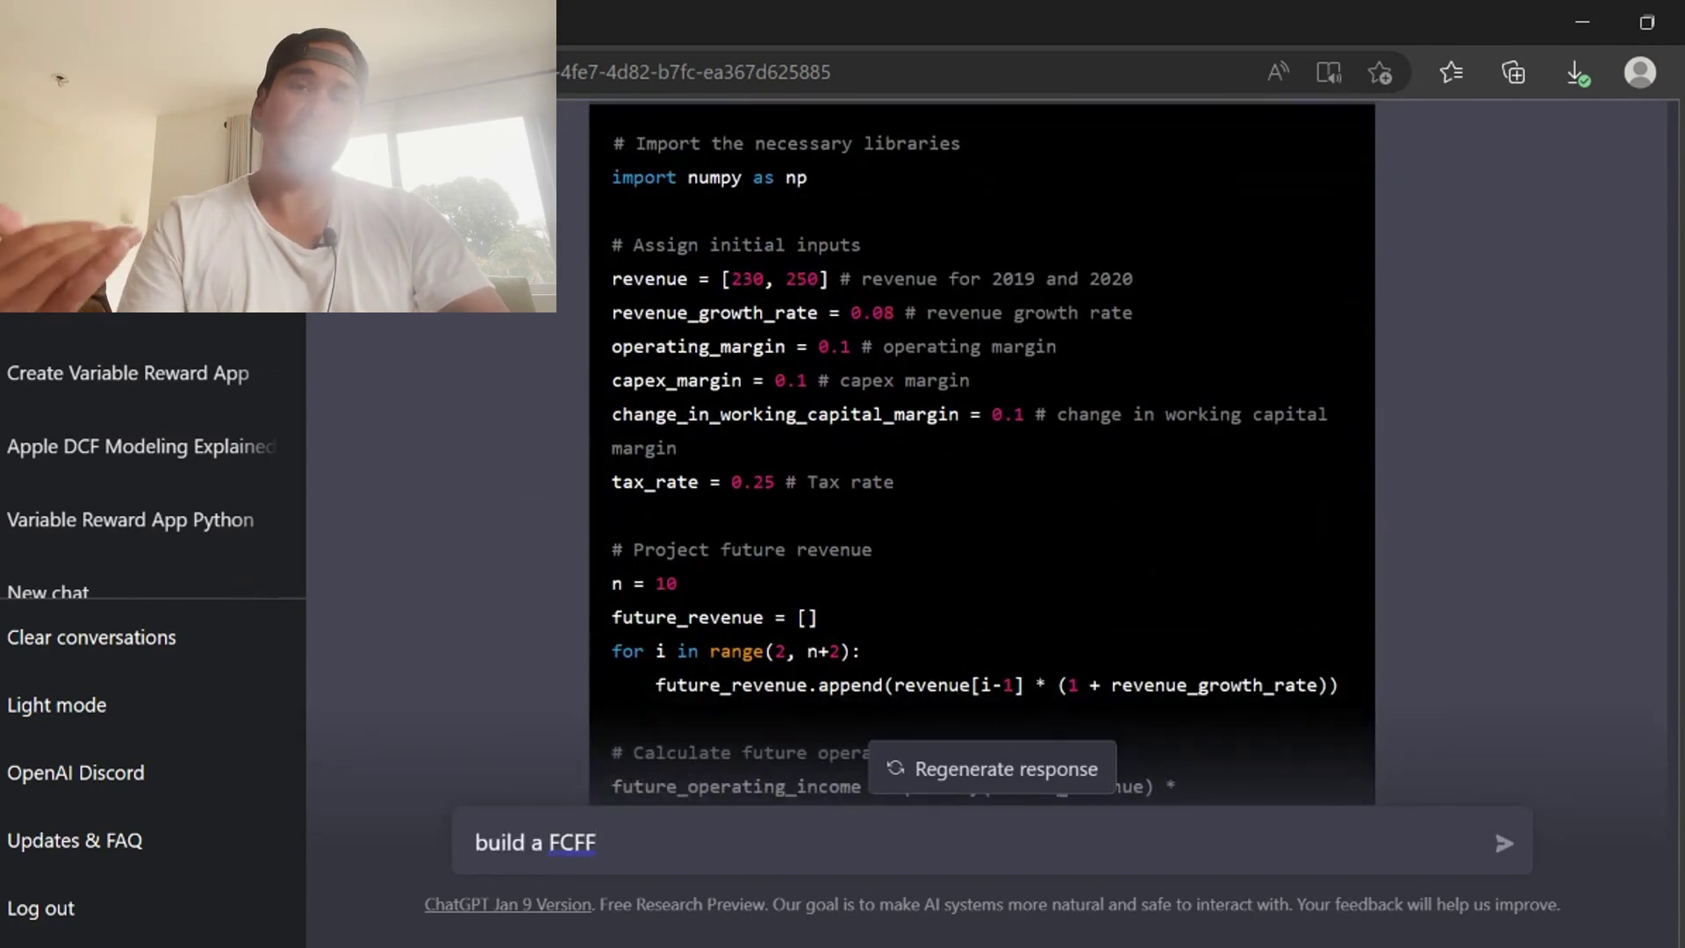
pyautogui.write(' model that ')
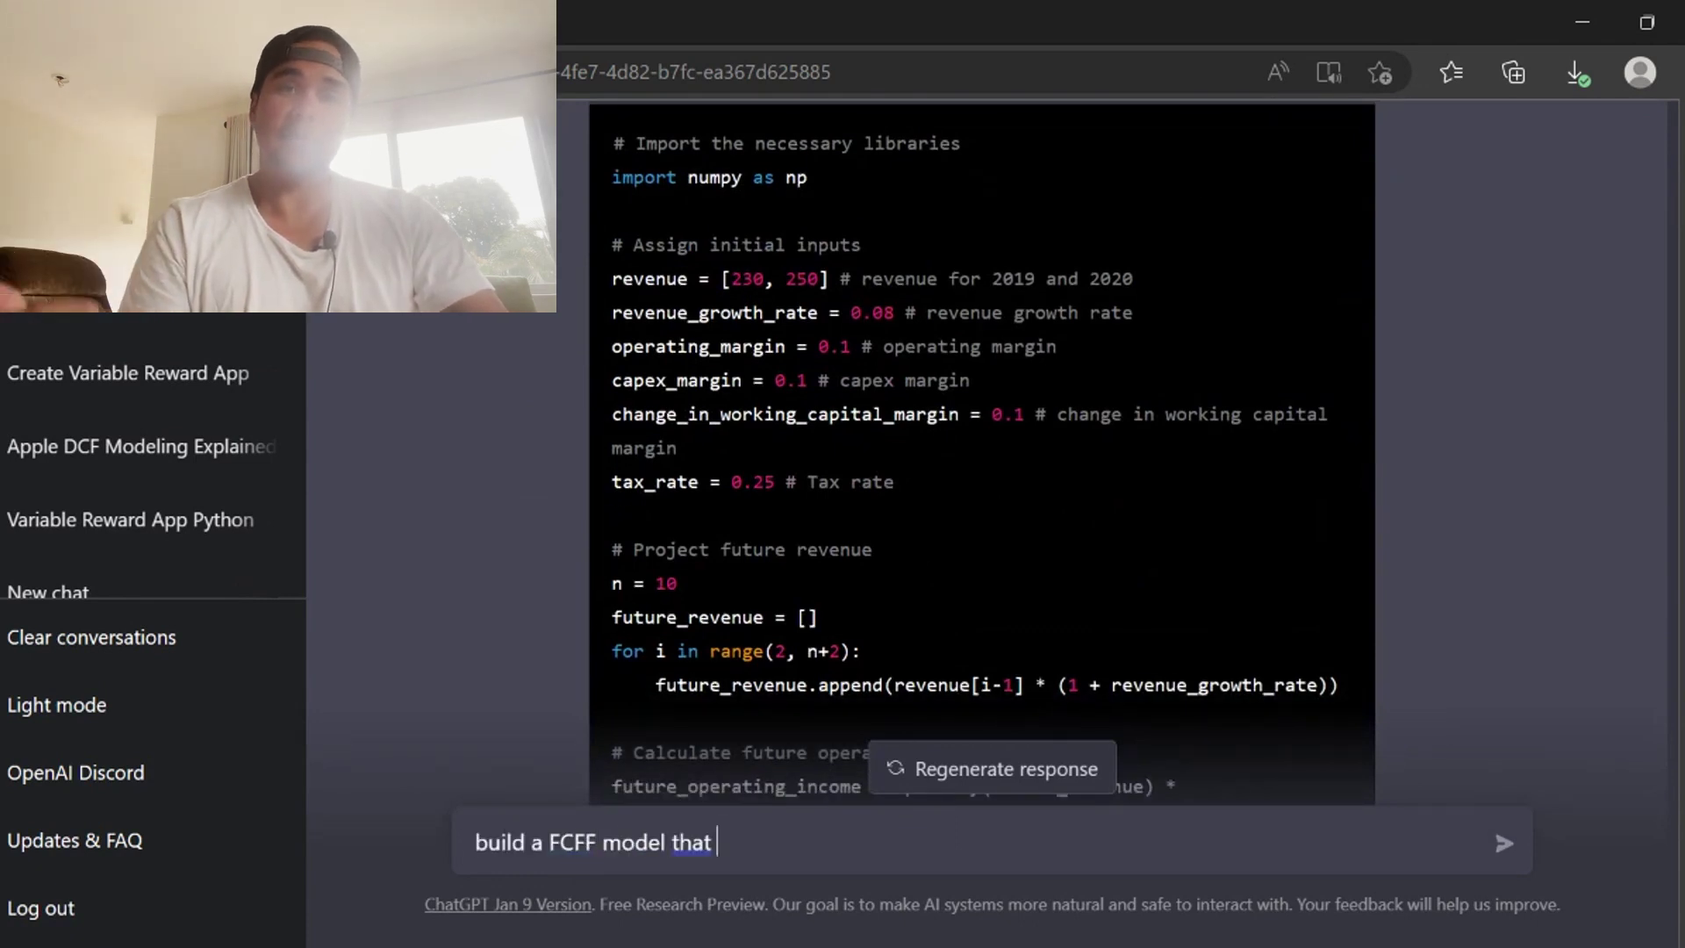
pyautogui.write('start with projecting sales growth and uses the EBIT')
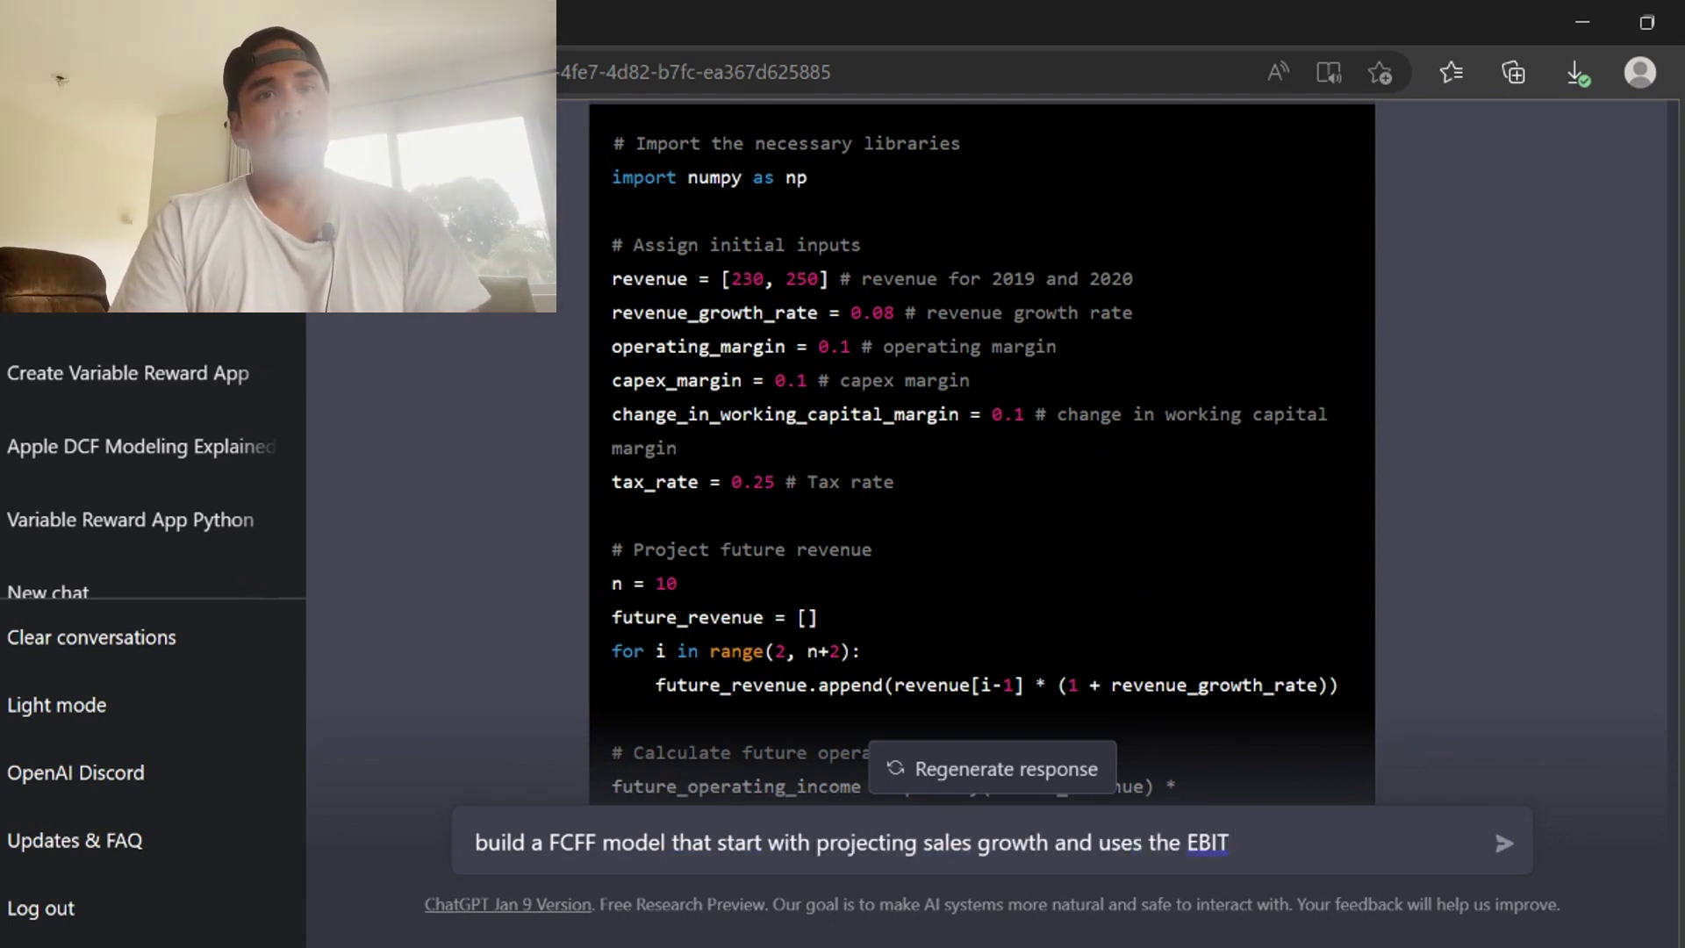
pyautogui.press('BackSpace')
pyautogui.press('BackSpace')
pyautogui.press('BackSpace')
pyautogui.press('BackSpace')
pyautogui.press('BackSpace')
pyautogui.press('BackSpace')
pyautogui.press('BackSpace')
pyautogui.press('BackSpace')
pyautogui.press('BackSpace')
pyautogui.press('BackSpace')
pyautogui.press('BackSpace')
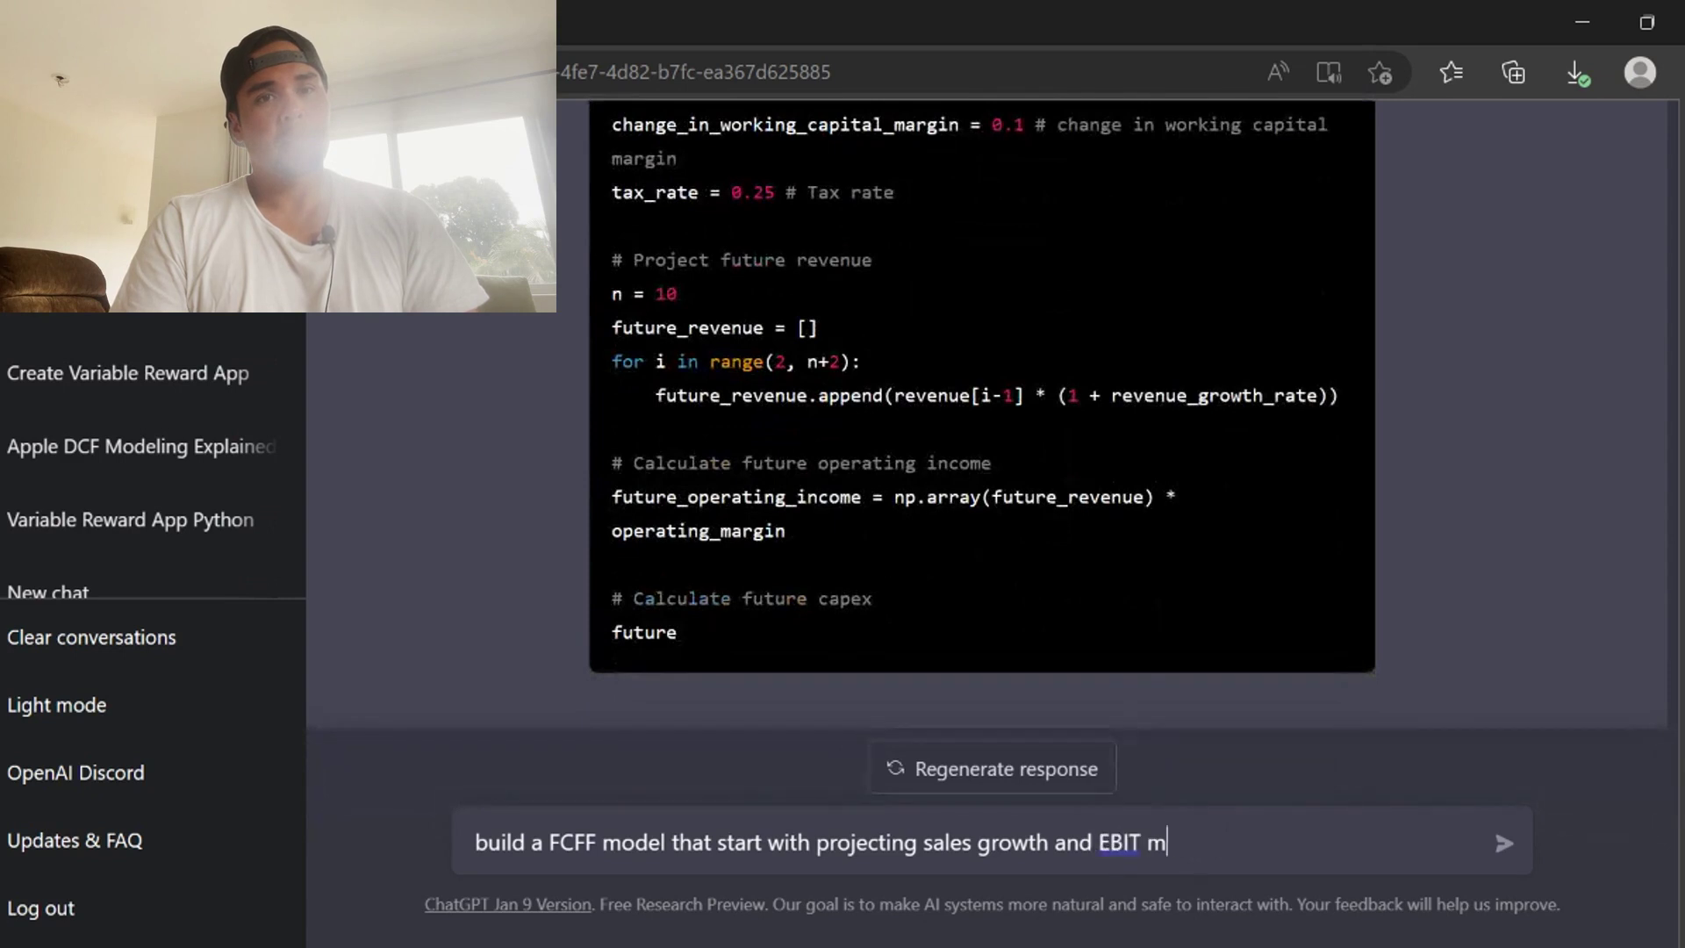
pyautogui.click(1097, 843)
pyautogui.press('BackSpace')
pyautogui.press('BackSpace')
pyautogui.press('BackSpace')
pyautogui.press('BackSpace')
pyautogui.press('BackSpace')
pyautogui.write(', tax ')
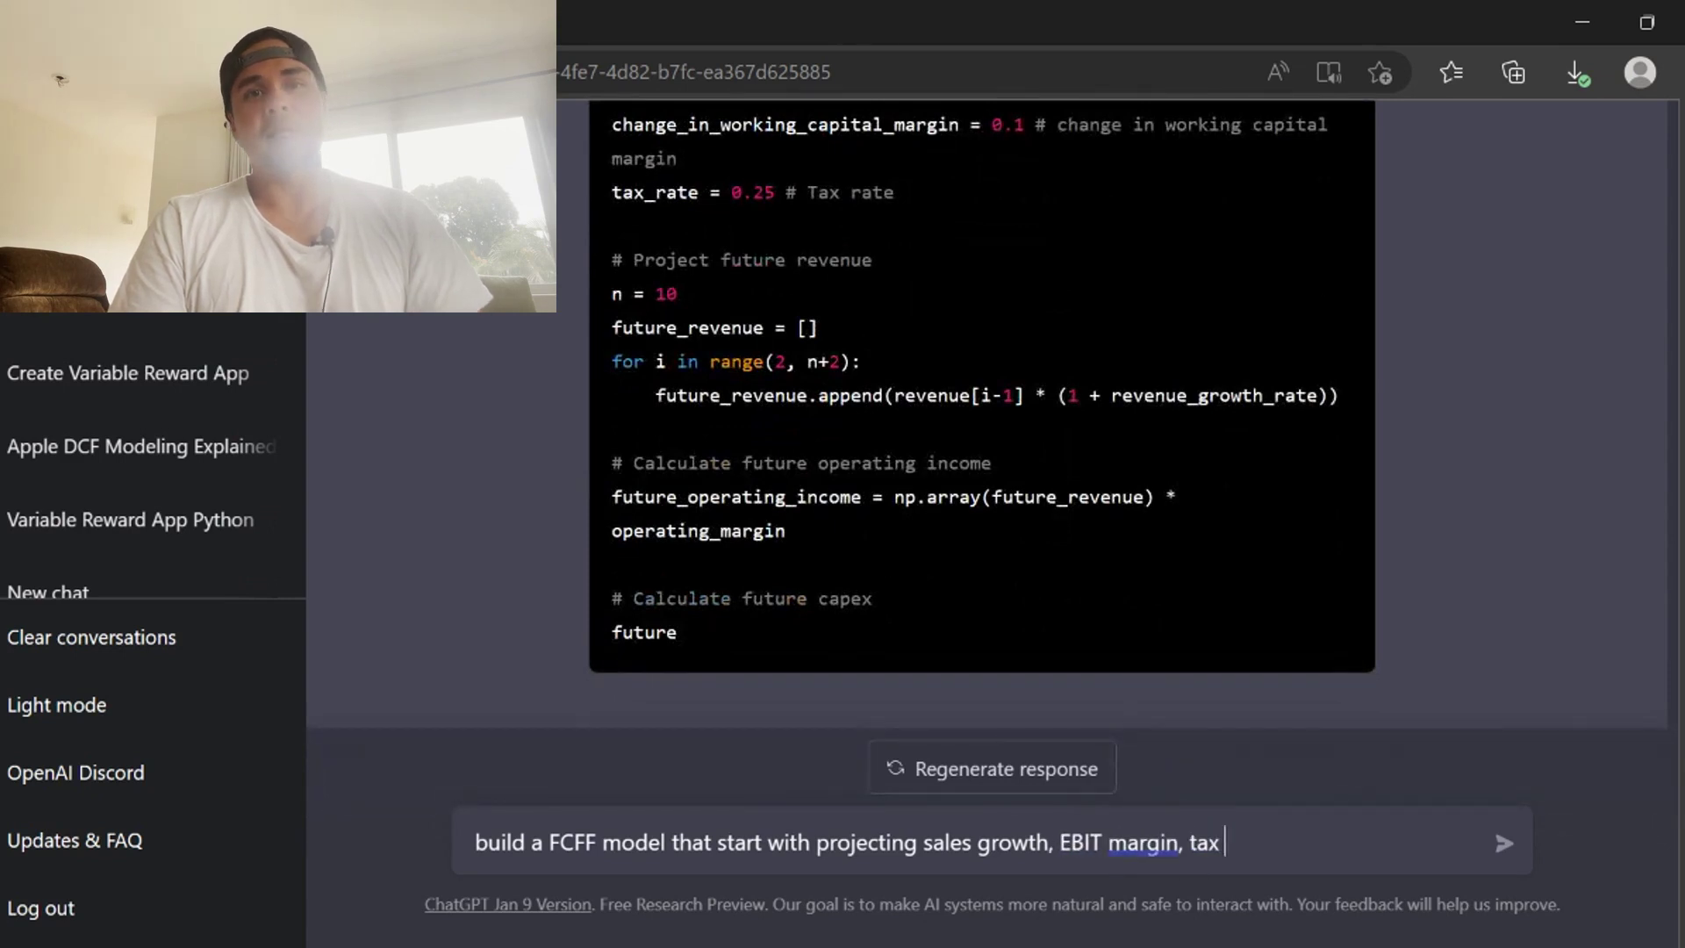
pyautogui.write('rate, incremental fixed')
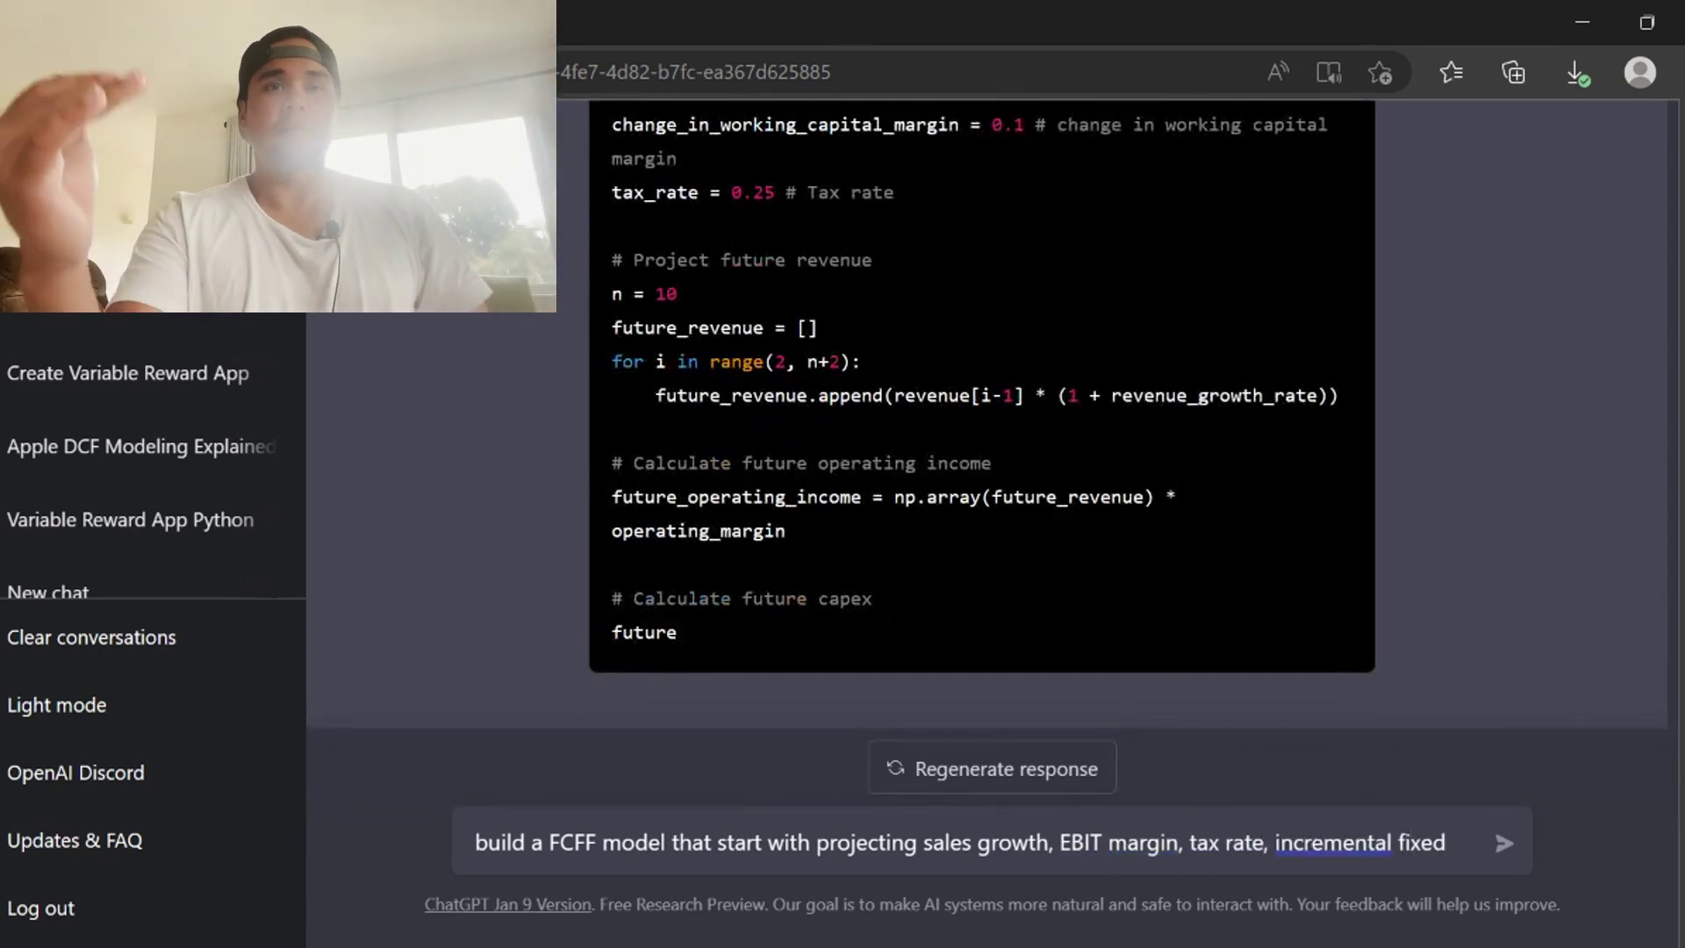
pyautogui.write(' cap')
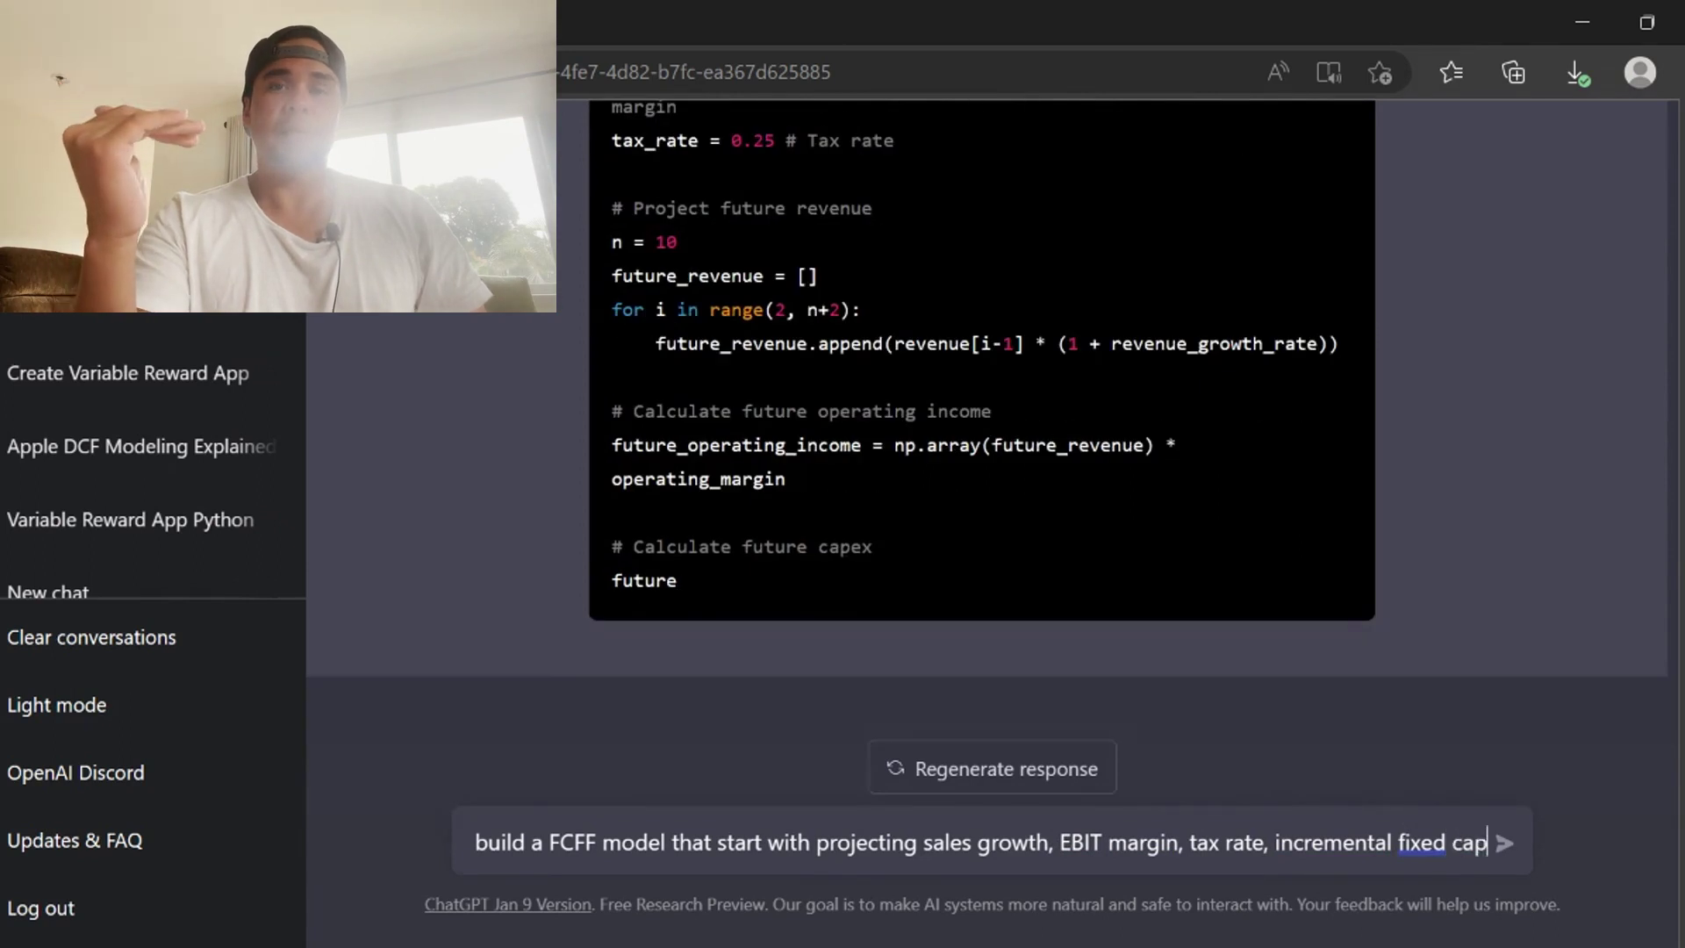
pyautogui.write('ital, incremental working capital as variables')
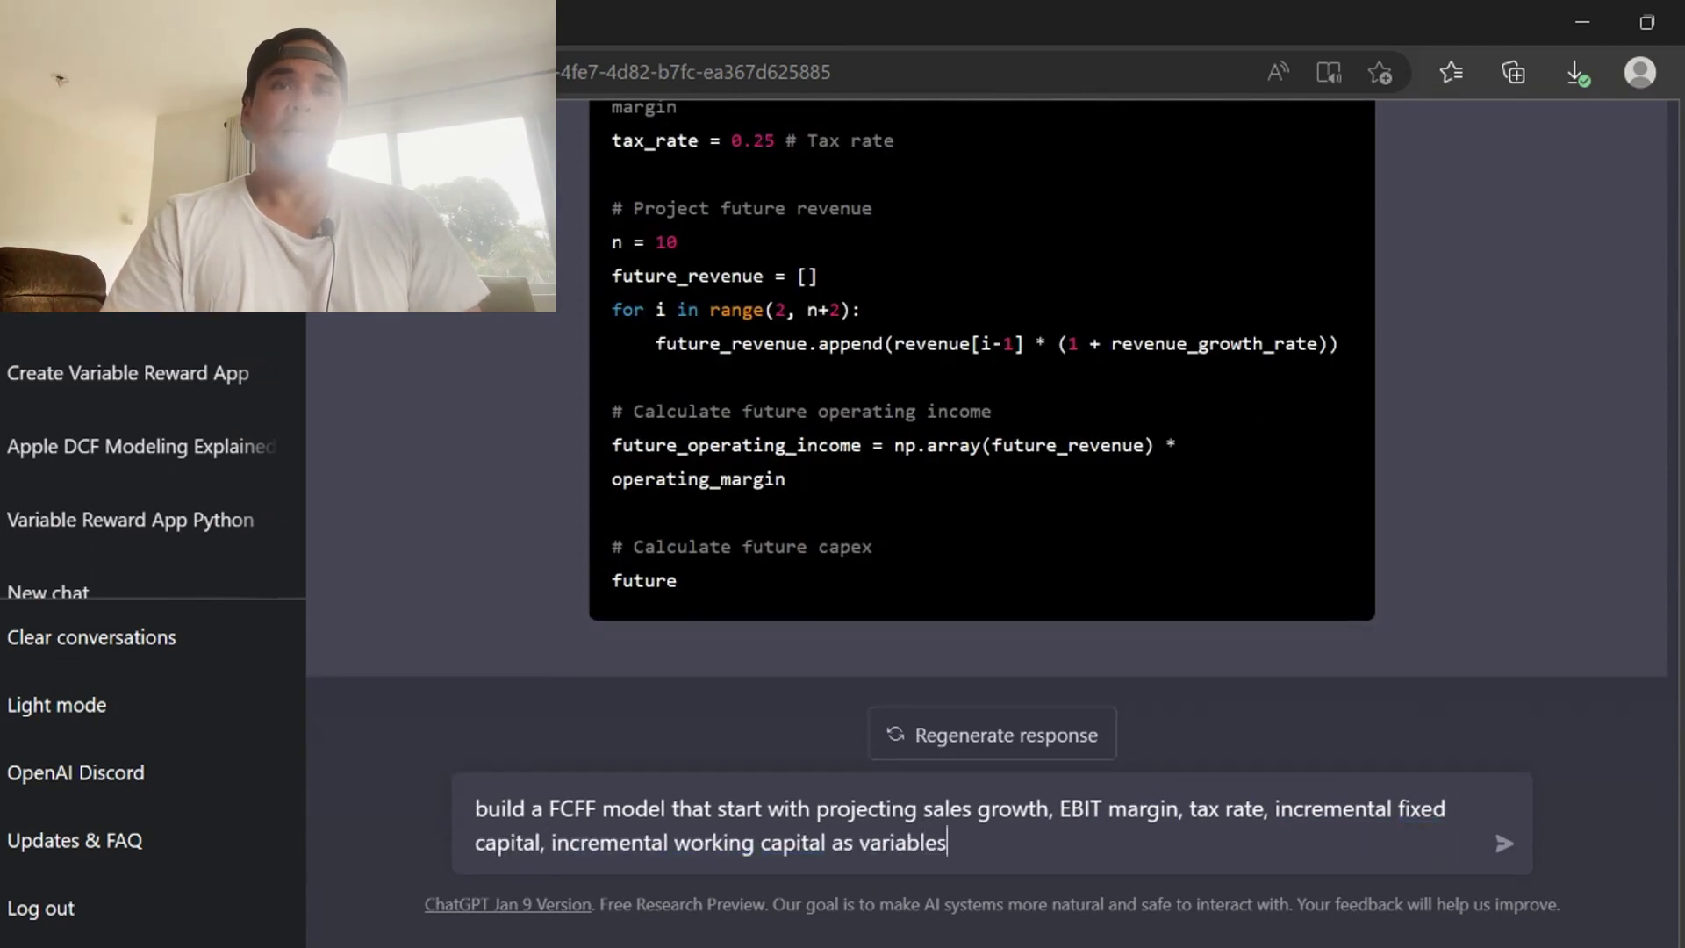
pyautogui.press('Return')
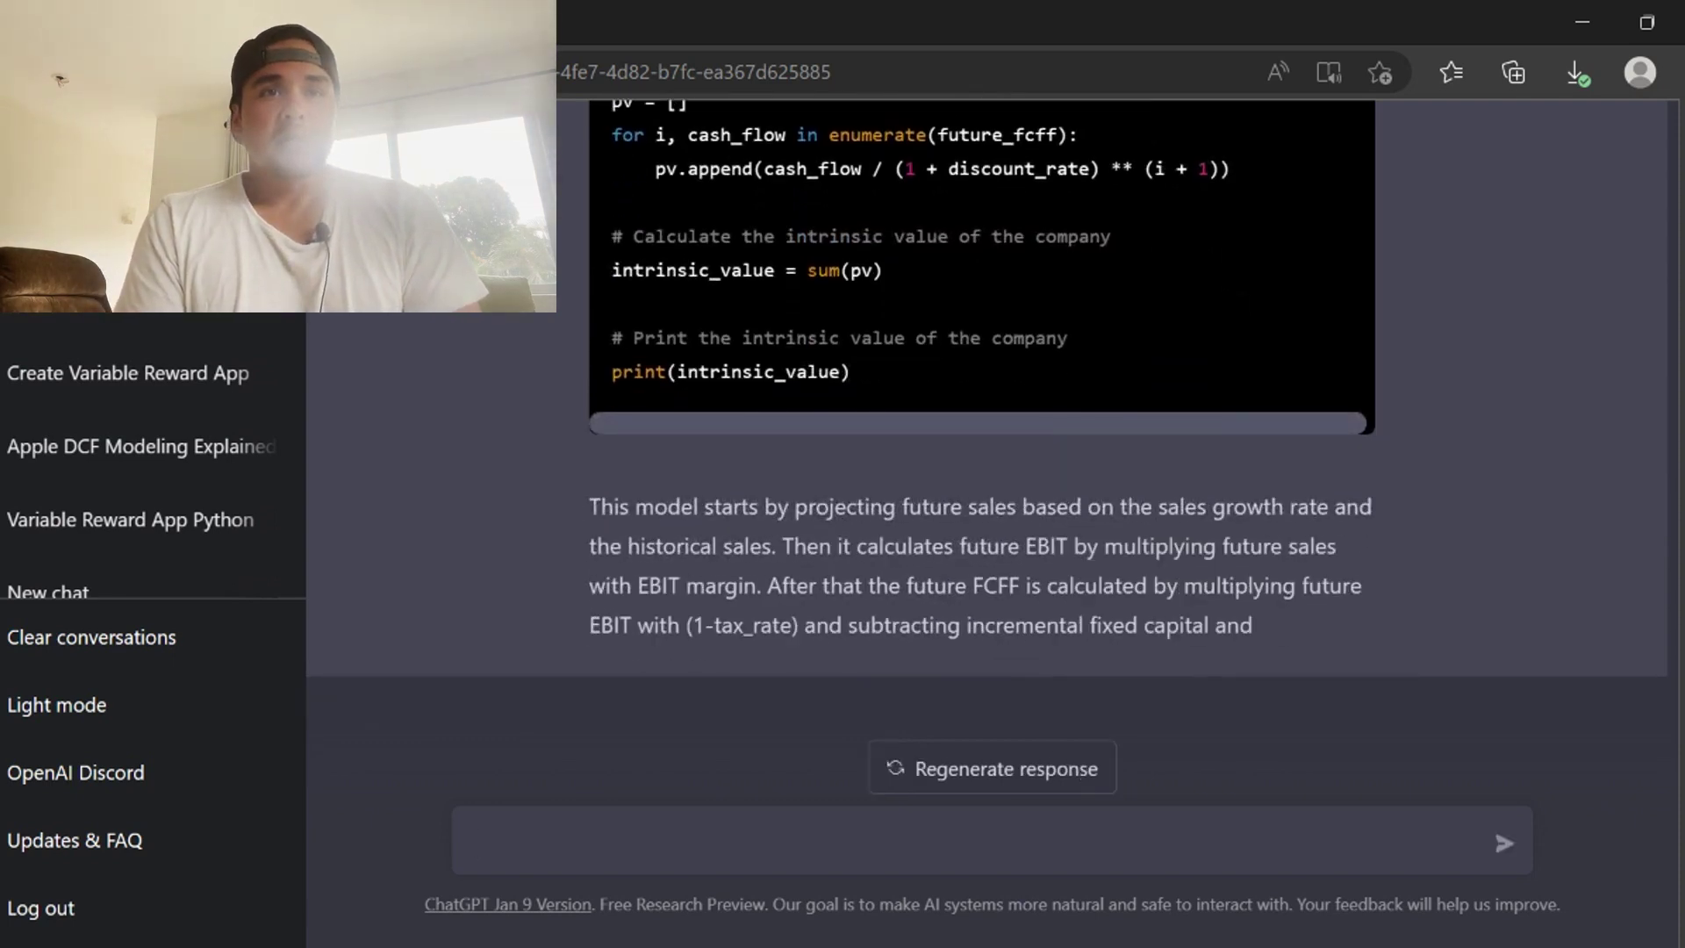
# - Send ChatGPT the question 'can you tie each of the variables to sales?'
pyautogui.write('can you tie')
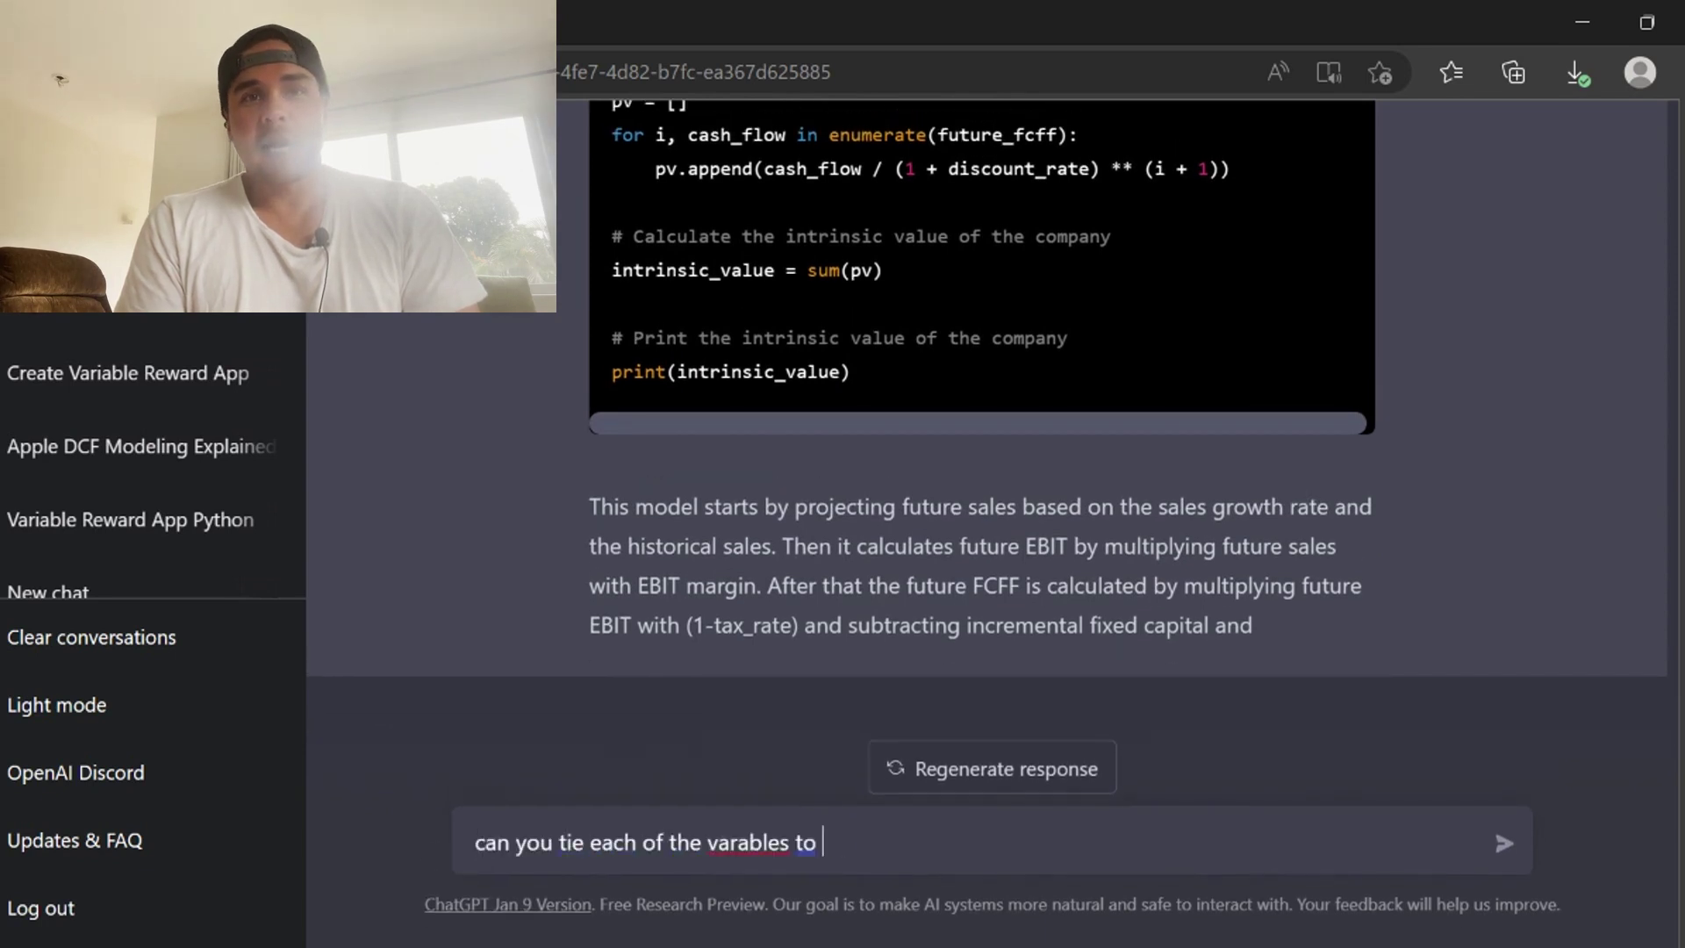
pyautogui.write(' each of the variables to sales?')
pyautogui.press('Return')
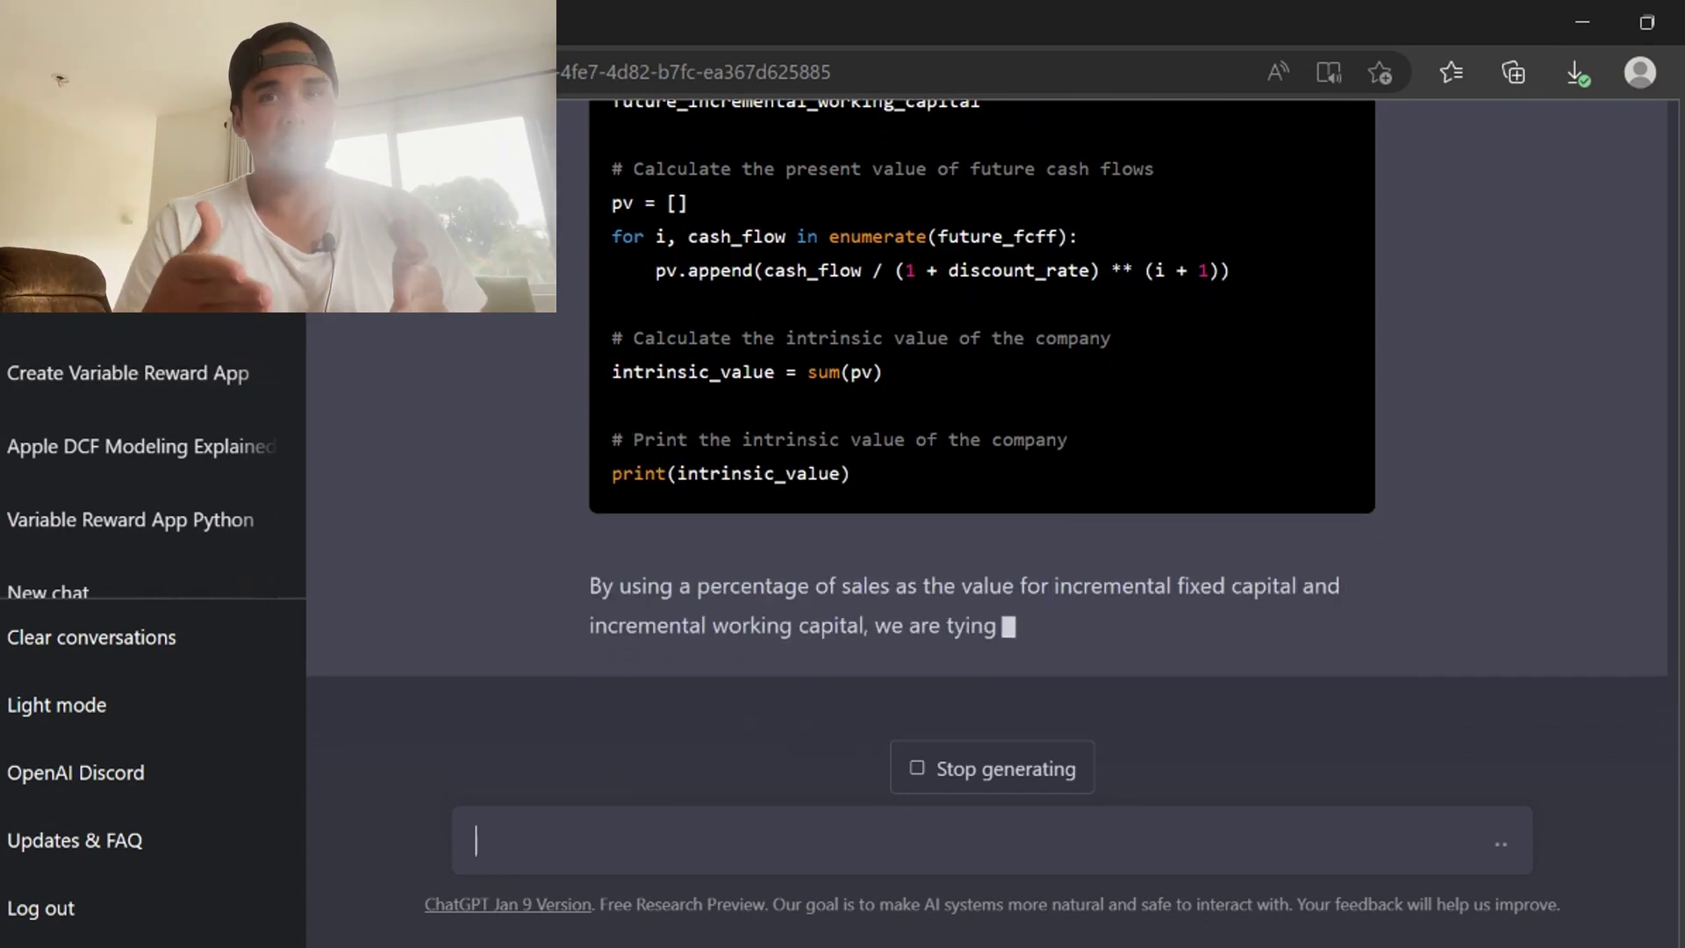
# - Reply 'thank you. lets stick with this model' and ask for Apple 2020 data projected 10 years toward industry averages
pyautogui.write('th')
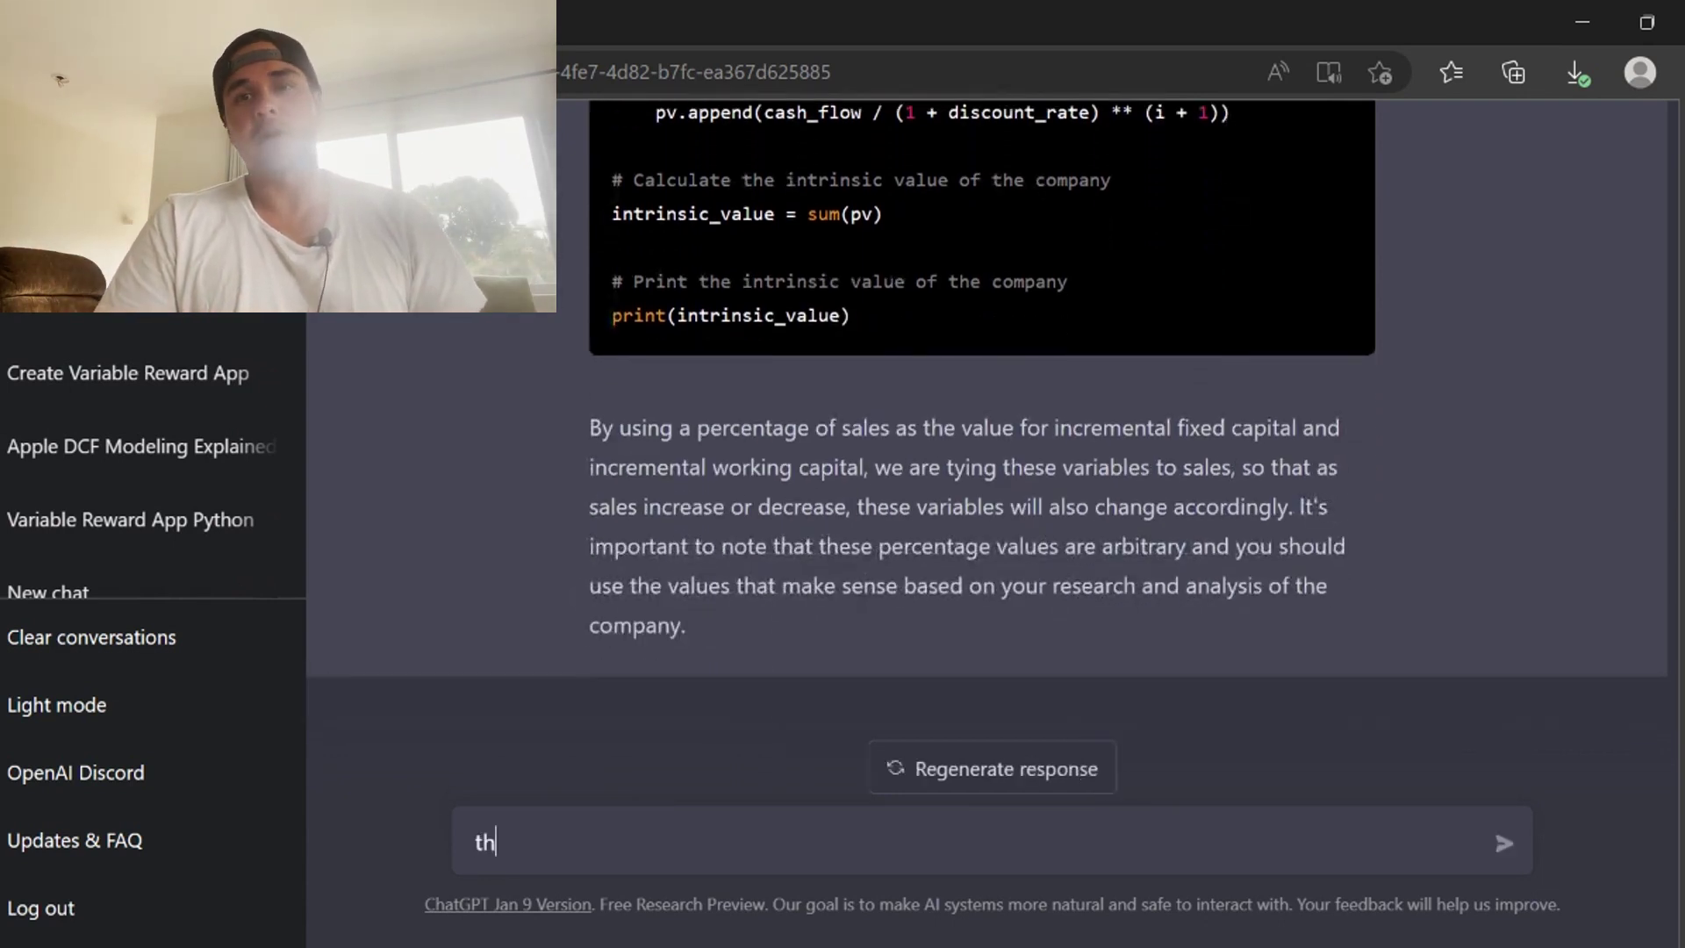
pyautogui.write('ank you. lets stick with this model you generated in python. Now lets start with 2020 data')
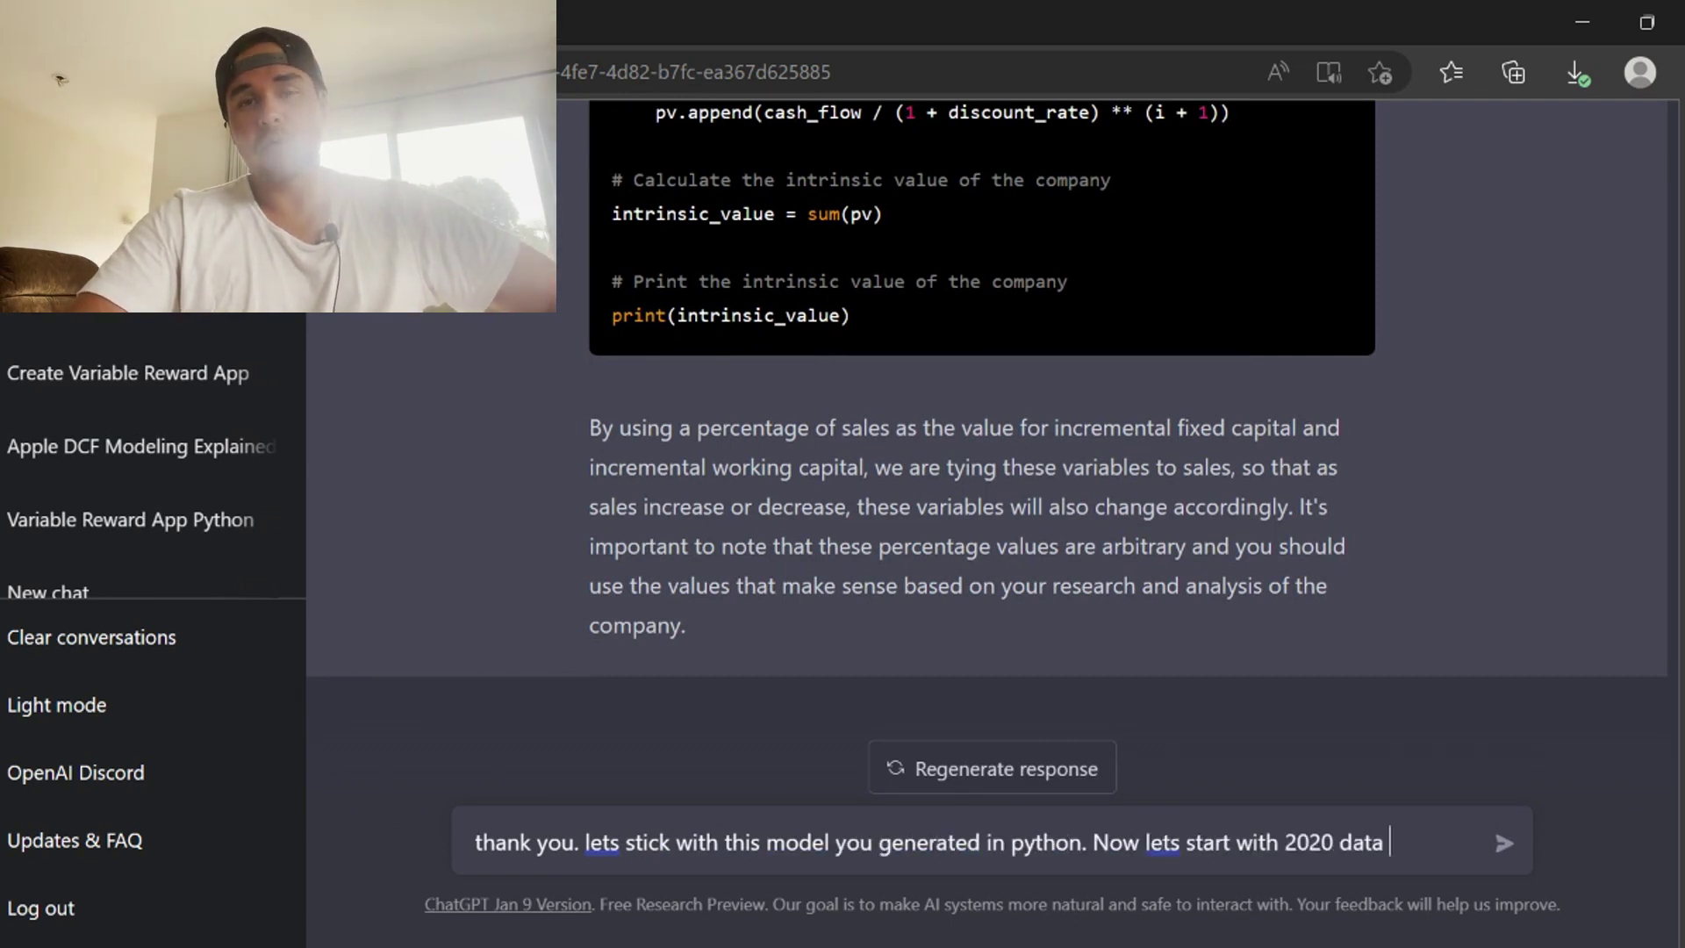
pyautogui.write('e stock.')
pyautogui.press('BackSpace')
pyautogui.press('BackSpace')
pyautogui.press('BackSpace')
pyautogui.press('BackSpace')
pyautogui.press('BackSpace')
pyautogui.press('BackSpace')
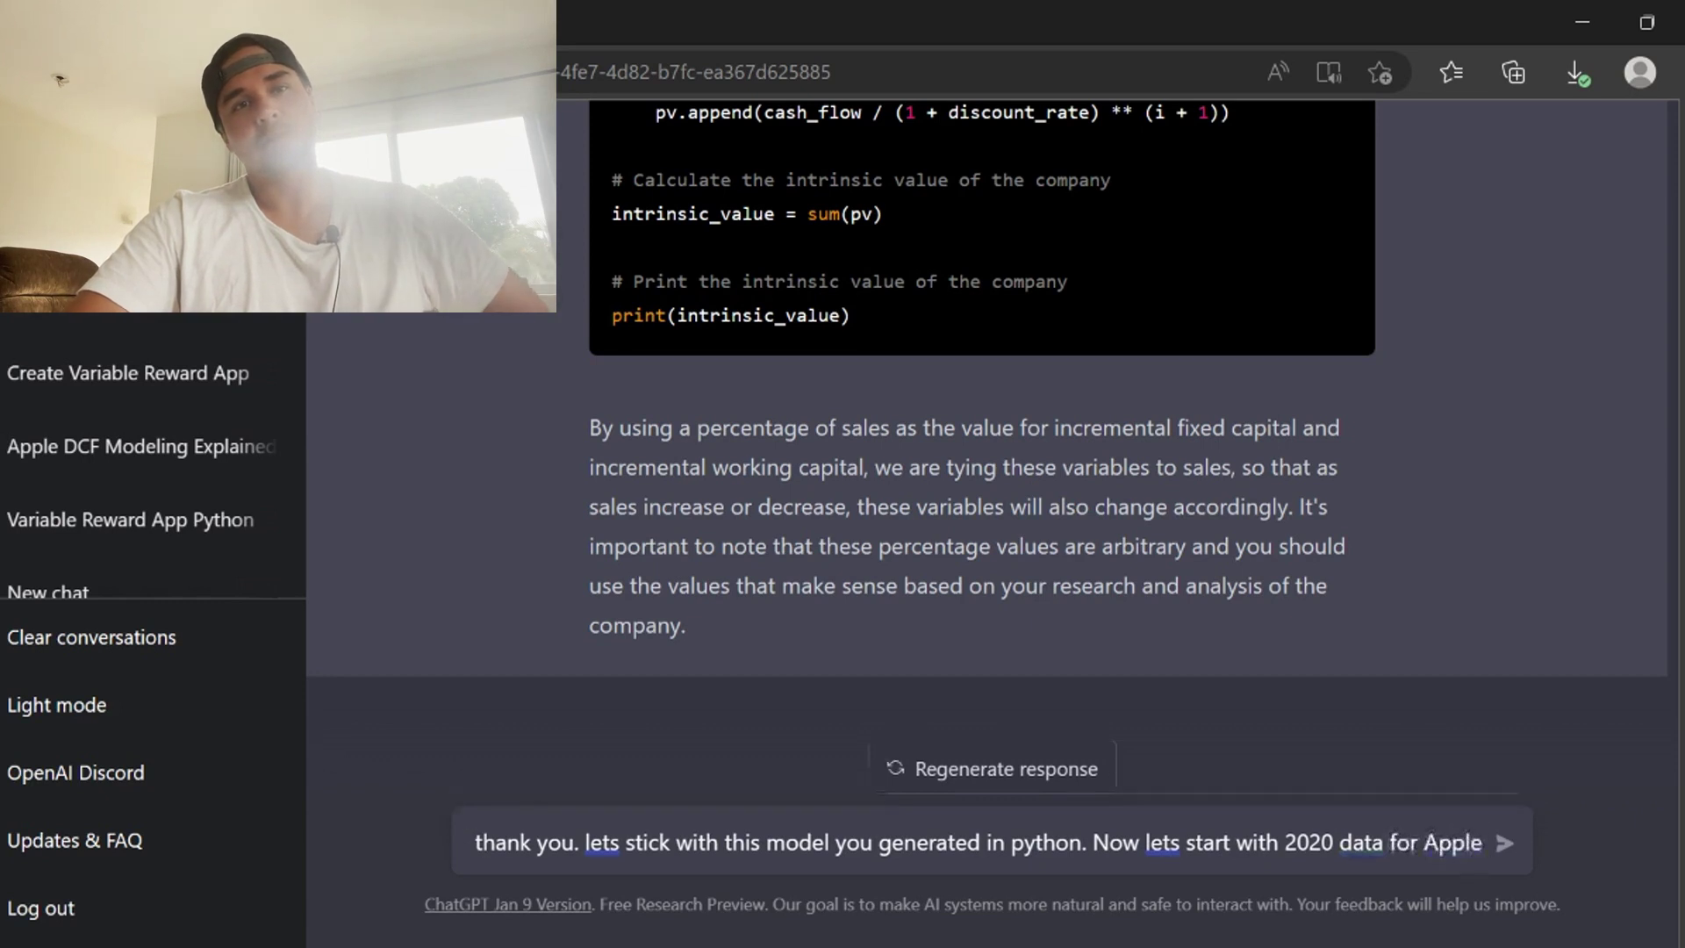
pyautogui.write('. and projects var')
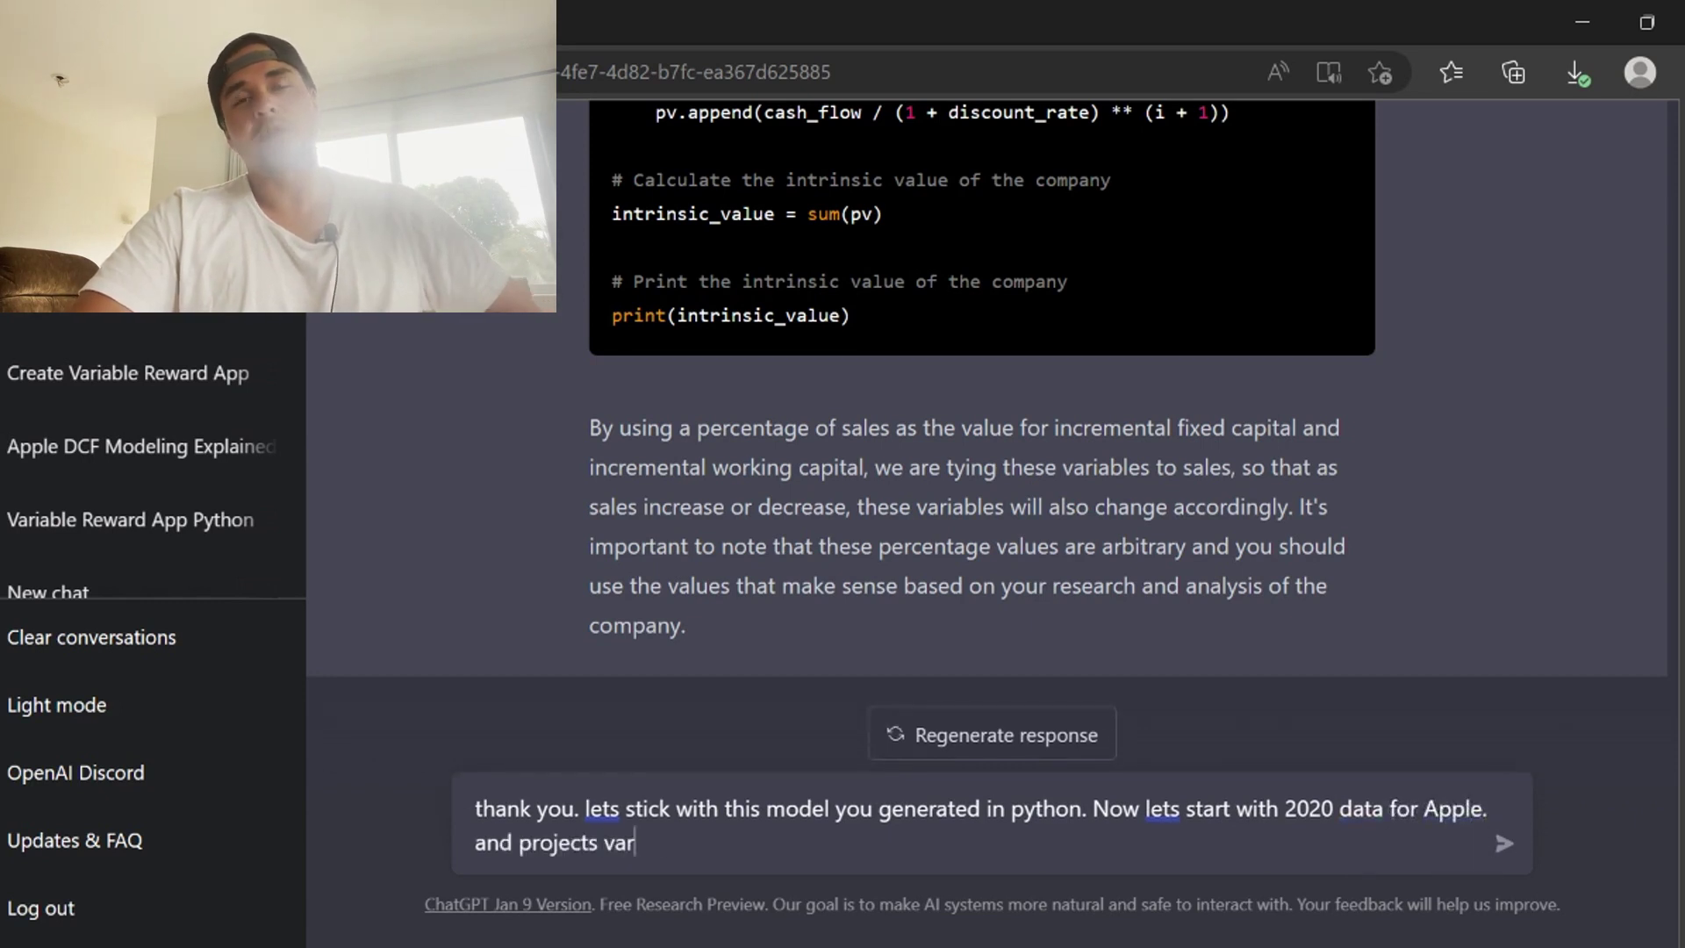
pyautogui.write('iables out 10 years. so')
pyautogui.press('BackSpace')
pyautogui.press('BackSpace')
pyautogui.press('BackSpace')
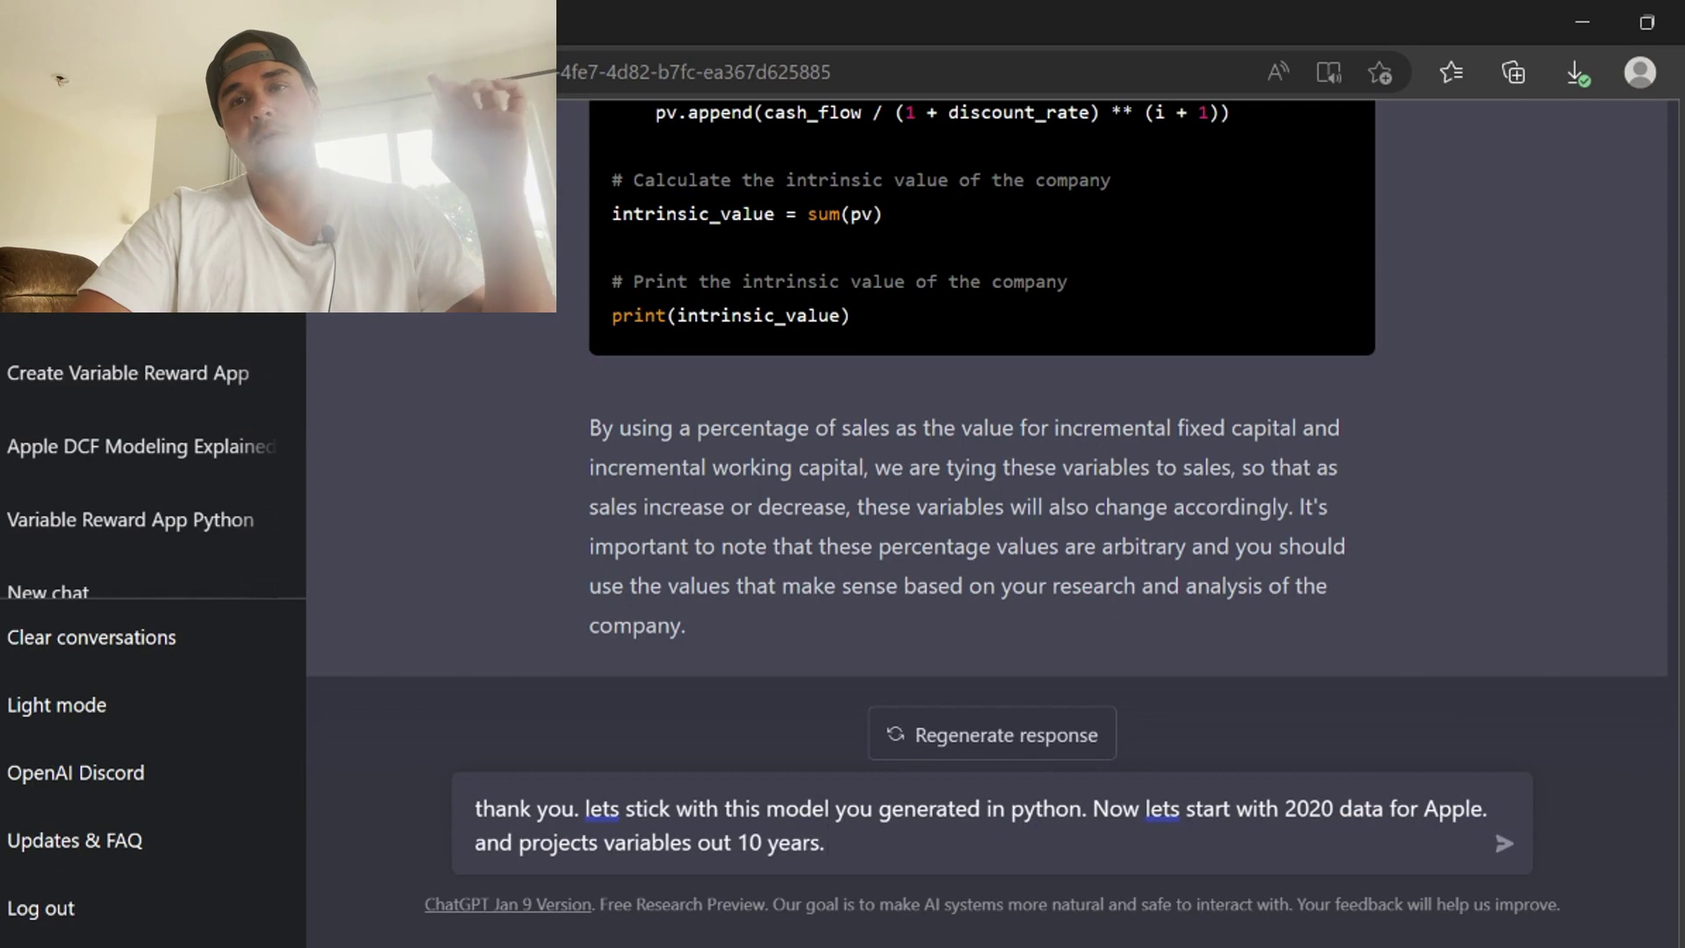
pyautogui.press('BackSpace')
pyautogui.write('towards industry averages.')
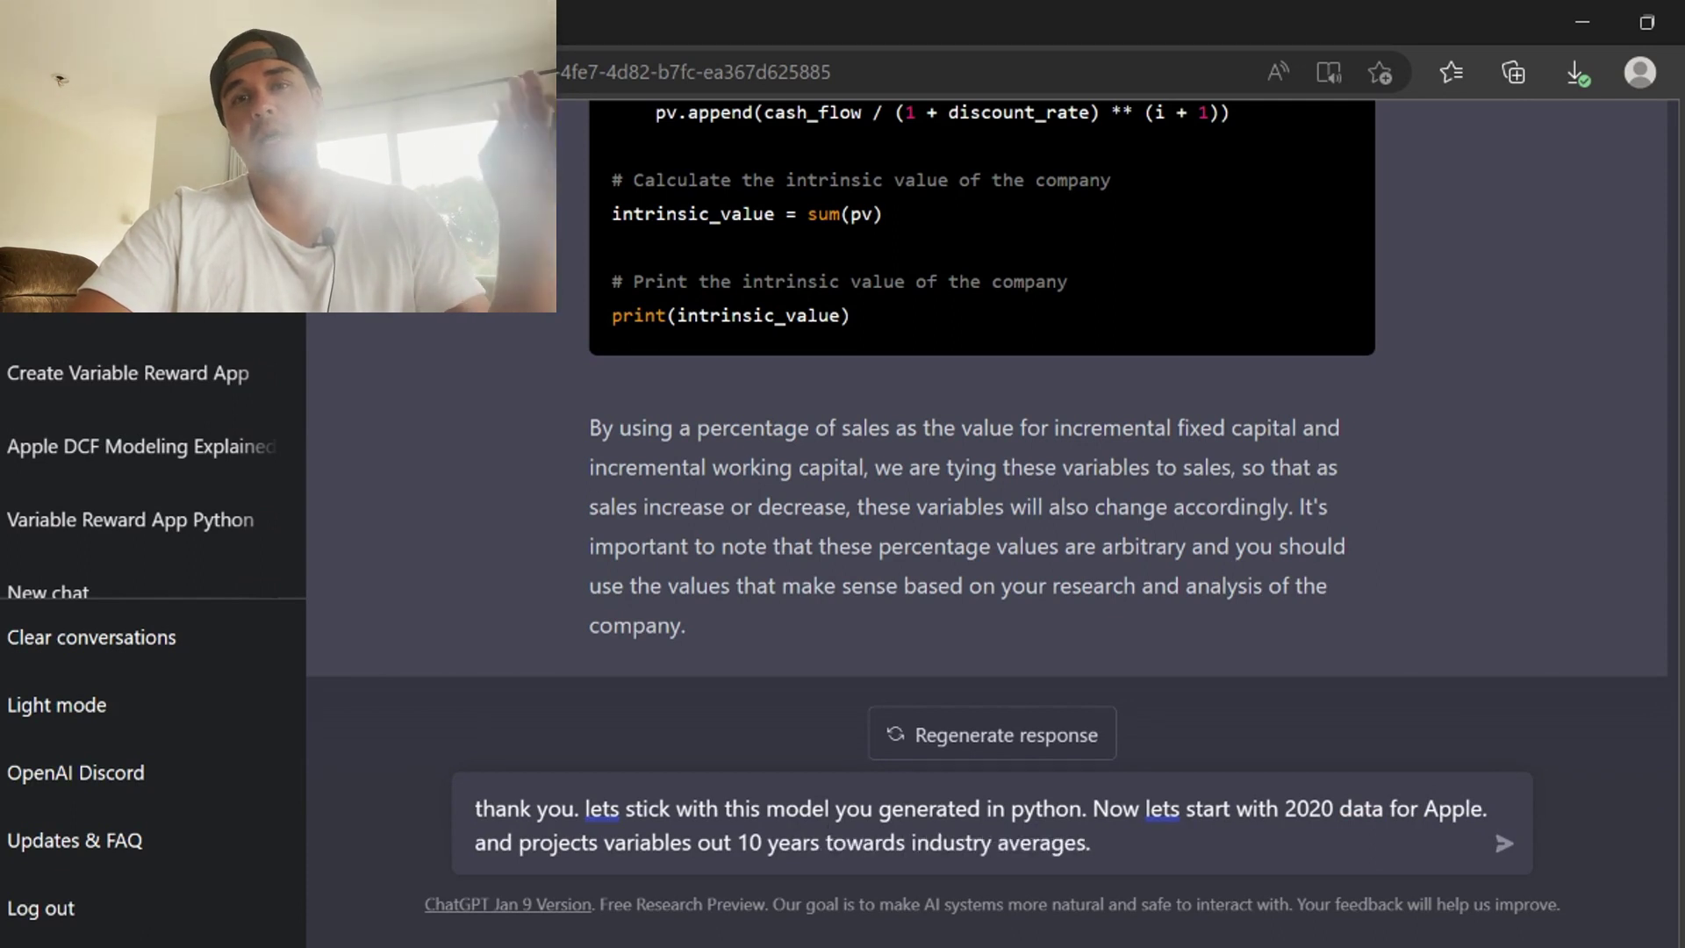
pyautogui.press('Return')
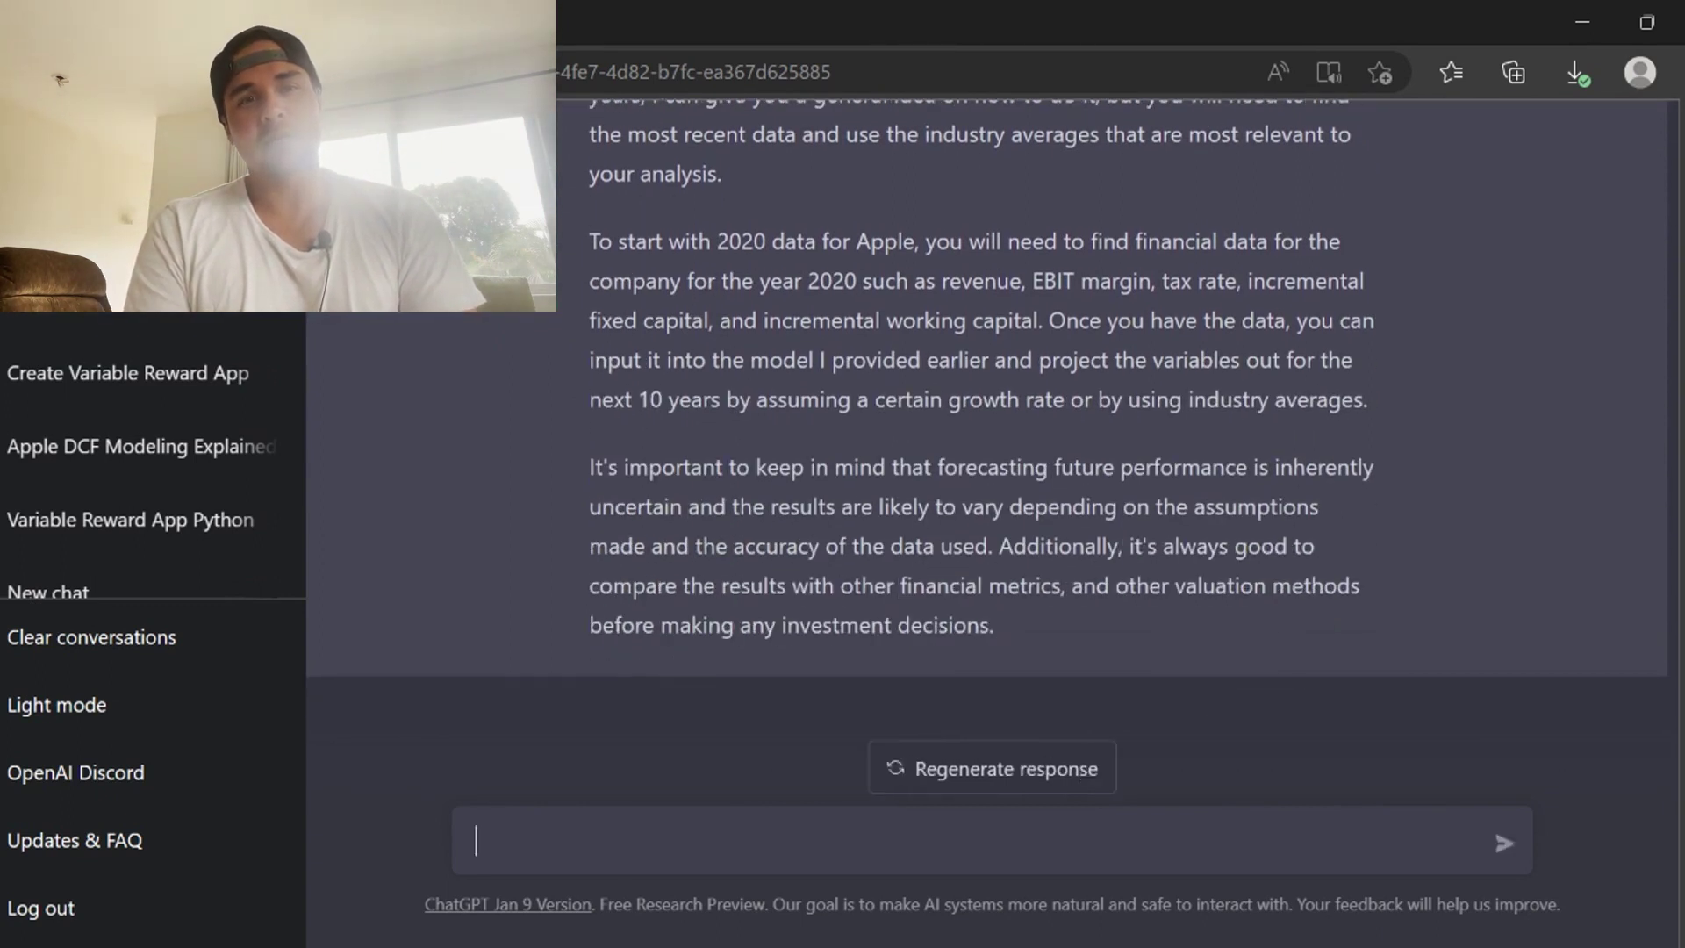
# - Send a prompt using 2019 and 2020 as starting points and trending toward 2020 industry averages, projecting cash flows over 10 years
pyautogui.write('he starting point for eac')
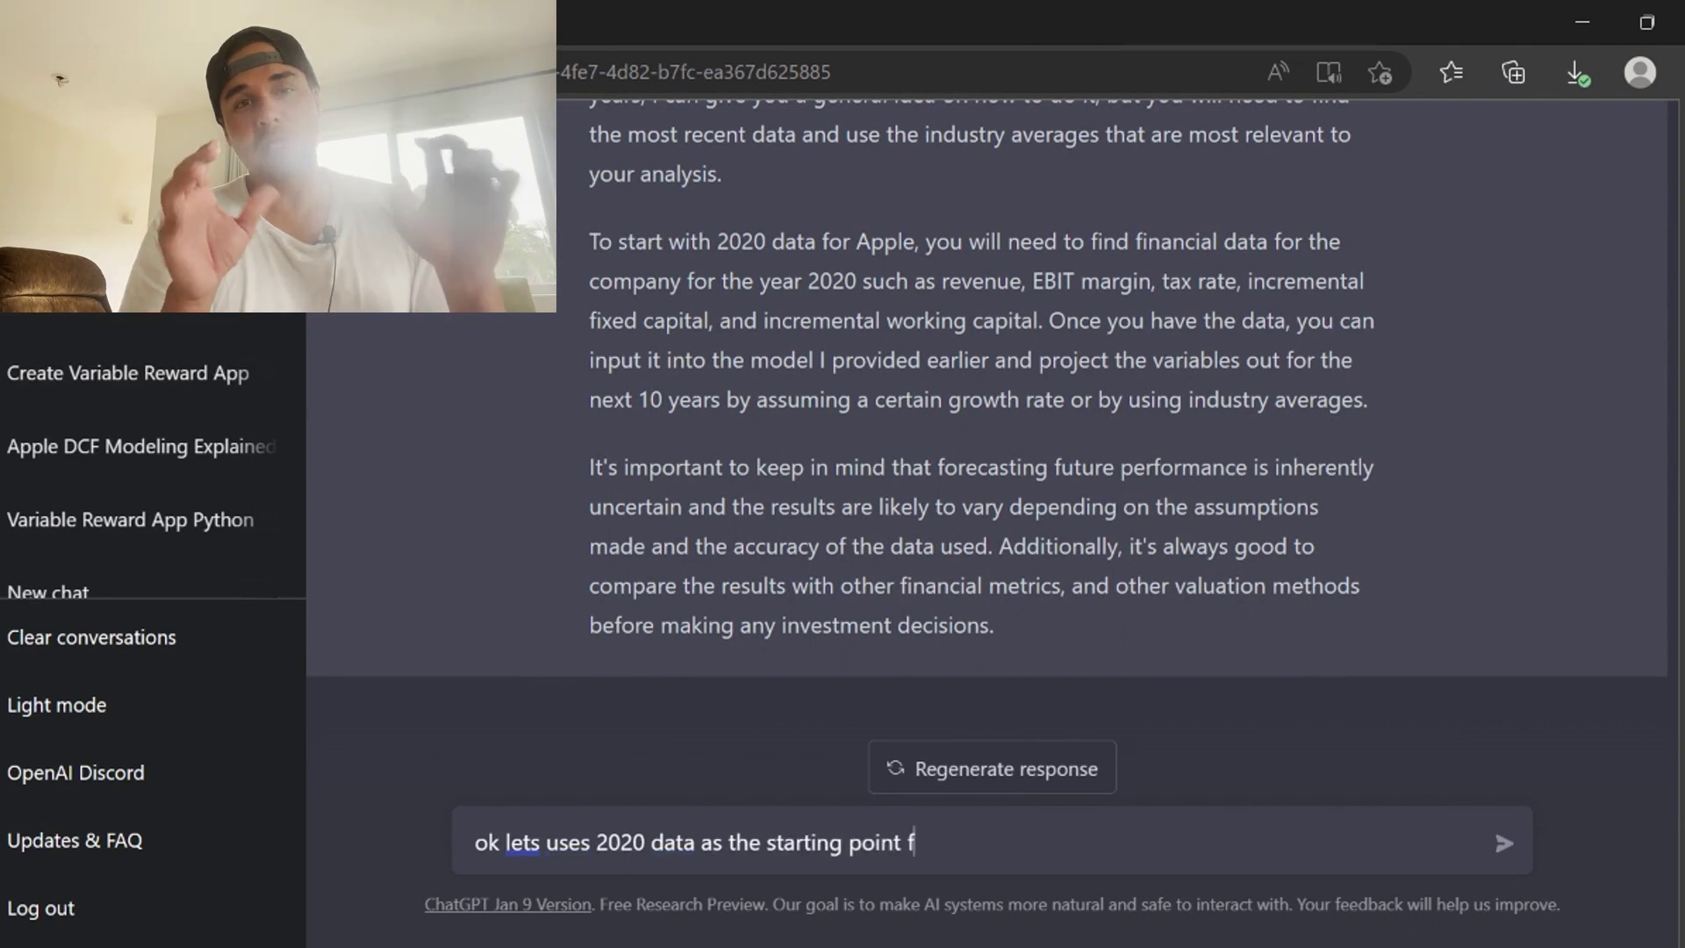
pyautogui.click(590, 844)
pyautogui.write('2019,')
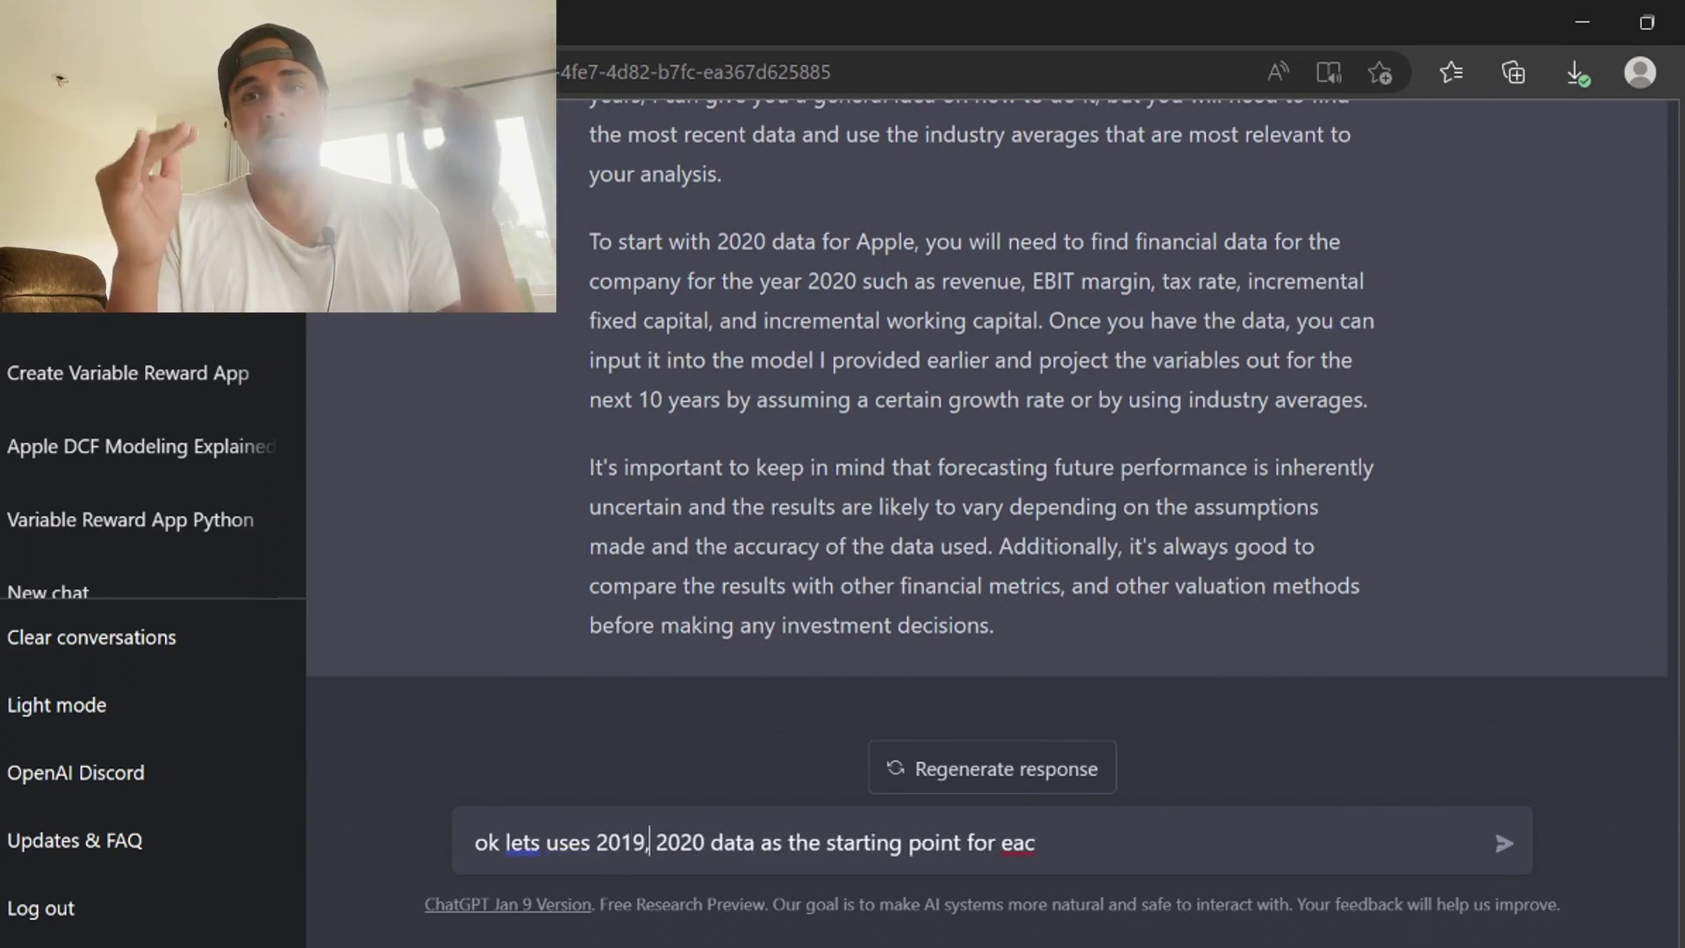
pyautogui.click(1049, 842)
pyautogui.write('h variable. t')
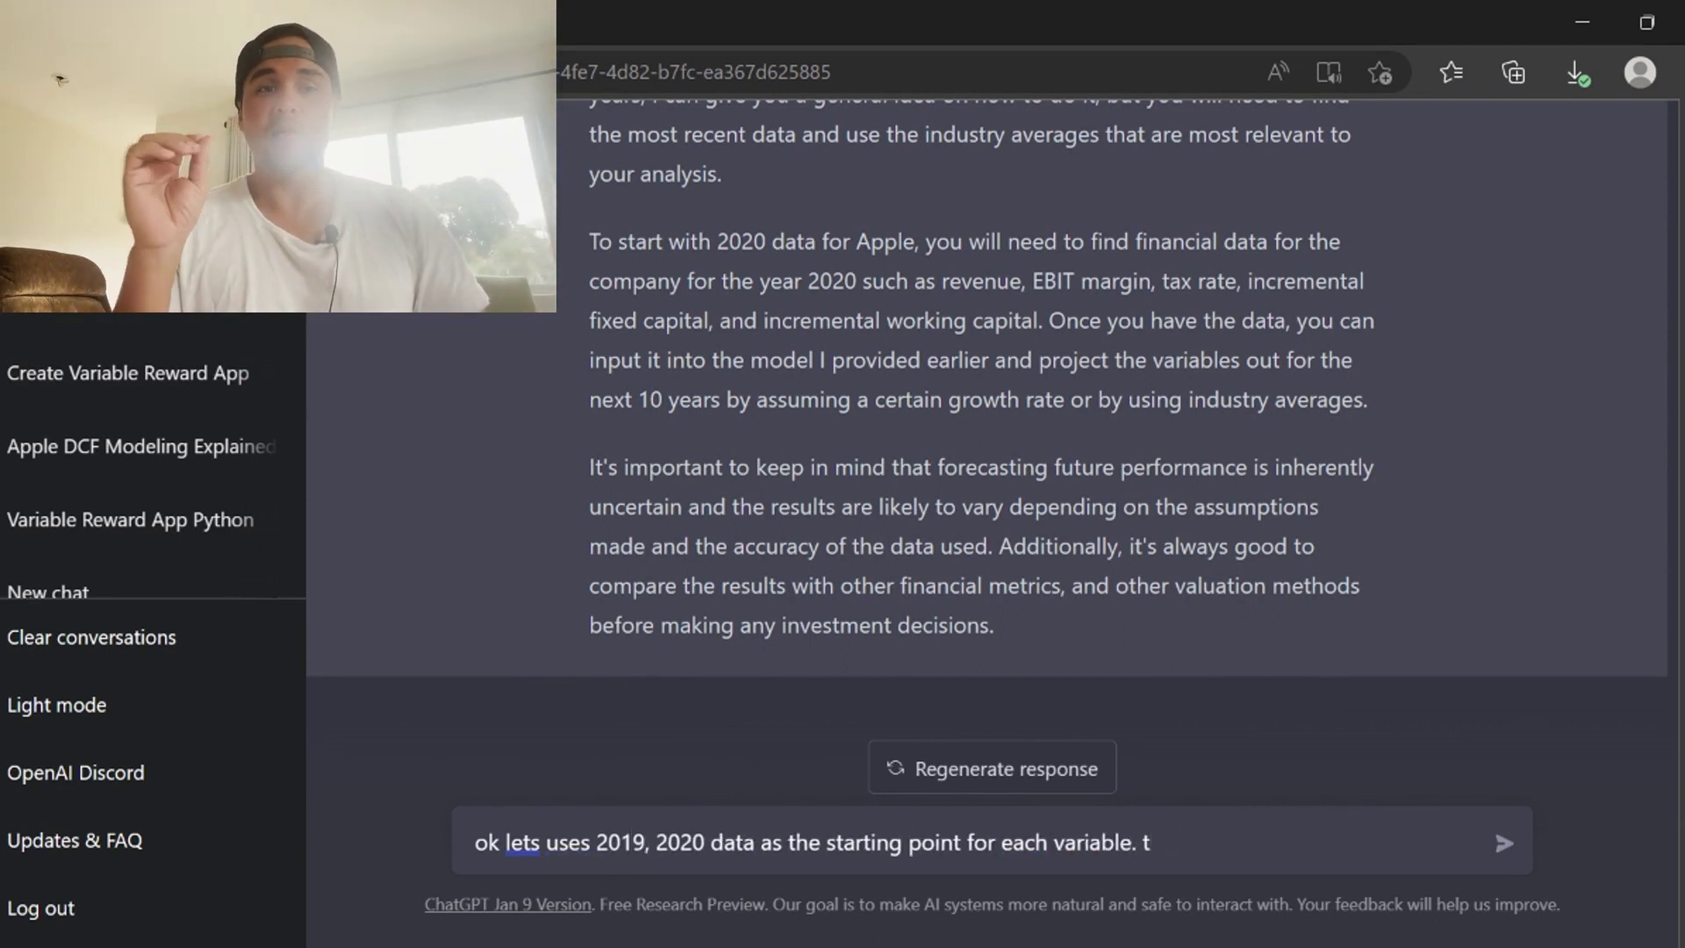
pyautogui.write('change toward')
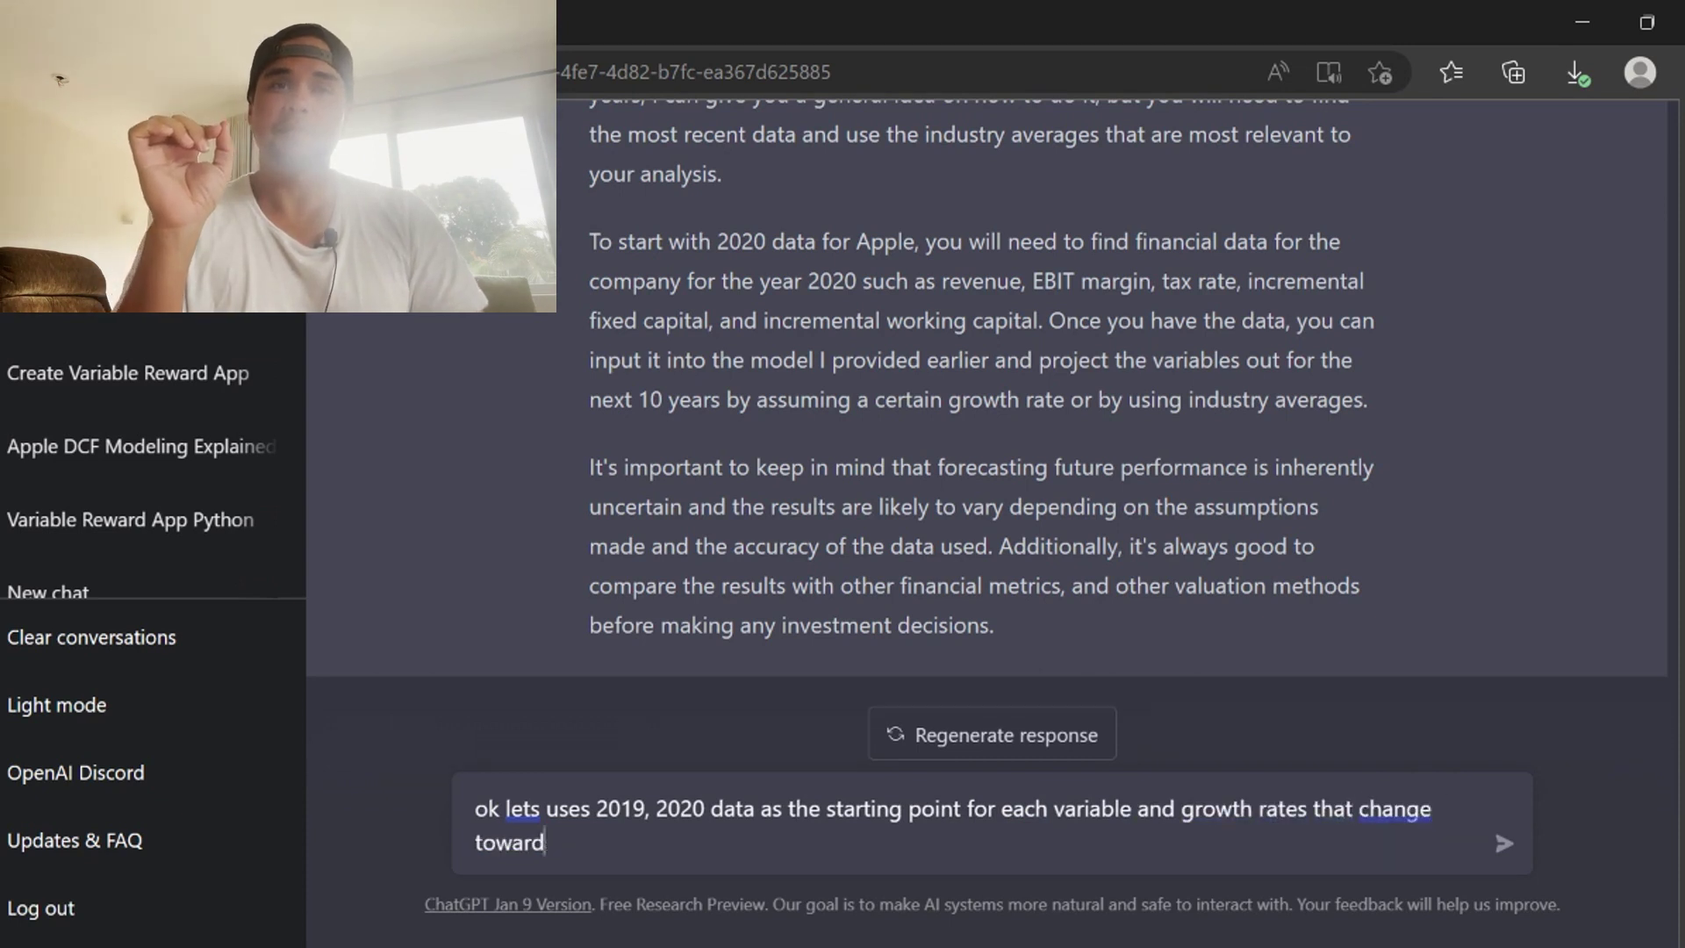
pyautogui.write('s industry averages as of 2020. ')
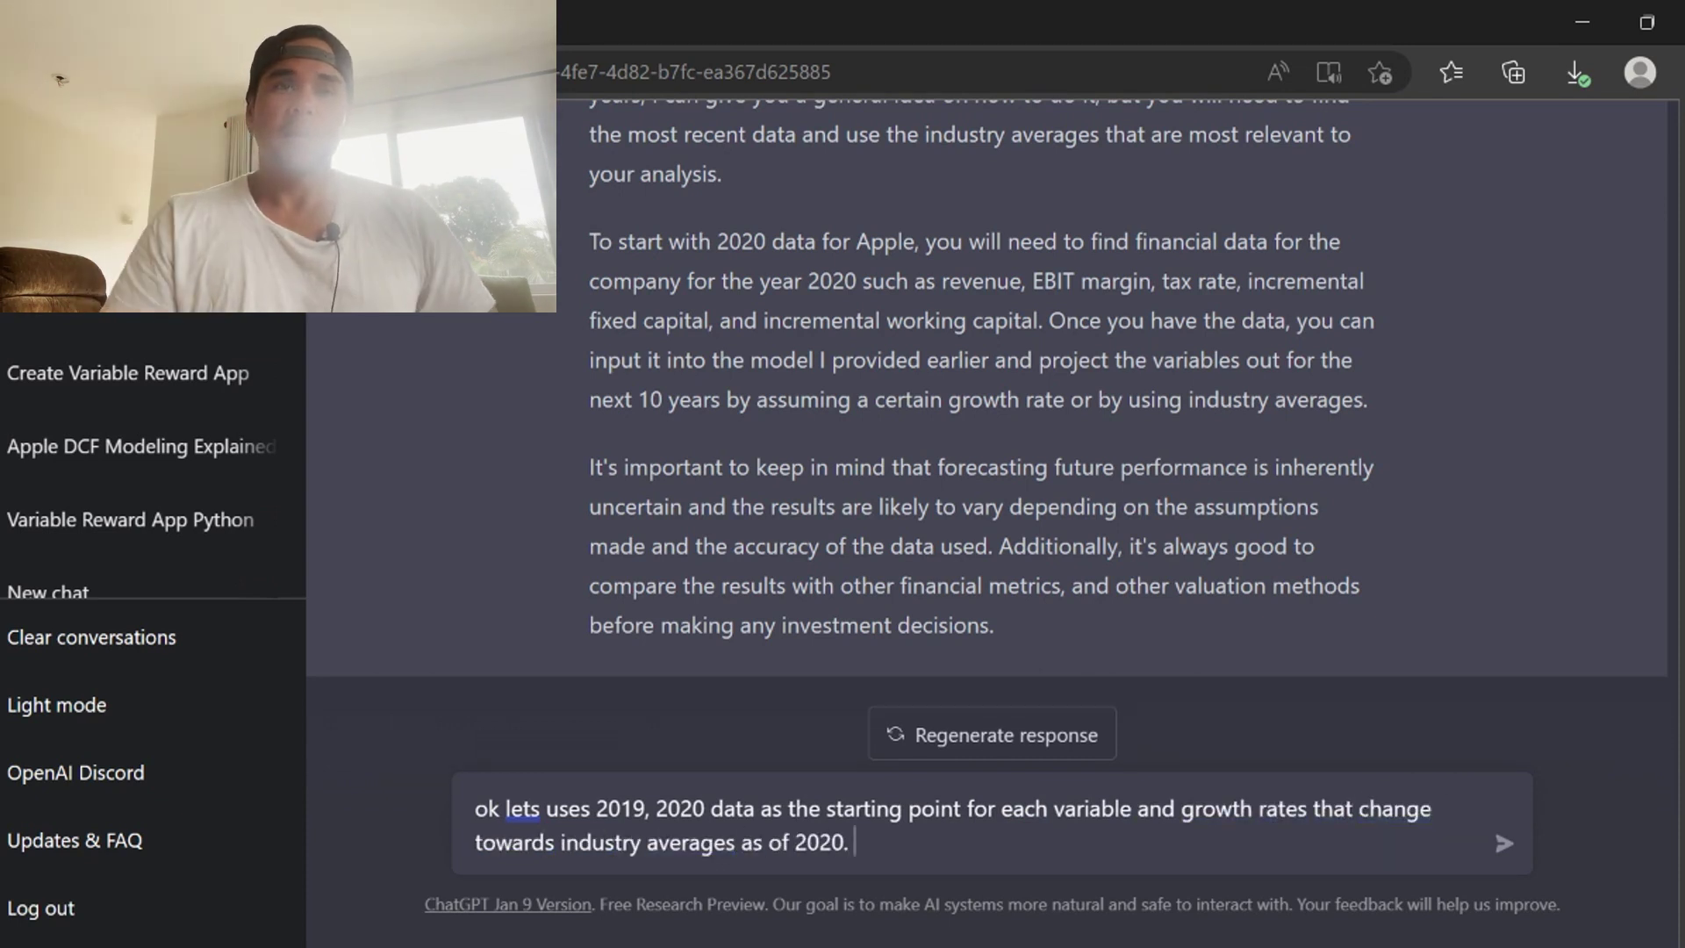
pyautogui.write('Project cashflows for the')
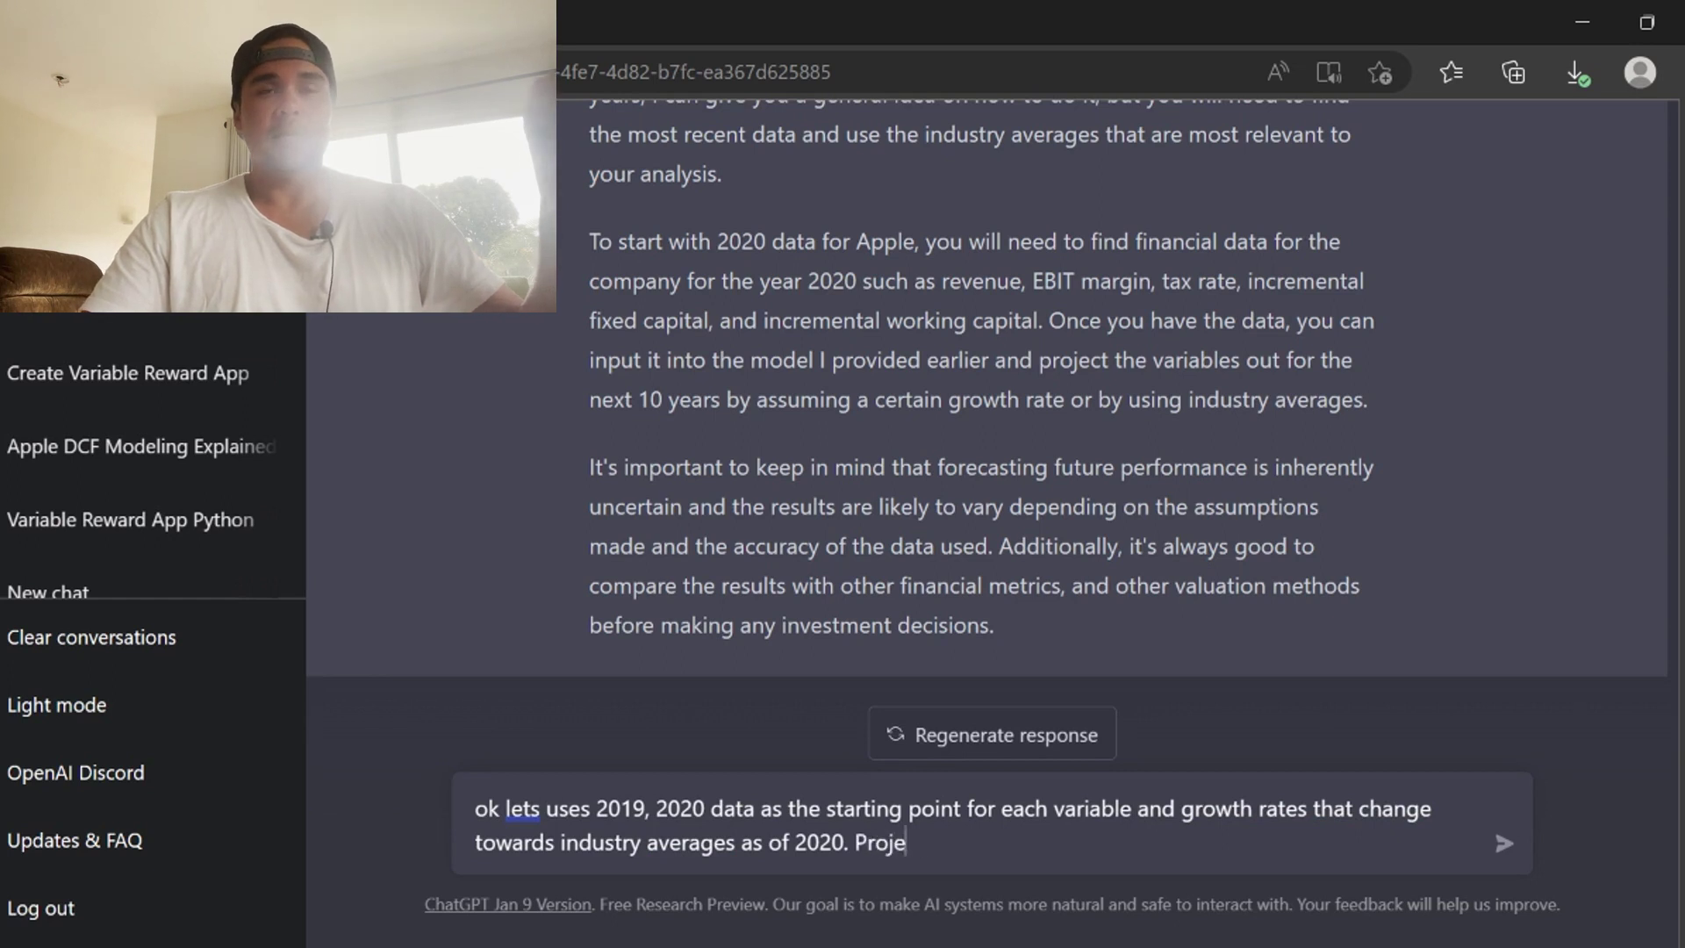
pyautogui.press('BackSpace')
pyautogui.press('BackSpace')
pyautogui.press('BackSpace')
pyautogui.press('BackSpace')
pyautogui.press('BackSpace')
pyautogui.press('BackSpace')
pyautogui.press('BackSpace')
pyautogui.write('over')
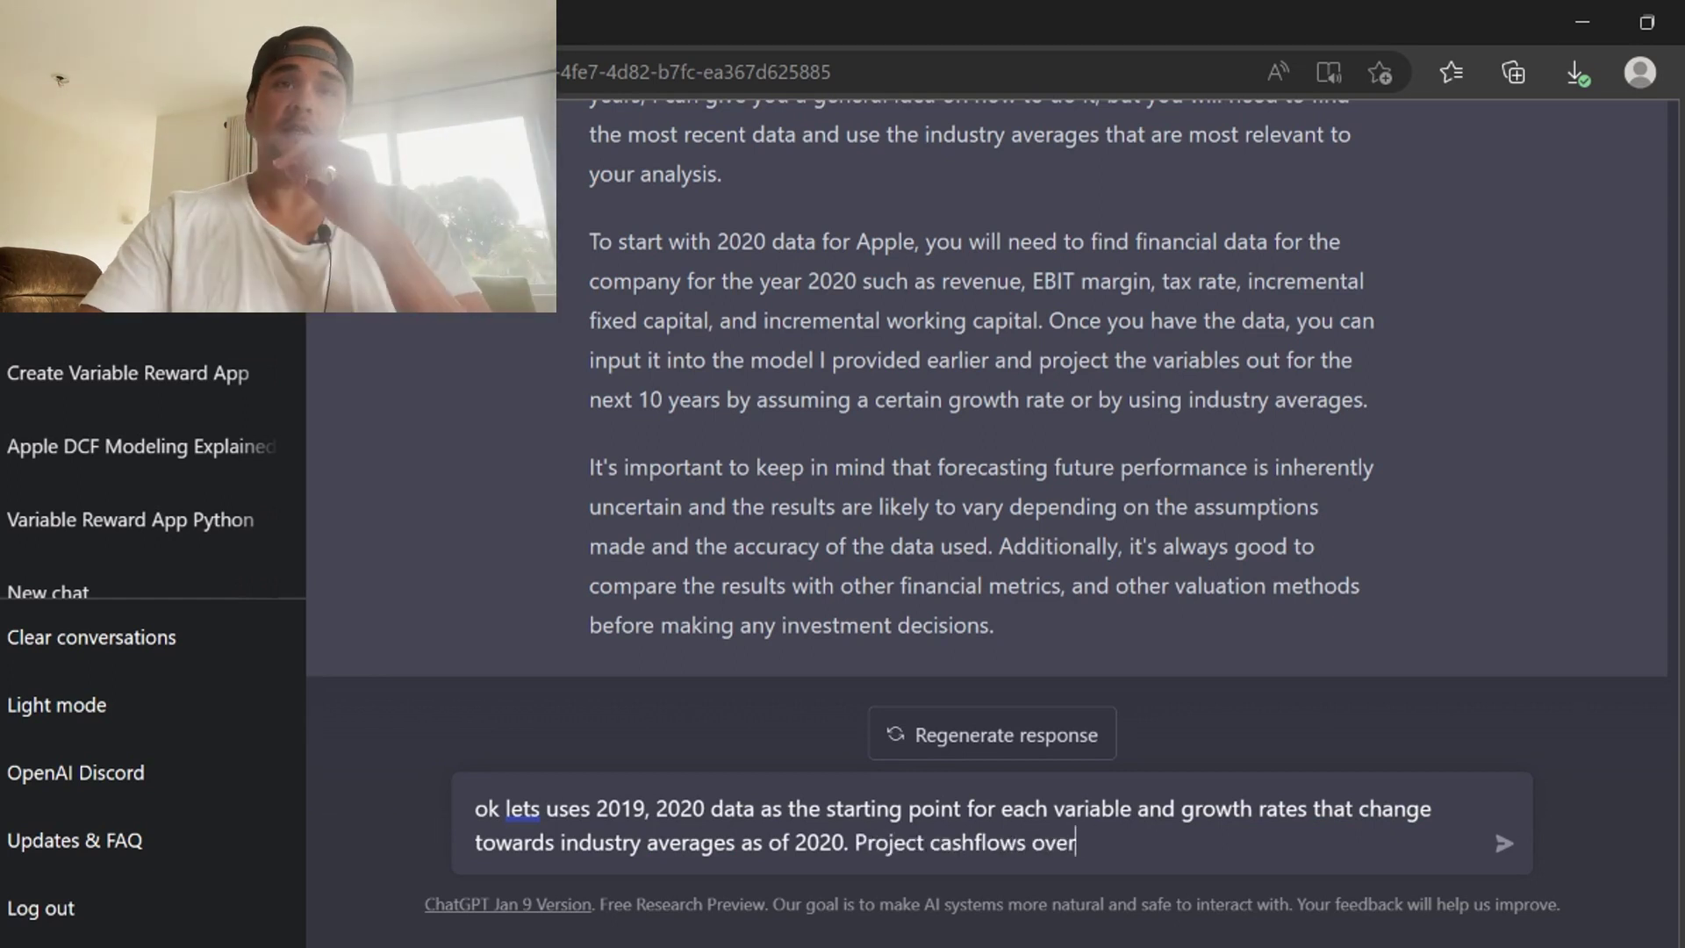
pyautogui.write(' 10 years.')
pyautogui.press('Return')
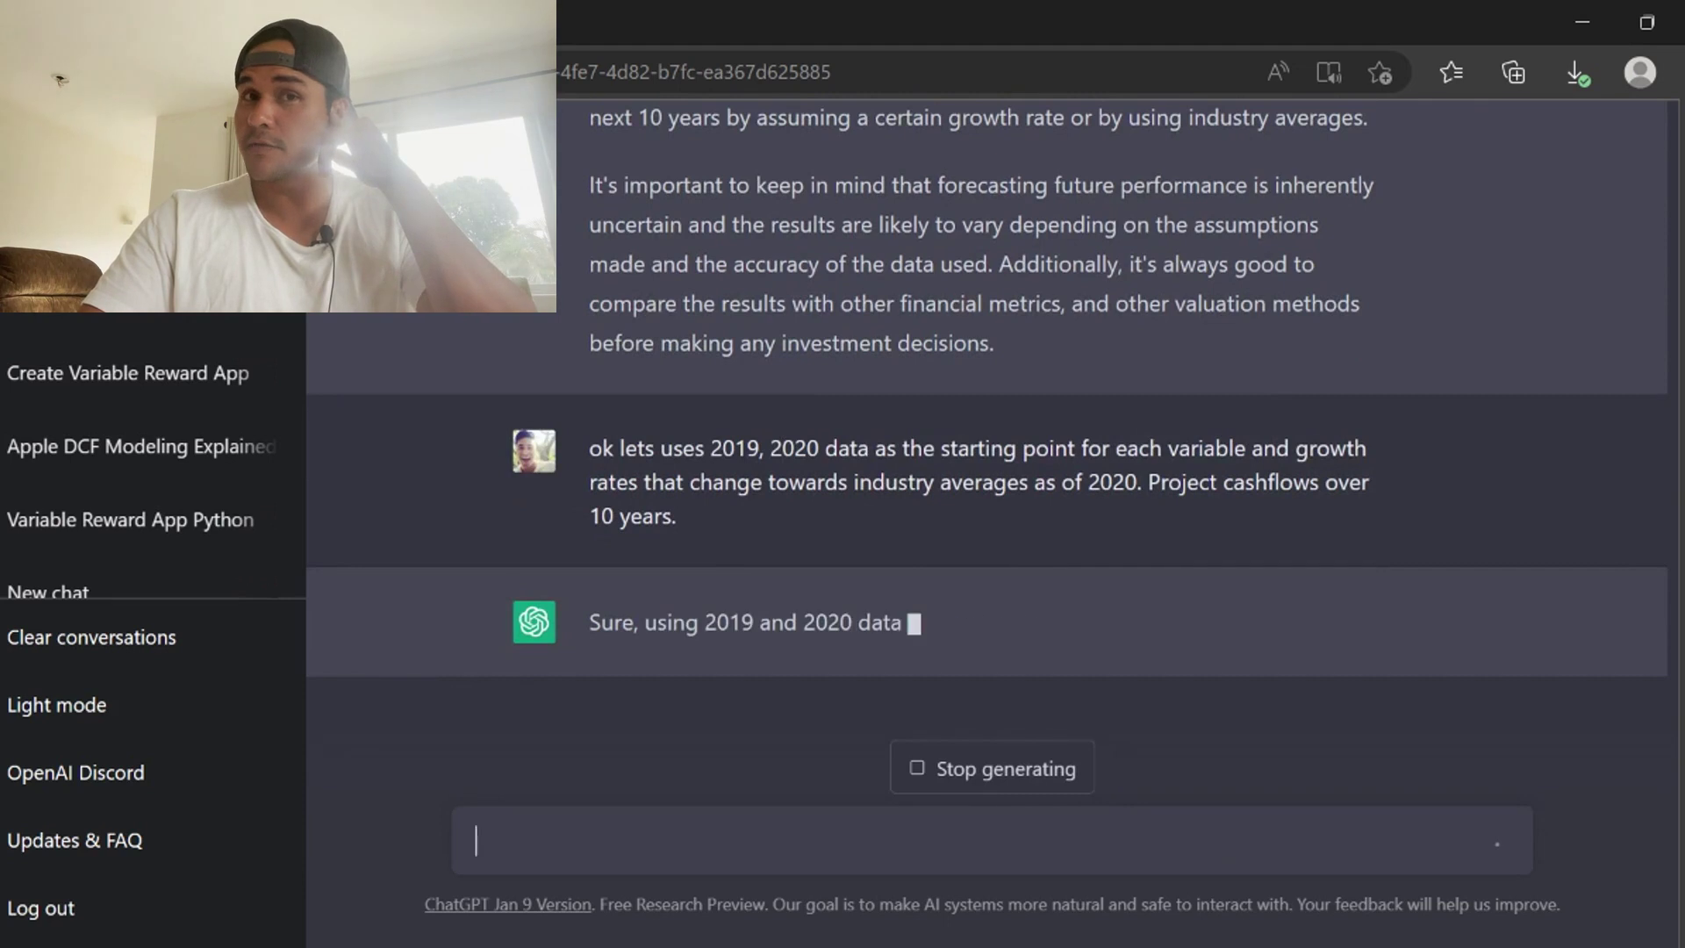